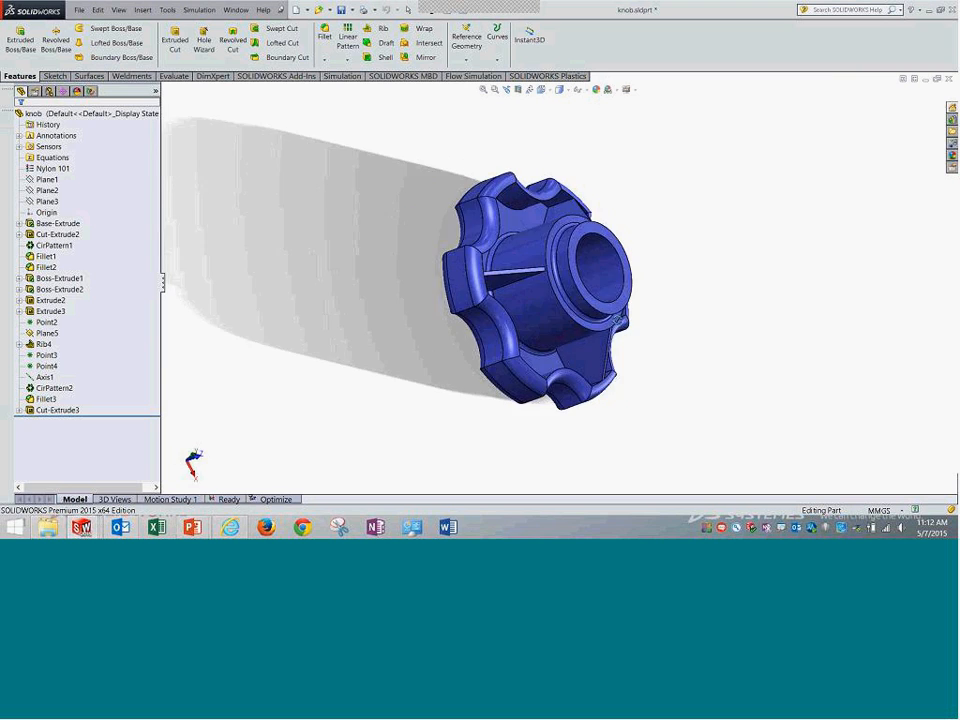
pyautogui.moveTo(844, 131); pyautogui.dragTo(756, 131)
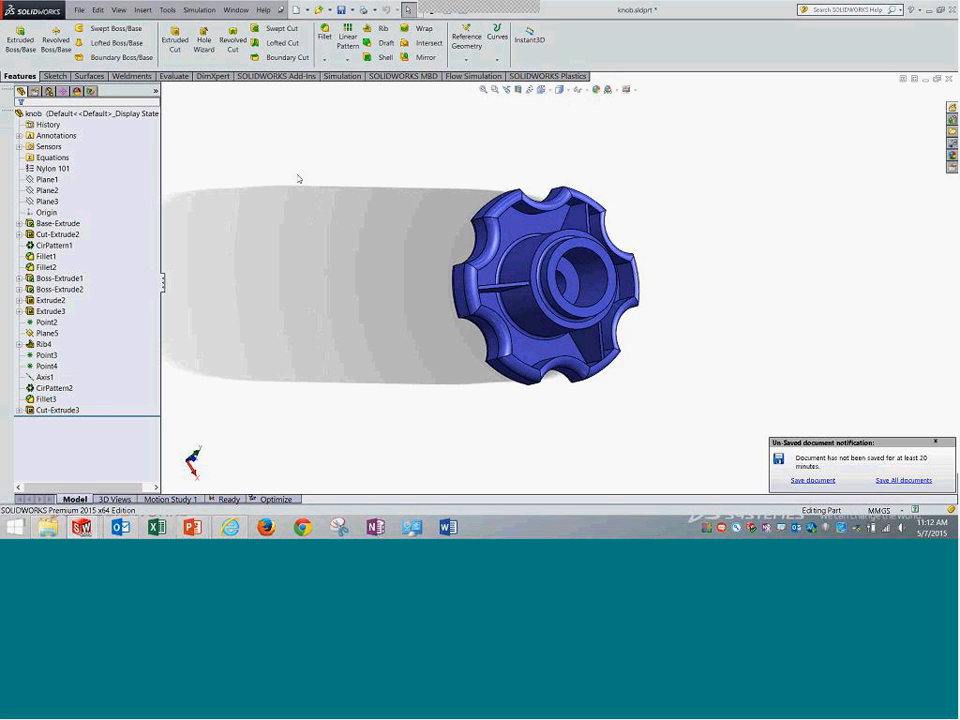
pyautogui.click(266, 10)
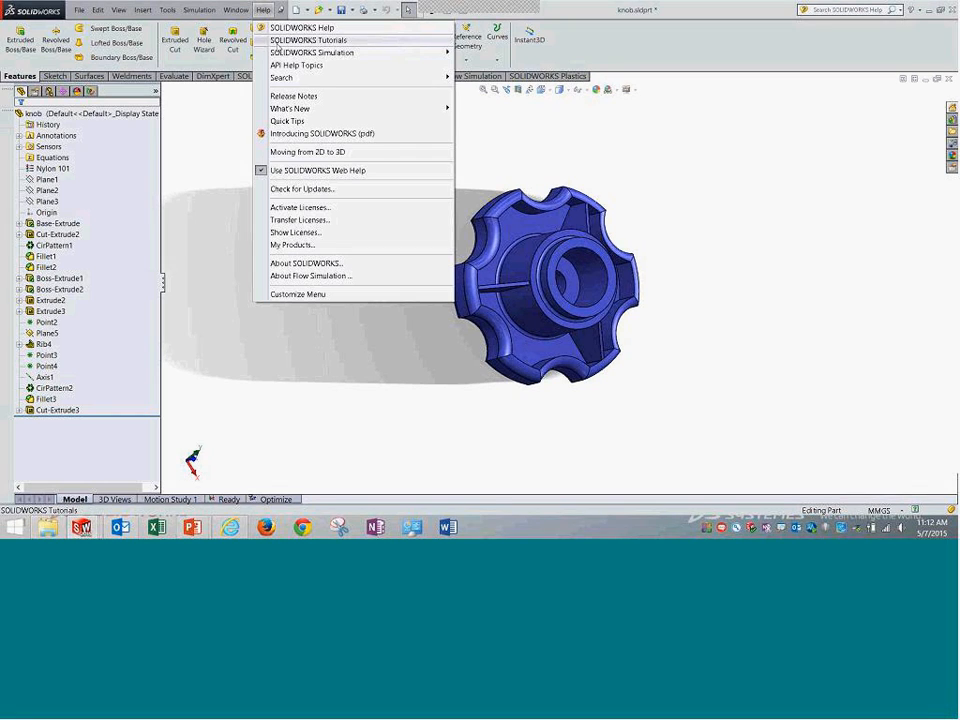
pyautogui.click(199, 9)
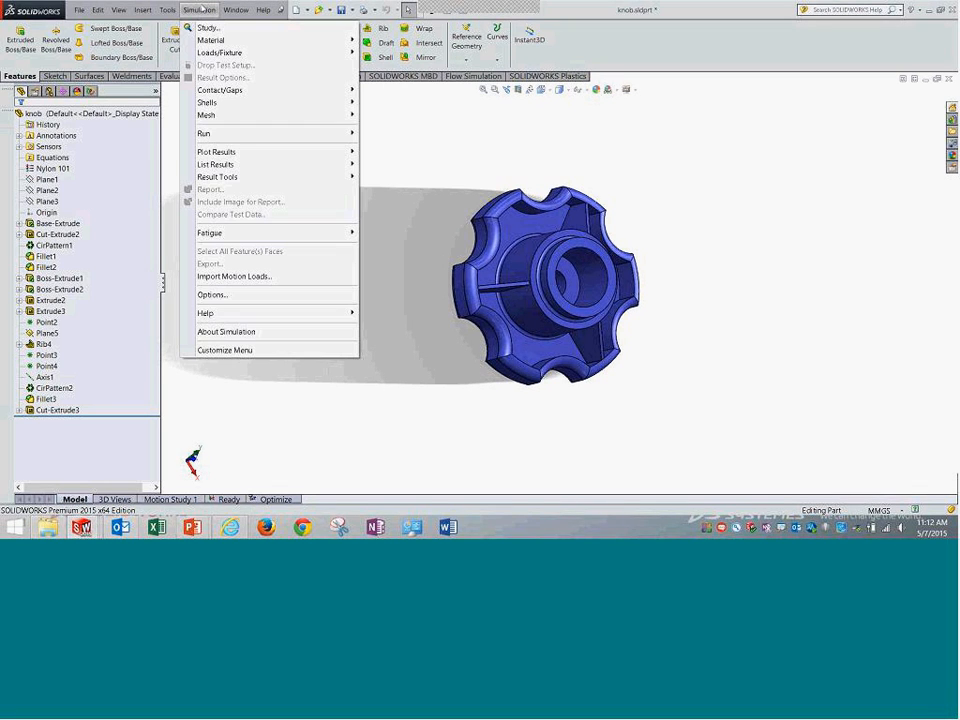
pyautogui.click(167, 9)
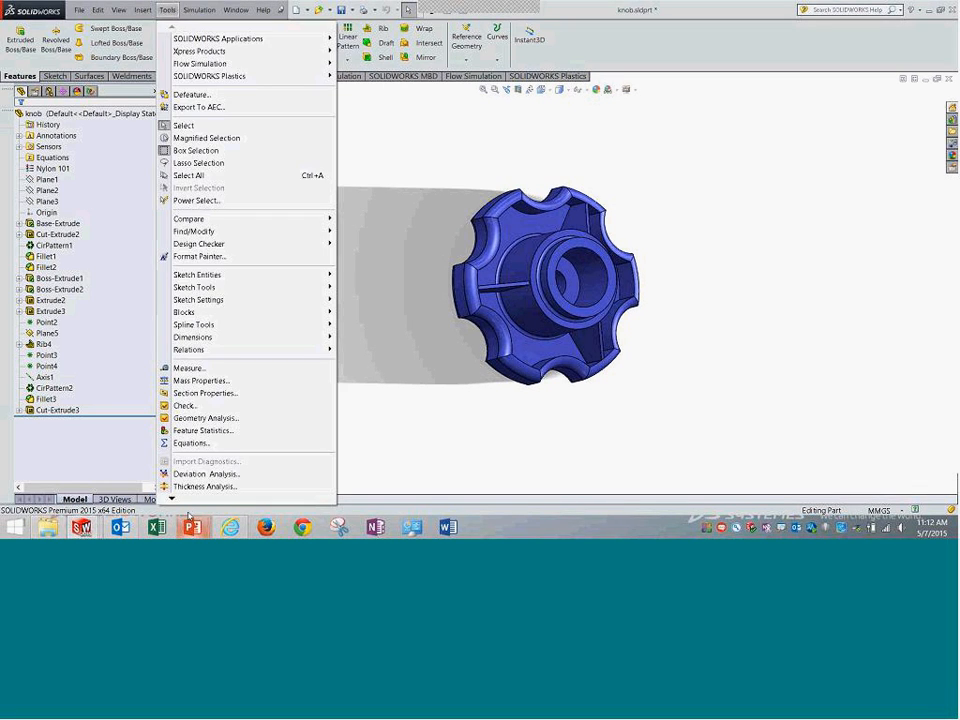
pyautogui.click(362, 126)
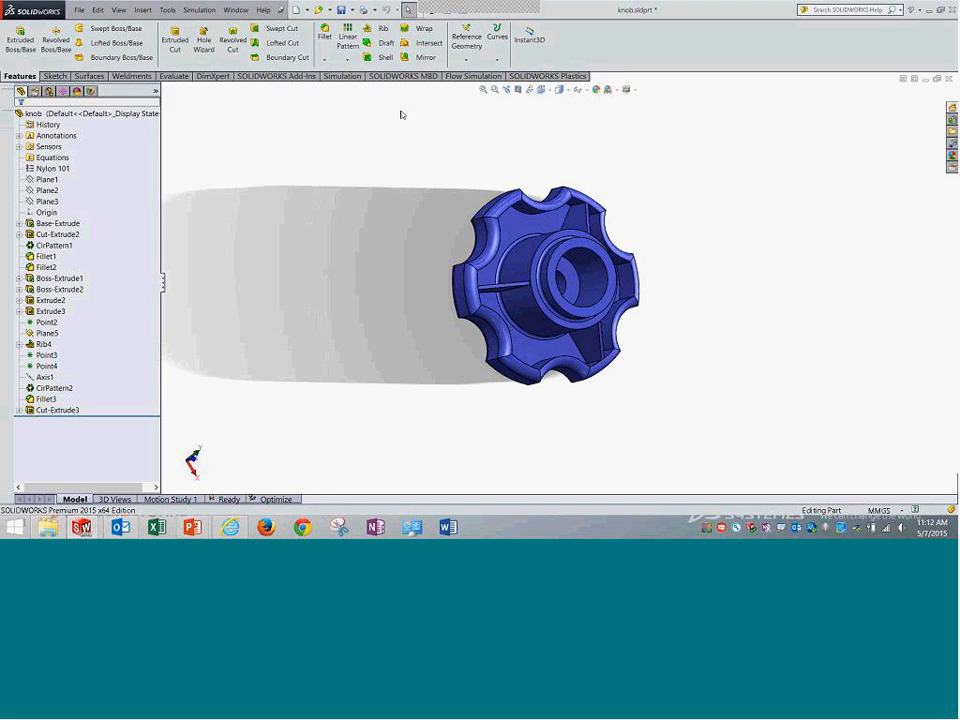
pyautogui.click(288, 77)
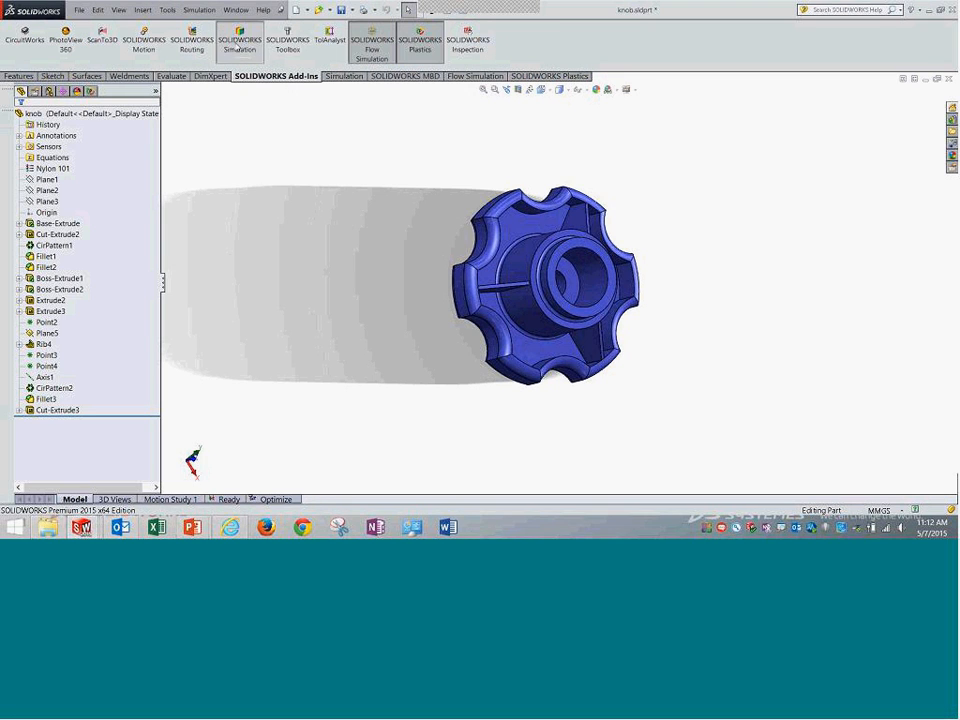
pyautogui.click(199, 12)
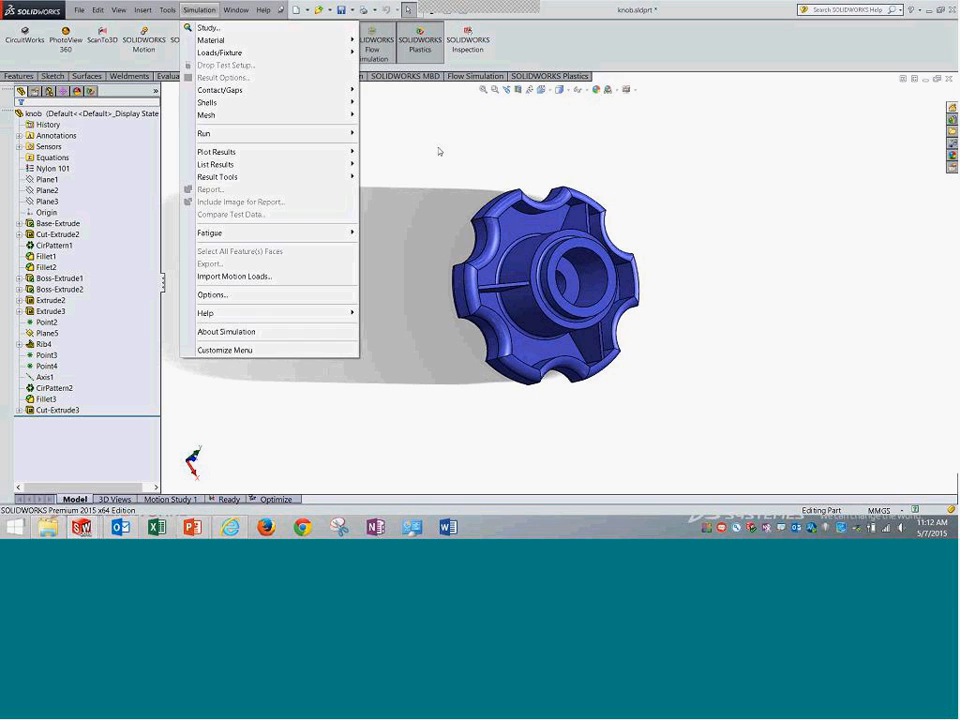
pyautogui.click(439, 150)
pyautogui.click(19, 76)
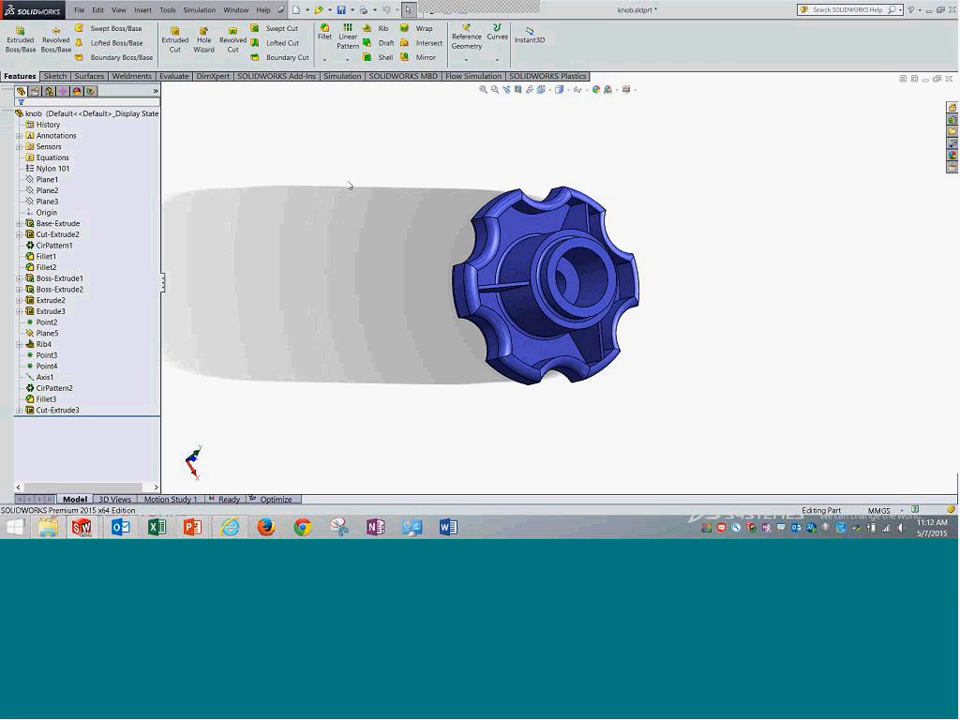
# Open the SOLIDWORKS Simulation tutorials from the help resources.
pyautogui.click(263, 10)
pyautogui.moveTo(396, 52)
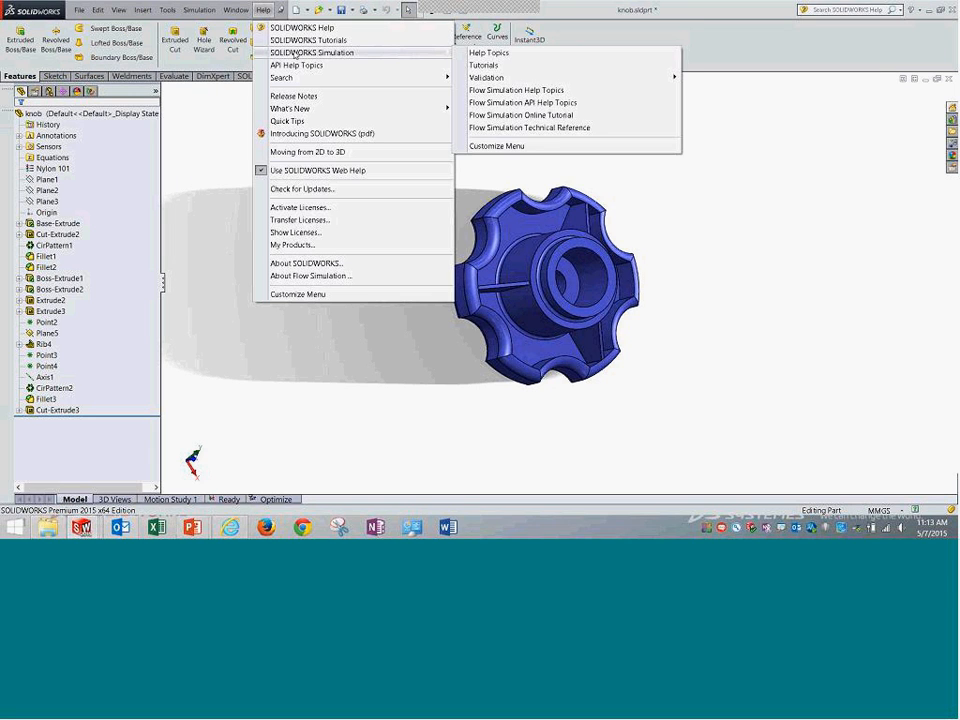
pyautogui.click(546, 65)
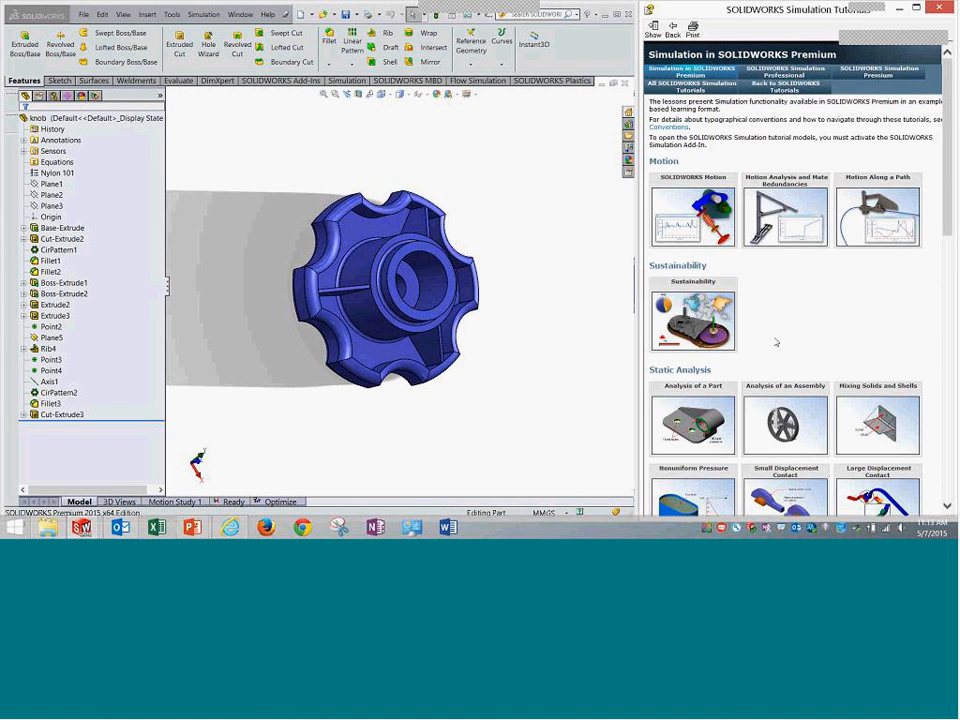
# Find the Design Optimization of a Knob tutorial among the Design Studies lessons and open it.
pyautogui.scroll(-5, 776, 343)
pyautogui.scroll(-5, 776, 343)
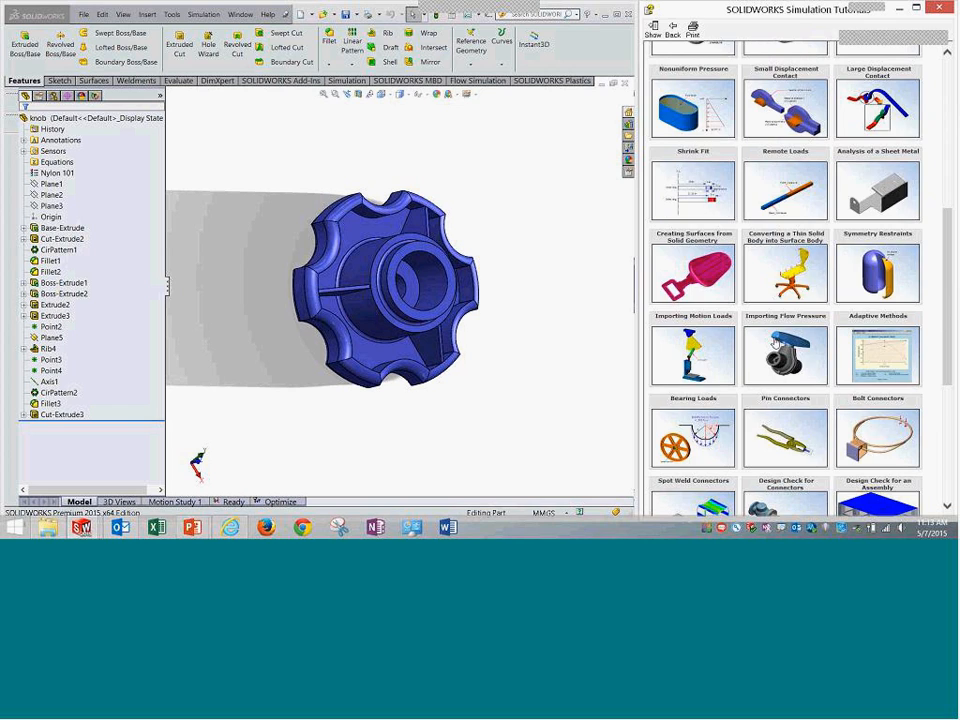
pyautogui.moveTo(714, 347); pyautogui.dragTo(652, 350)
pyautogui.click(863, 328)
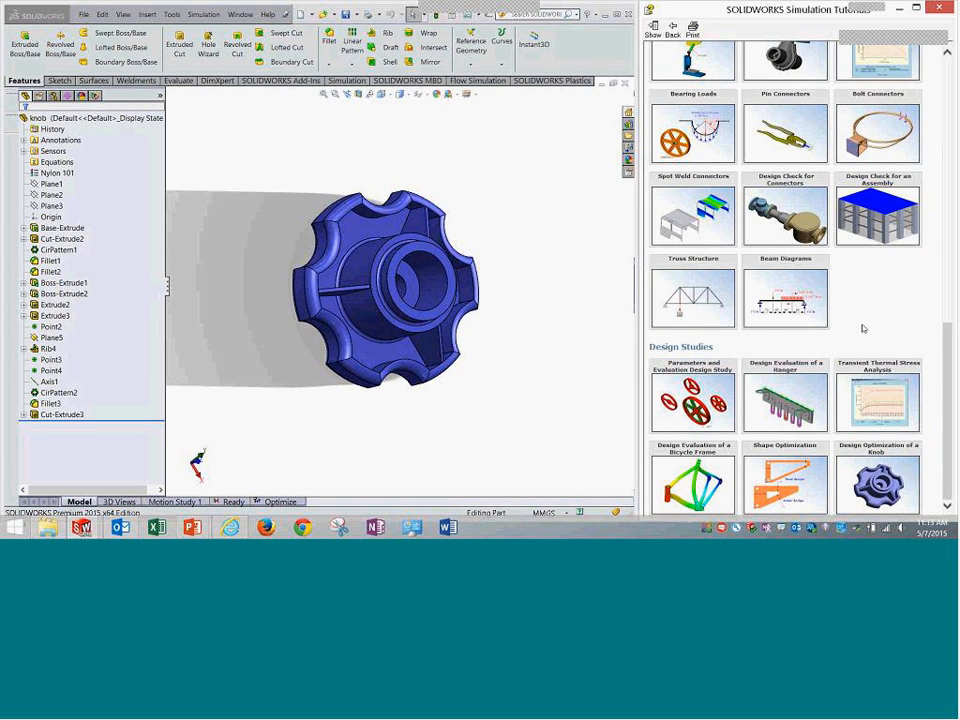
pyautogui.moveTo(870, 464)
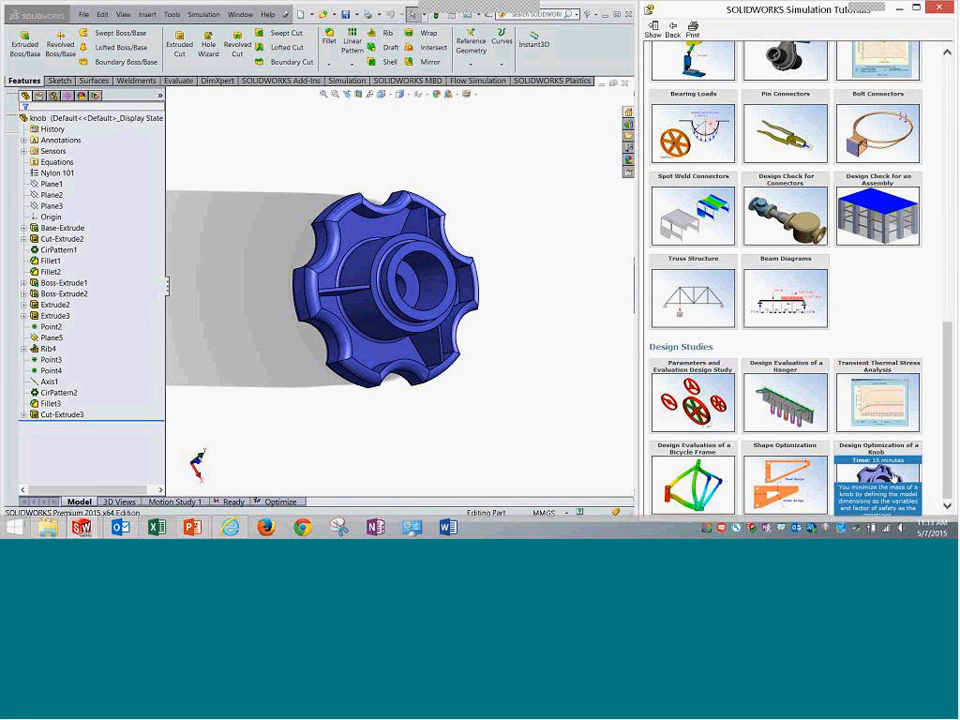
pyautogui.click(884, 484)
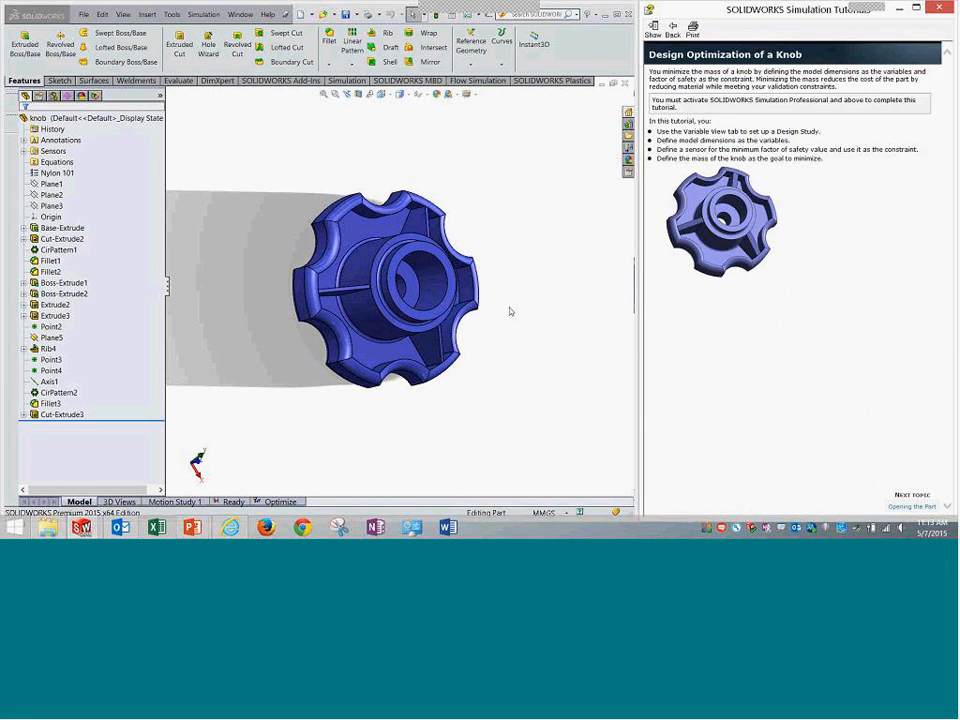
# Read through the knob optimization lesson from its overview to Defining Constraints and Goals, examining the knob model alongside it.
pyautogui.moveTo(312, 218); pyautogui.dragTo(570, 285, button='middle')
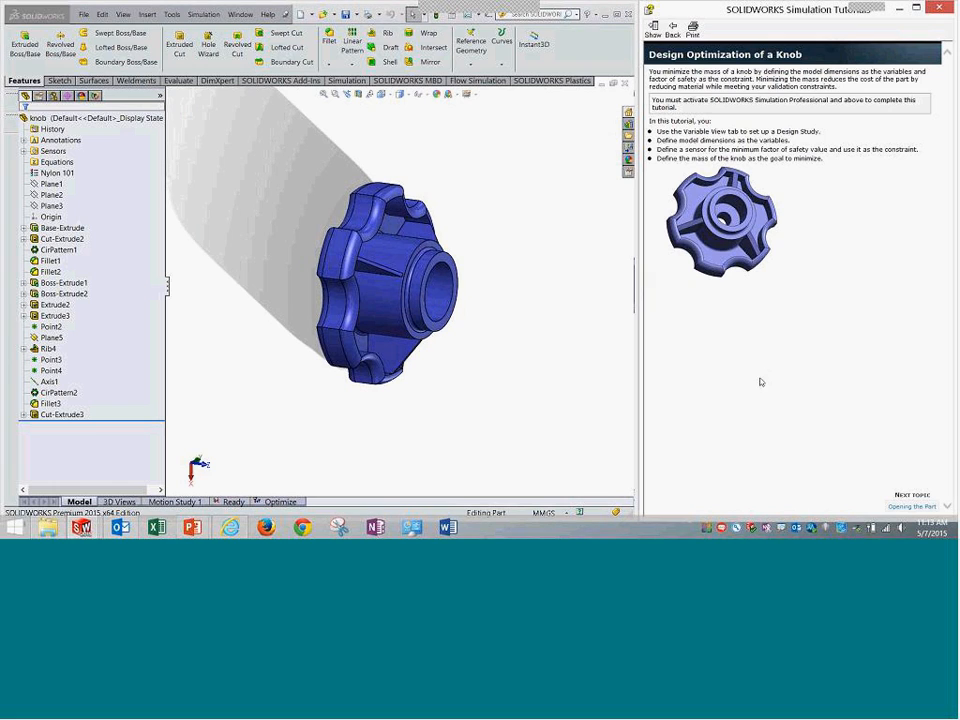
pyautogui.click(910, 507)
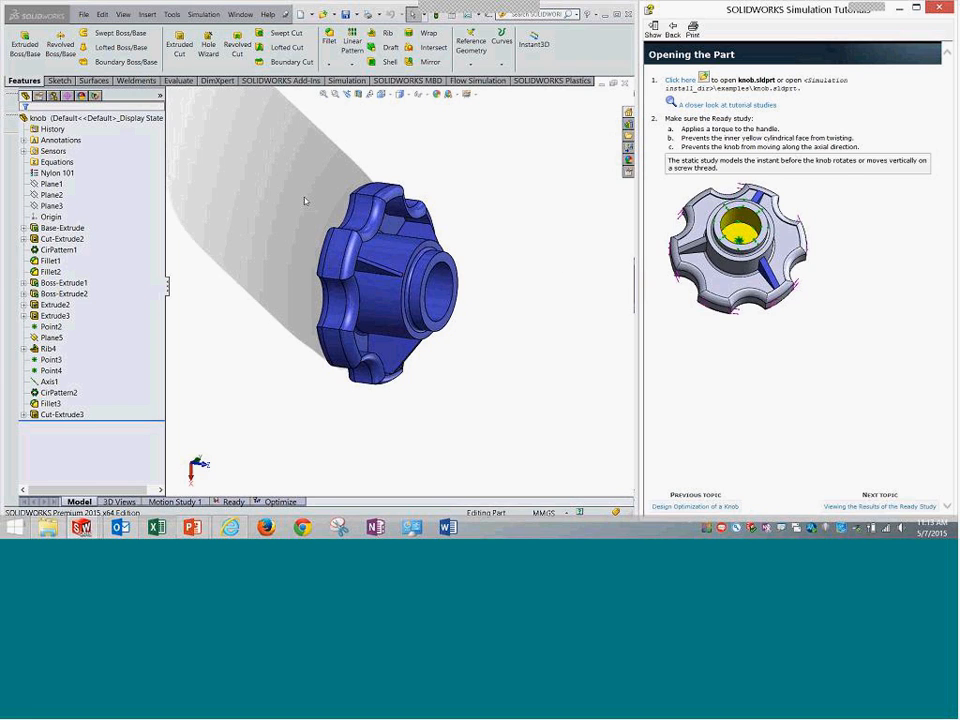
pyautogui.moveTo(523, 312); pyautogui.dragTo(300, 300, button='middle')
pyautogui.moveTo(213, 205); pyautogui.dragTo(390, 360, button='middle')
pyautogui.click(879, 508)
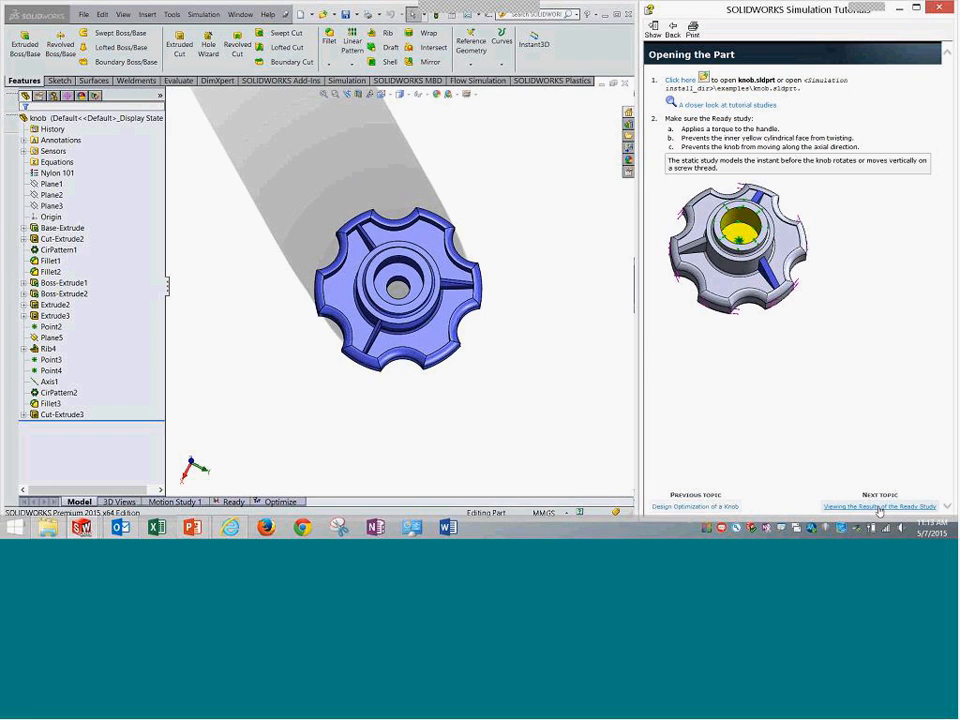
pyautogui.click(877, 508)
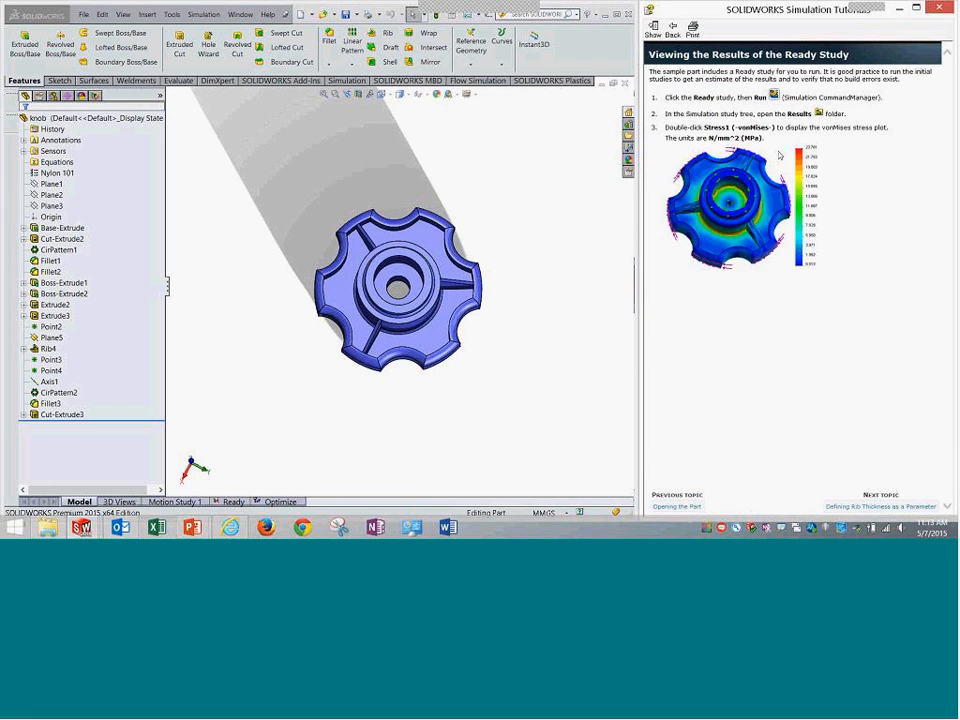
pyautogui.click(897, 508)
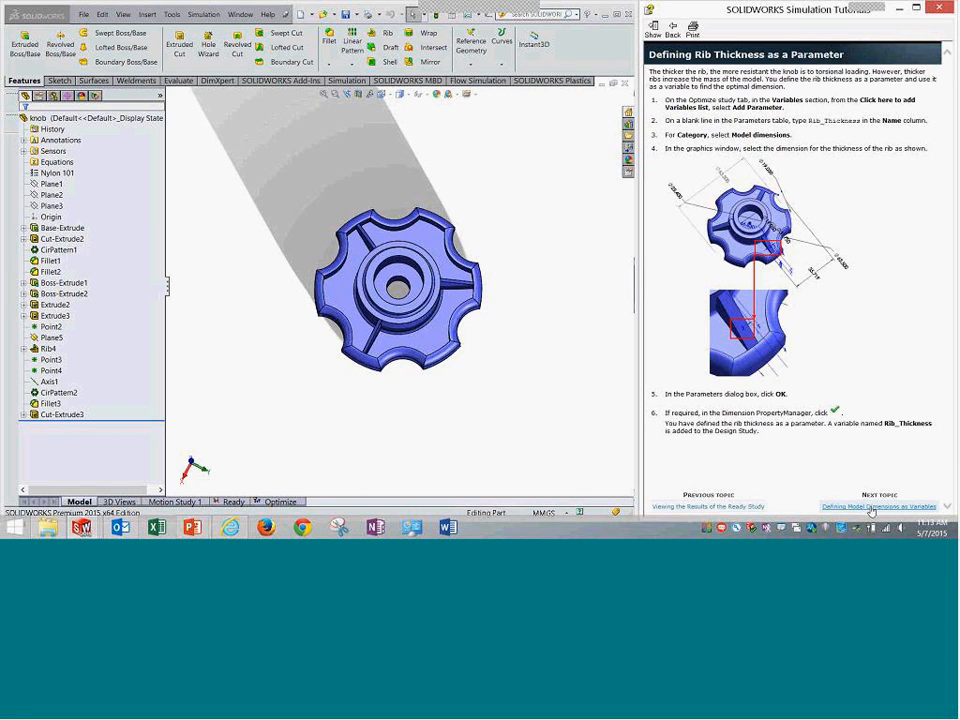
pyautogui.click(872, 508)
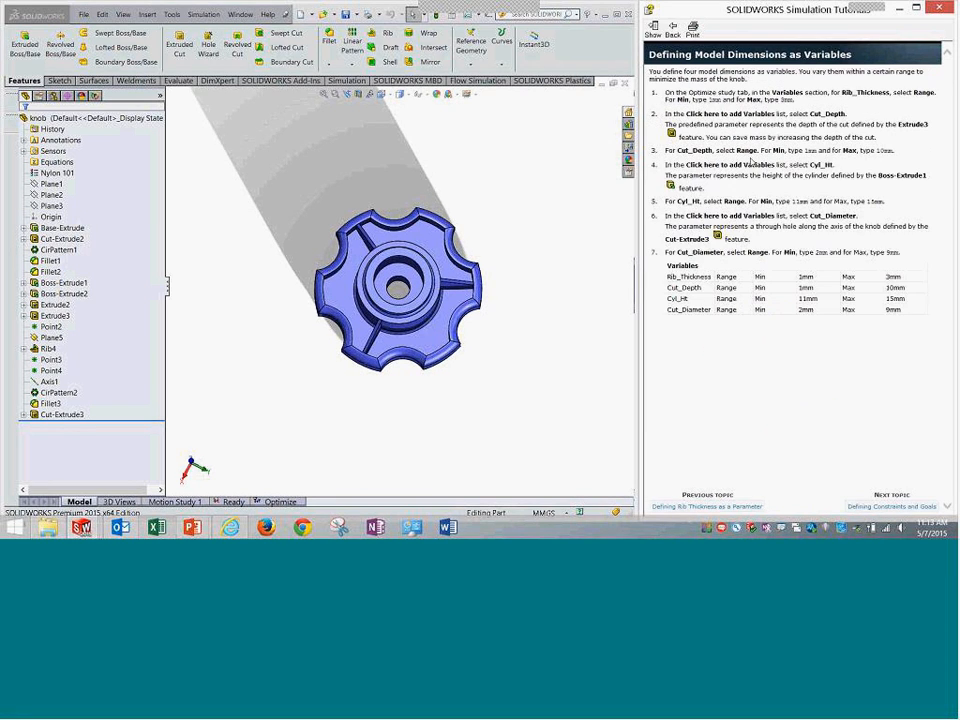
pyautogui.click(875, 507)
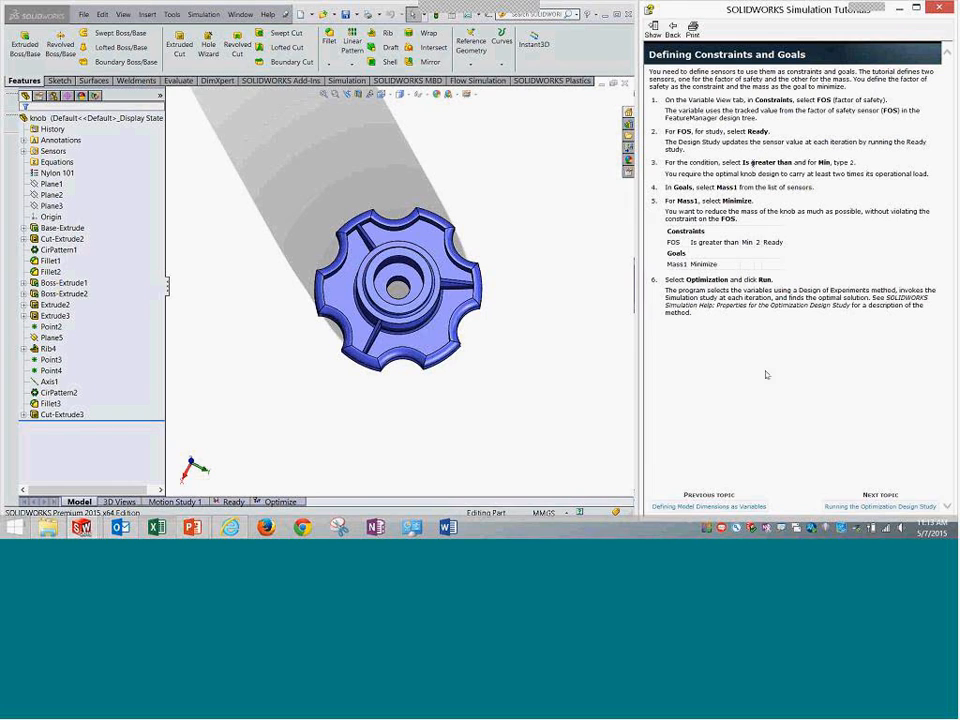
# Return from the knob lesson to the tutorial overview and show the SOLIDWORKS Simulation Professional tutorials.
pyautogui.click(674, 32)
pyautogui.click(674, 32)
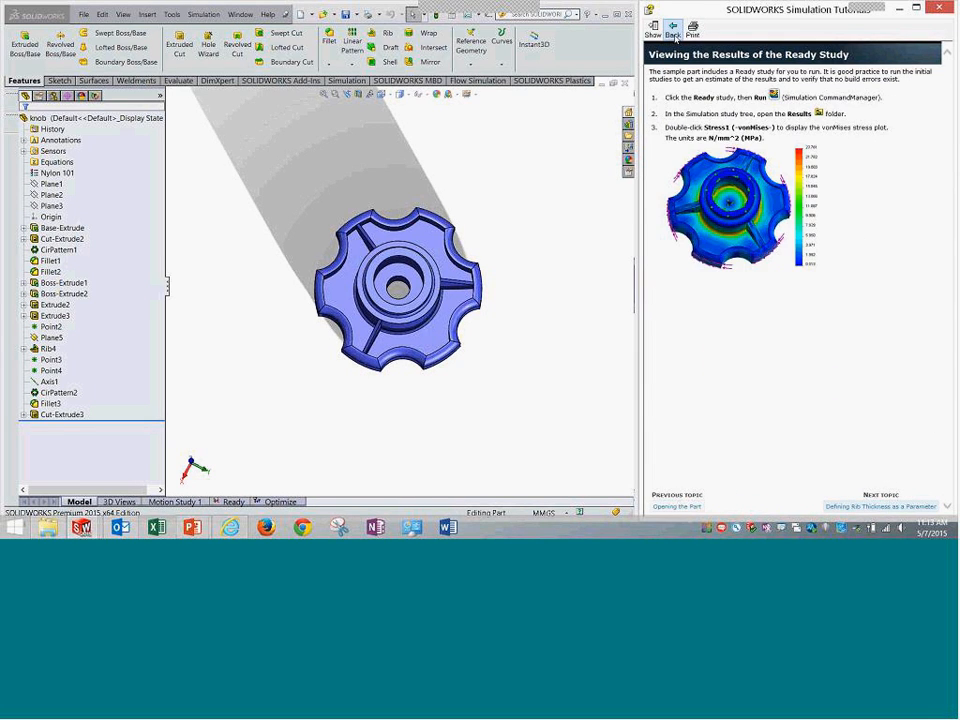
pyautogui.click(674, 32)
pyautogui.click(674, 32)
pyautogui.click(674, 33)
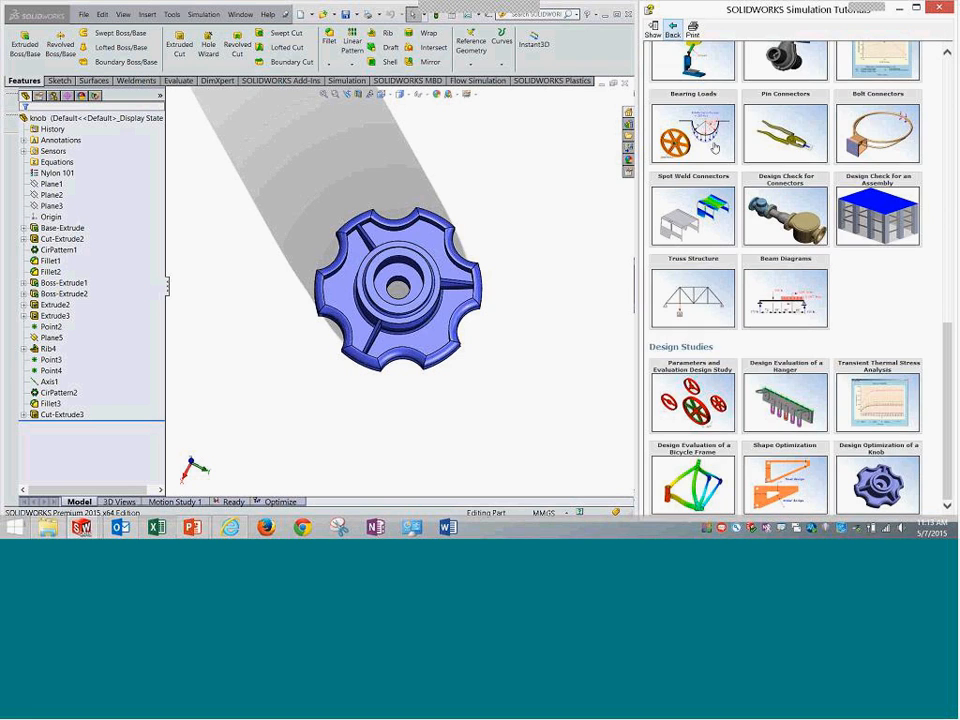
pyautogui.scroll(10, 735, 148)
pyautogui.scroll(2, 735, 148)
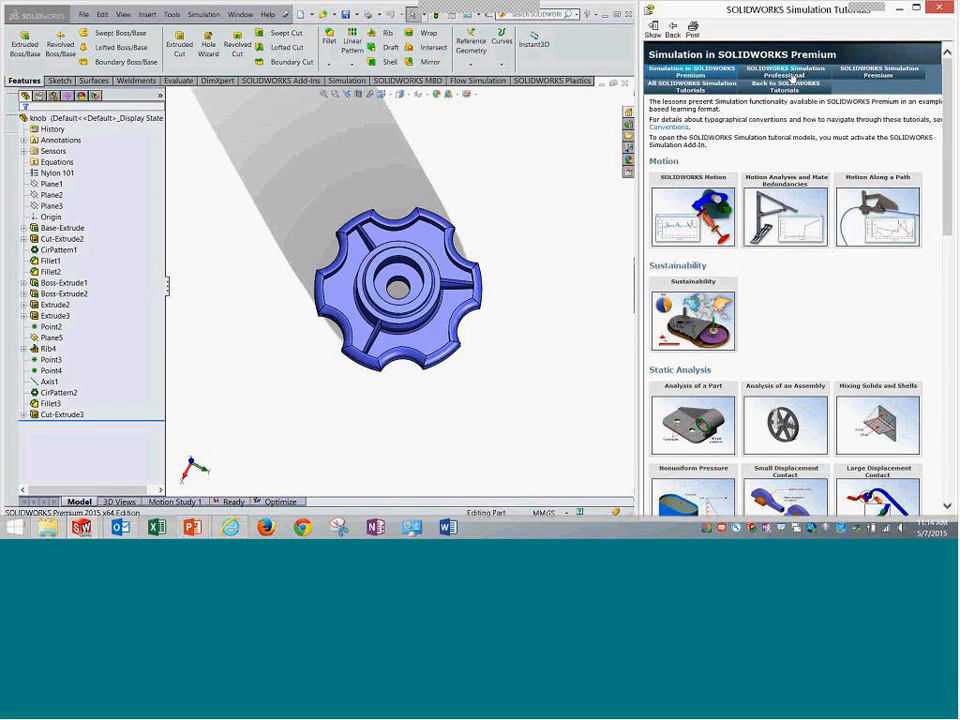
pyautogui.click(789, 74)
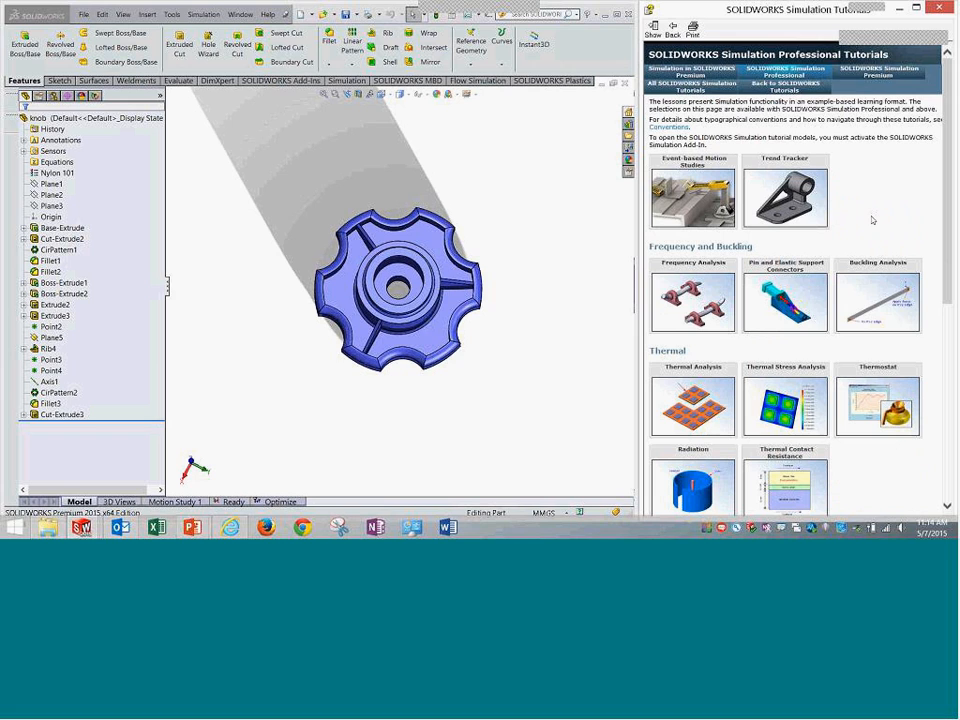
# Open the Thermal Analysis lesson and continue to its Description of the Model page.
pyautogui.scroll(-2, 871, 220)
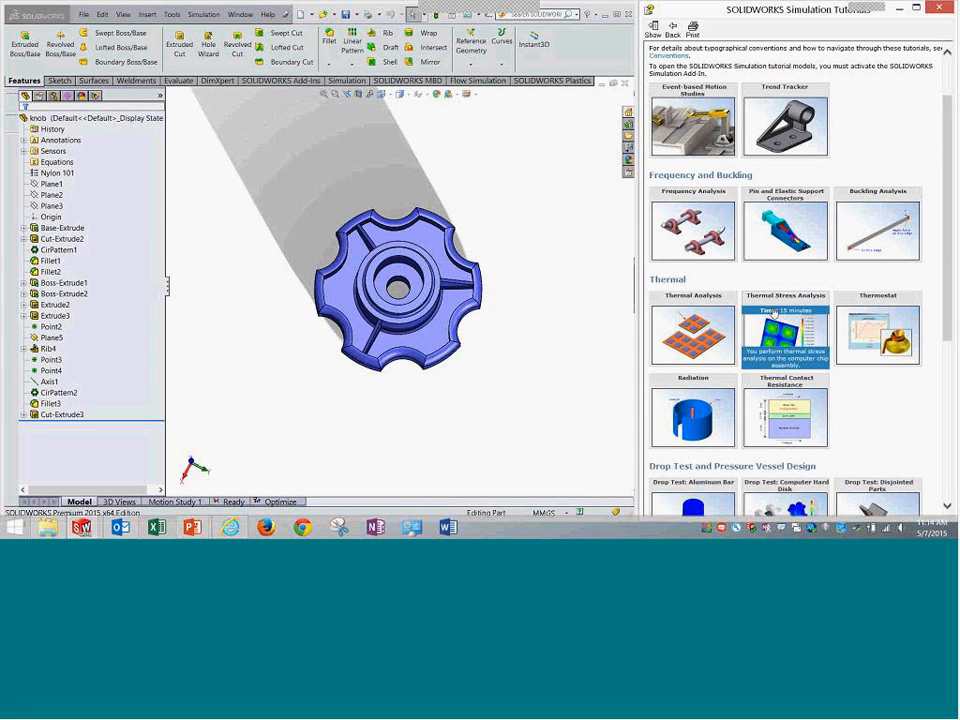
pyautogui.click(694, 322)
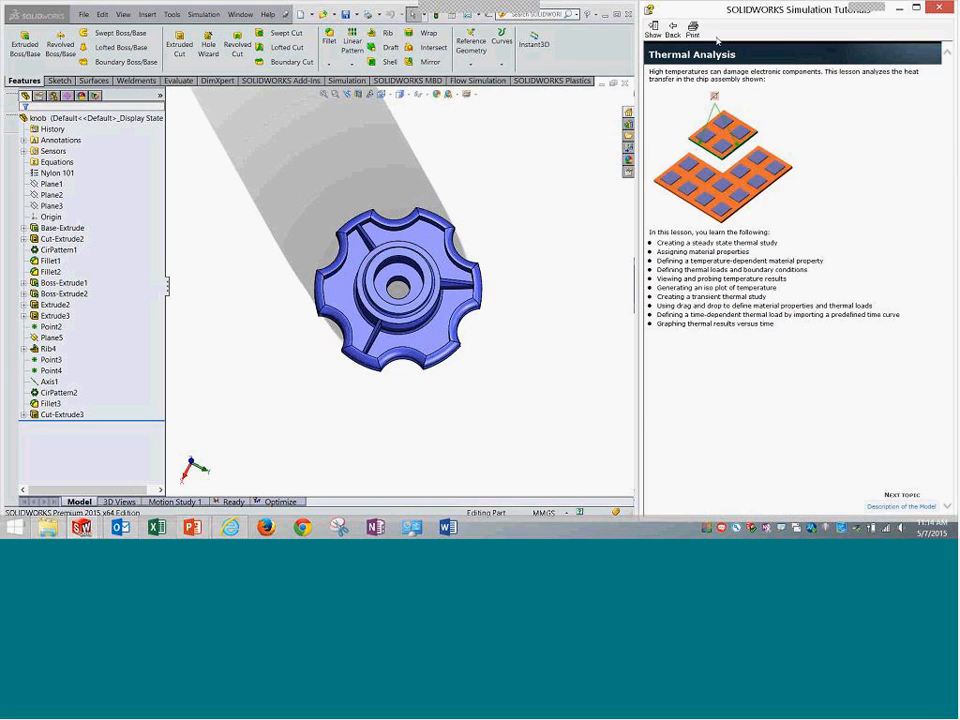
pyautogui.click(880, 507)
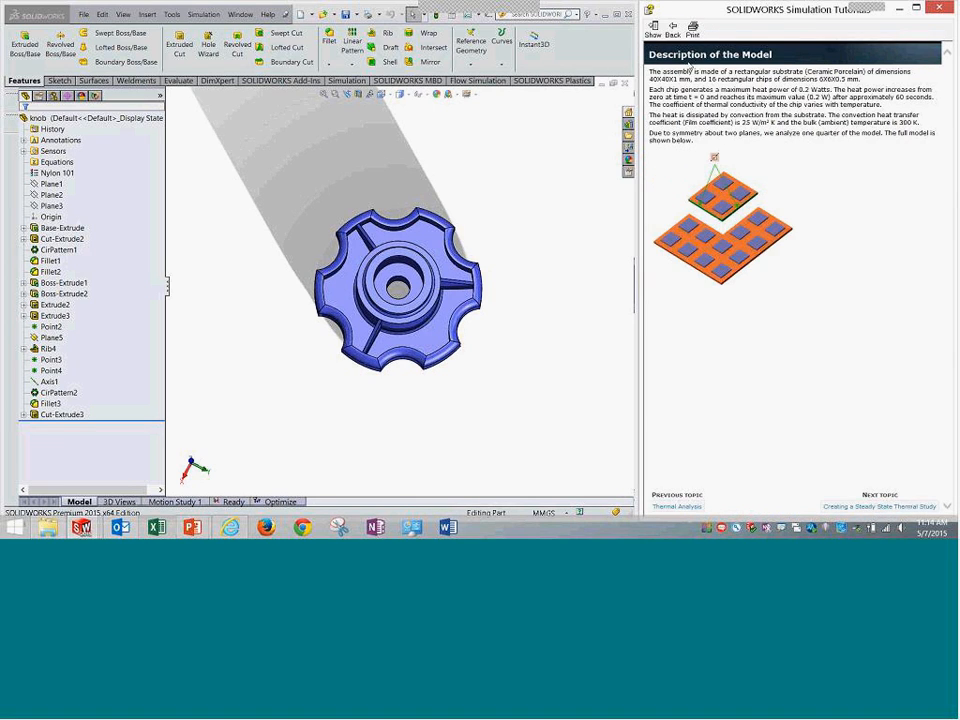
# Go back to the Simulation Professional tutorials and look over the drop test, pressure vessel, frequency and buckling lessons.
pyautogui.click(672, 30)
pyautogui.click(672, 30)
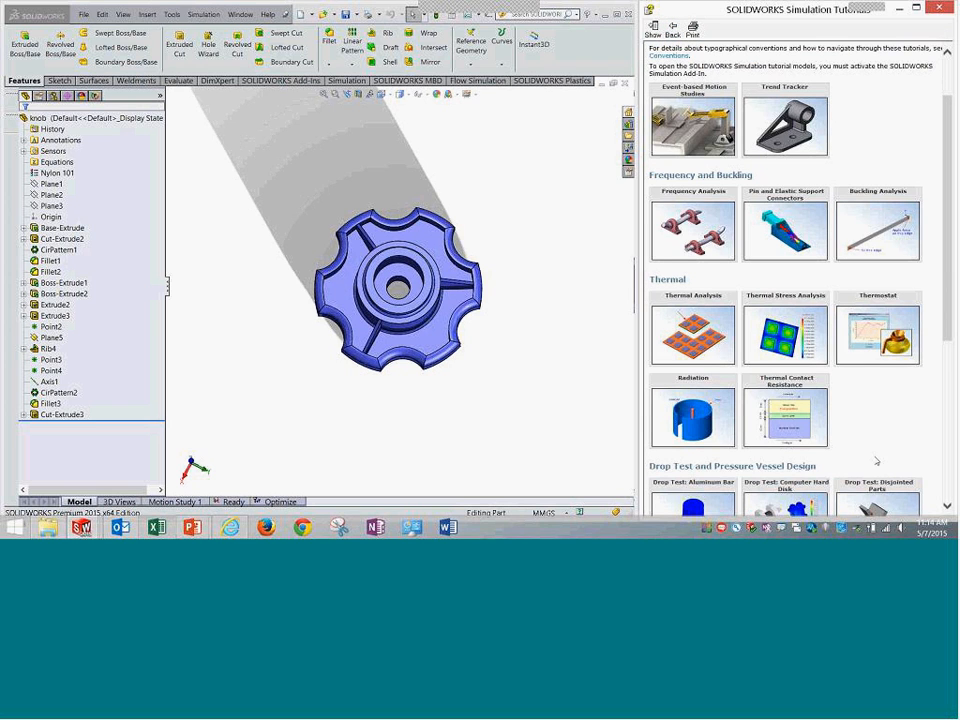
pyautogui.scroll(-3, 853, 413)
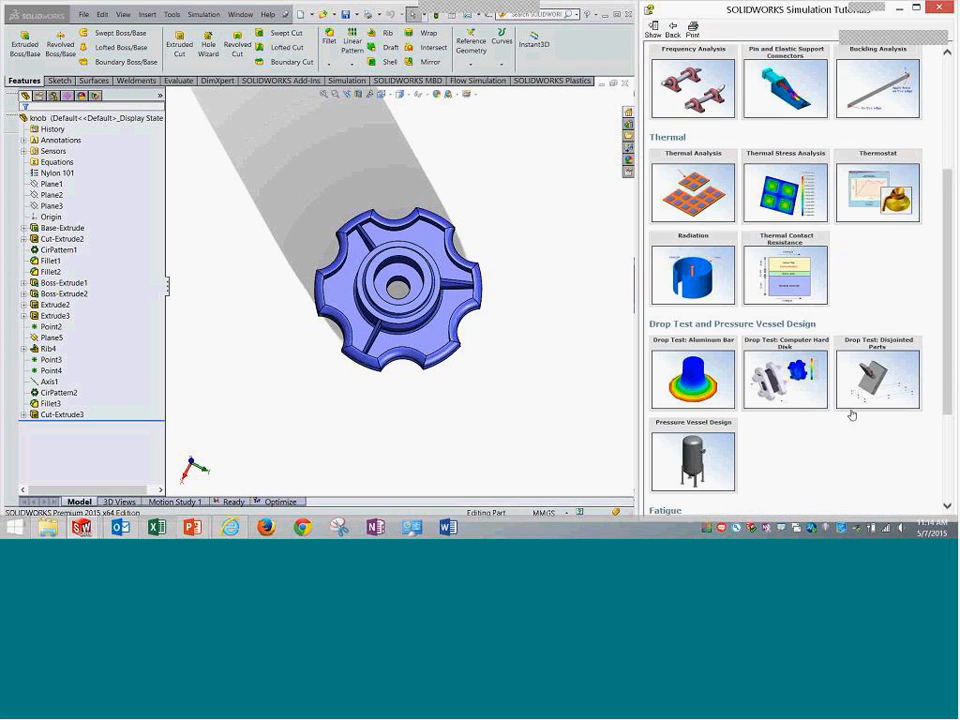
pyautogui.scroll(5, 851, 414)
pyautogui.moveTo(697, 247); pyautogui.dragTo(762, 249)
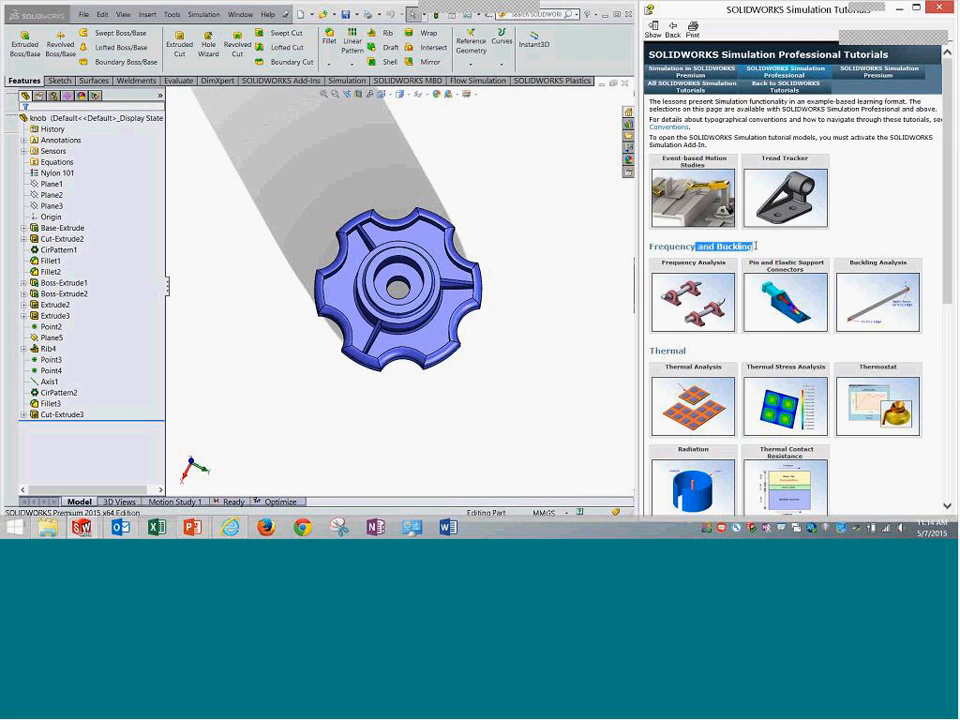
pyautogui.click(740, 244)
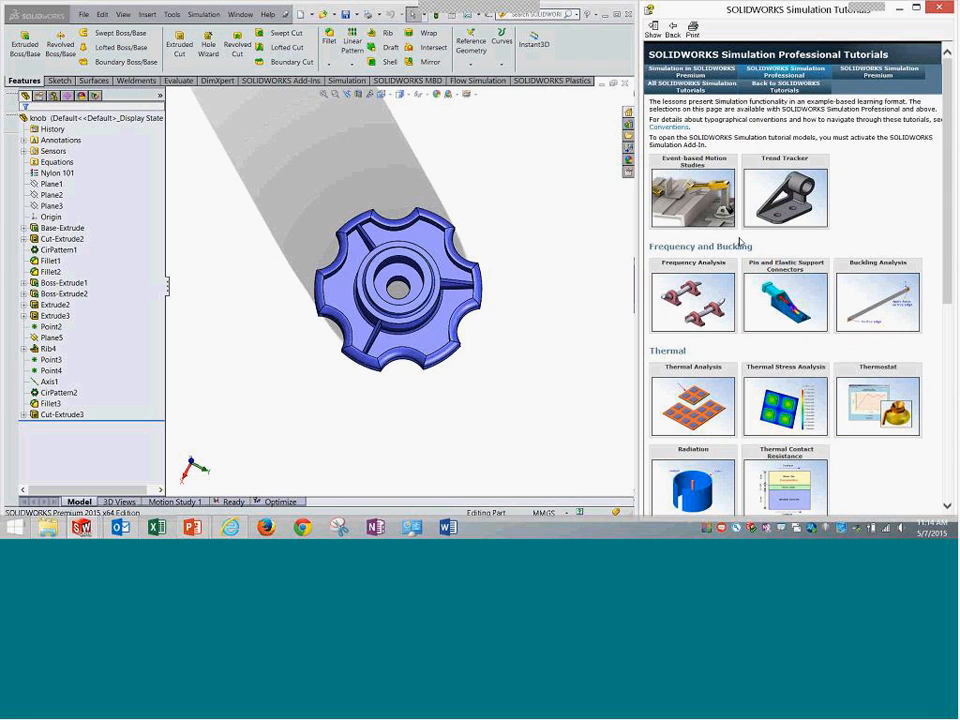
# Open the Frequency Analysis lesson's Creating a Frequency Analysis Study page and select the Shaft.SLDASM example path.
pyautogui.click(695, 300)
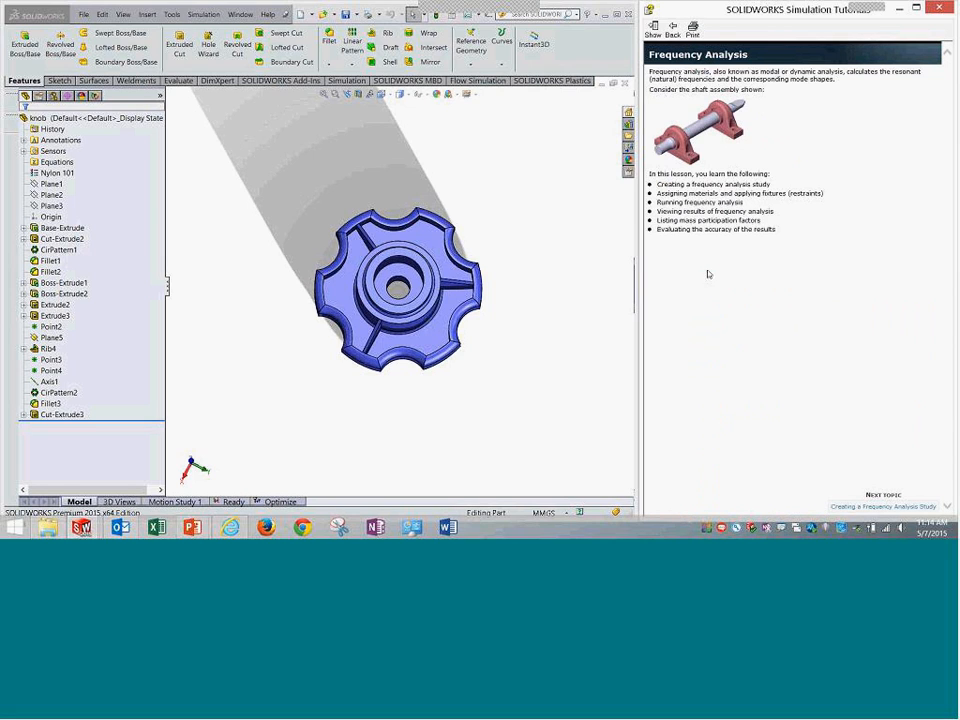
pyautogui.click(845, 507)
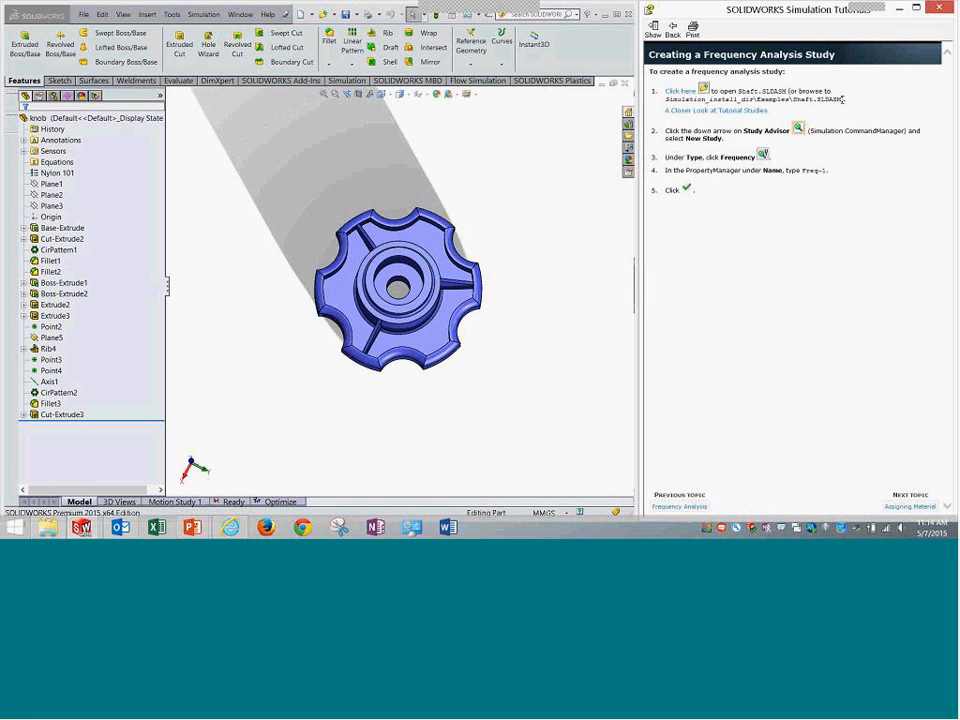
pyautogui.moveTo(843, 99); pyautogui.dragTo(666, 100)
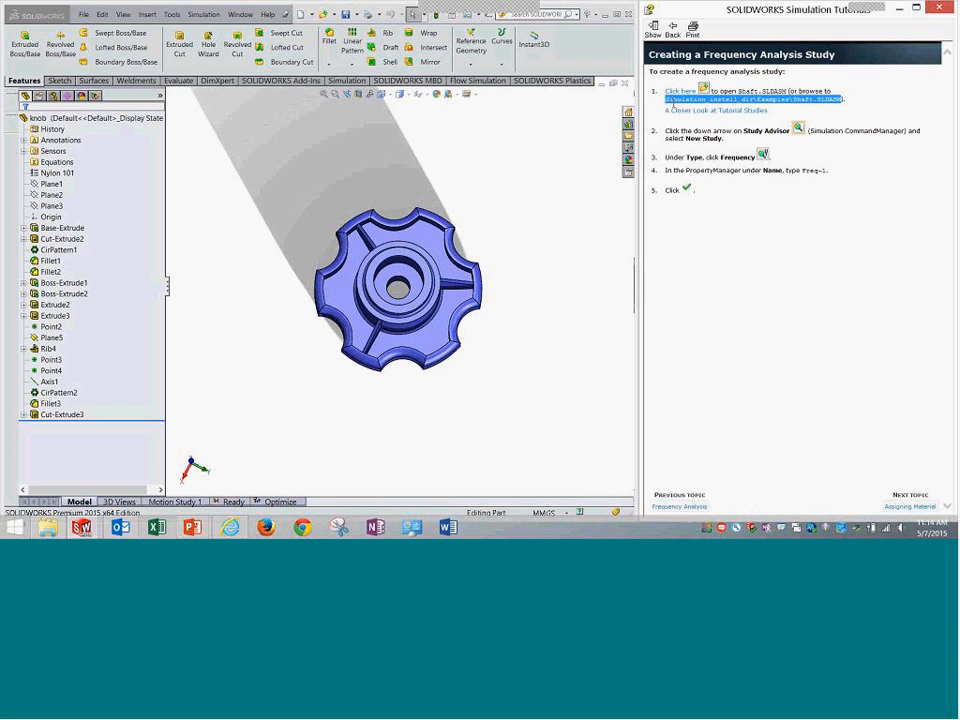
# Switch to File Explorer and open the SOLIDWORKS installation folder under C:\Program Files\SOLIDWORKS Corp.
pyautogui.click(47, 527)
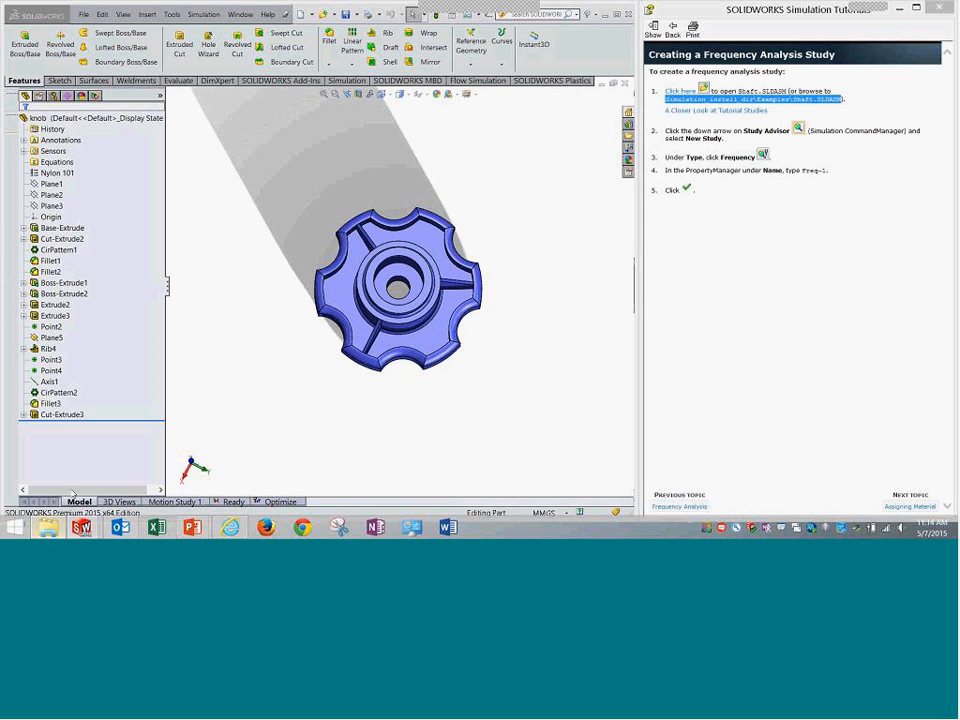
pyautogui.click(60, 251)
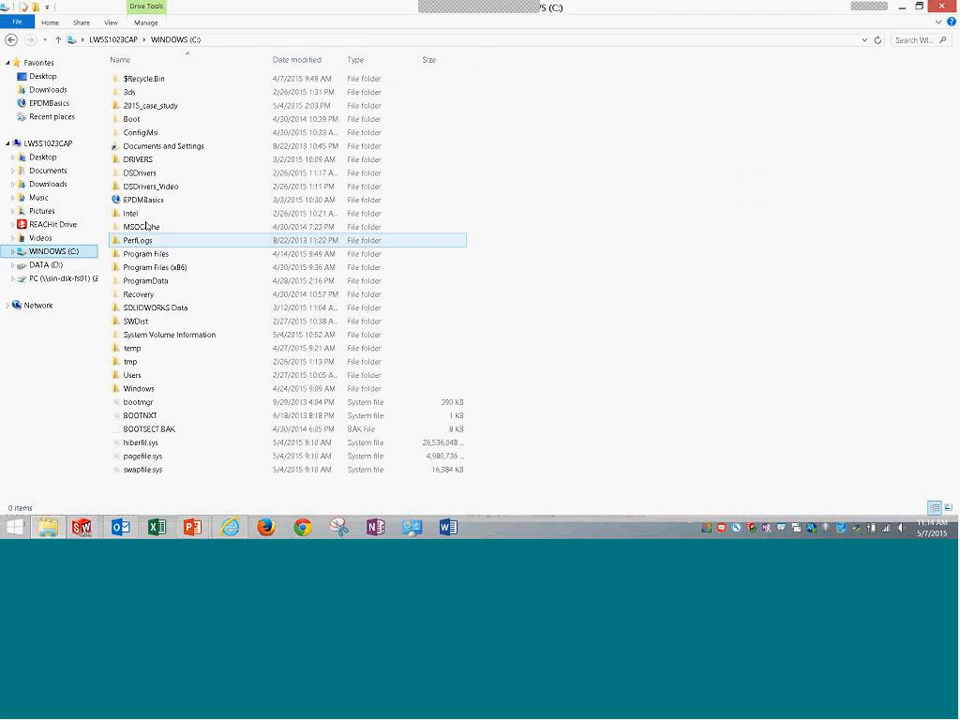
pyautogui.doubleClick(151, 256)
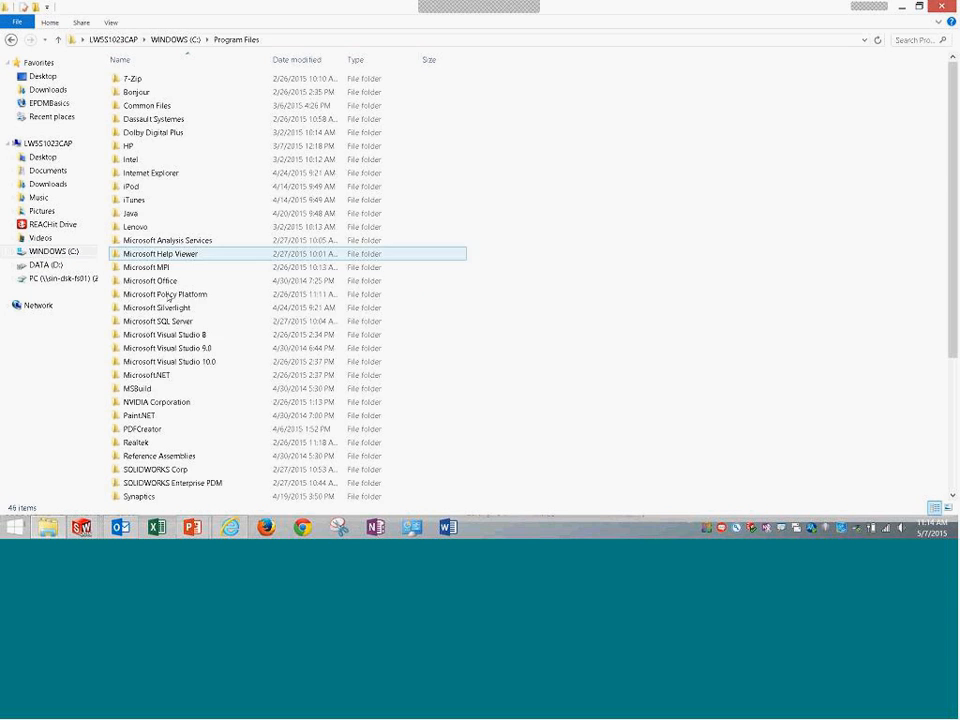
pyautogui.scroll(-3, 185, 330)
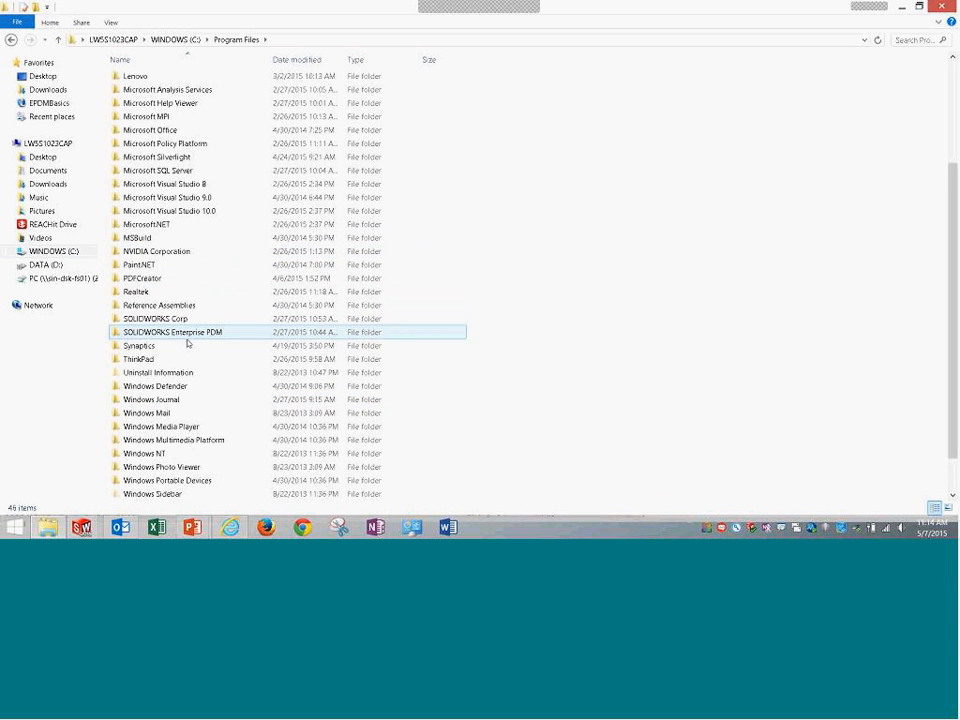
pyautogui.doubleClick(188, 320)
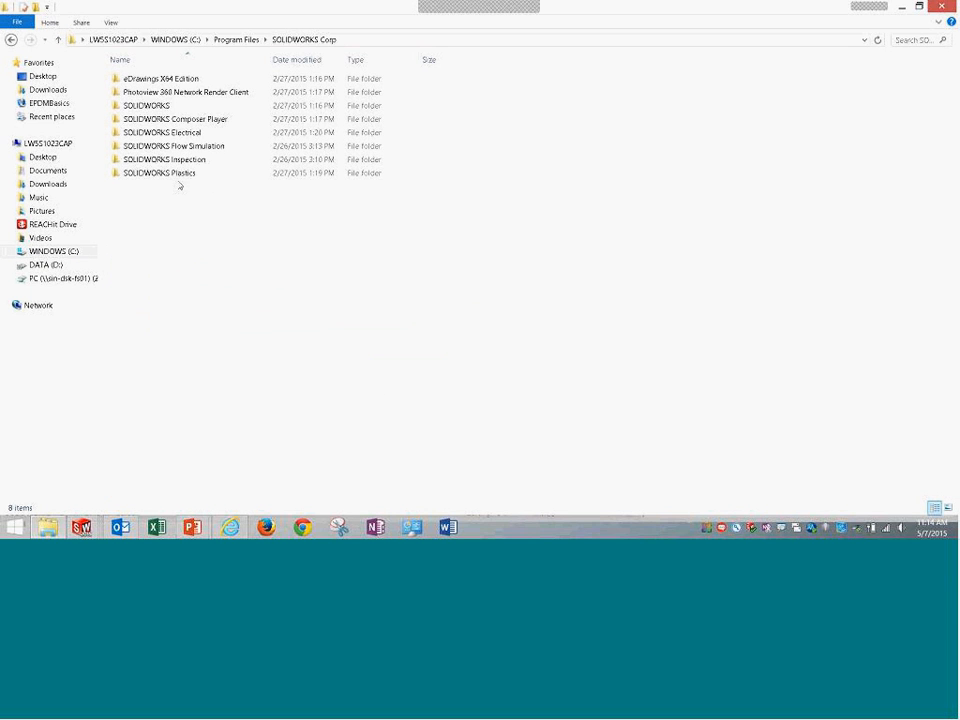
pyautogui.doubleClick(188, 106)
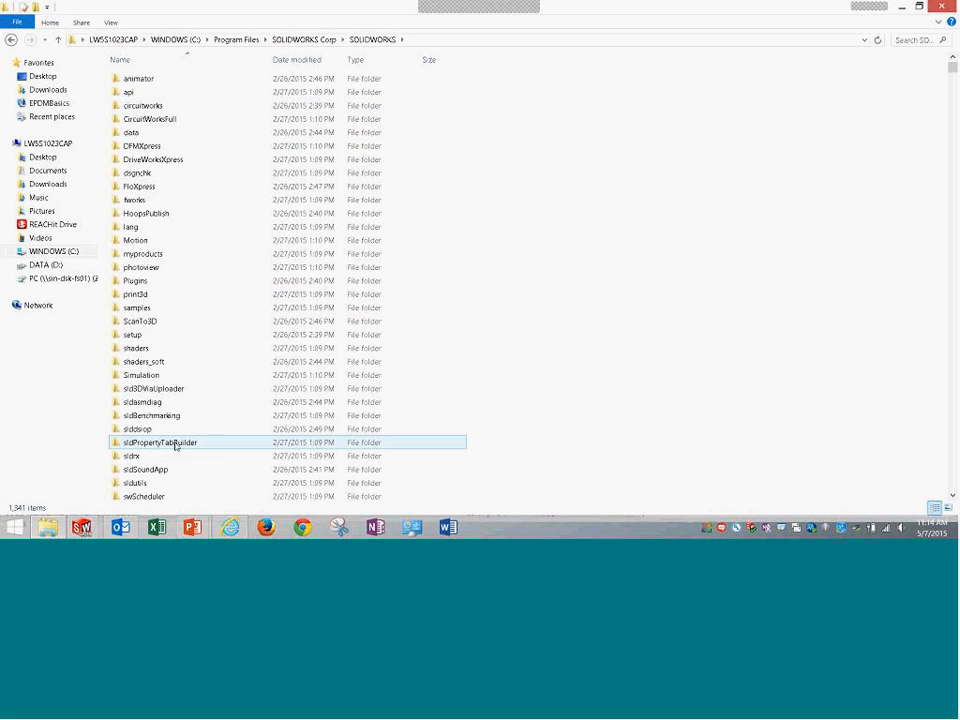
# Open the Examples folder inside Simulation and select the Optimization and Fatigue example folders.
pyautogui.scroll(-6, 165, 455)
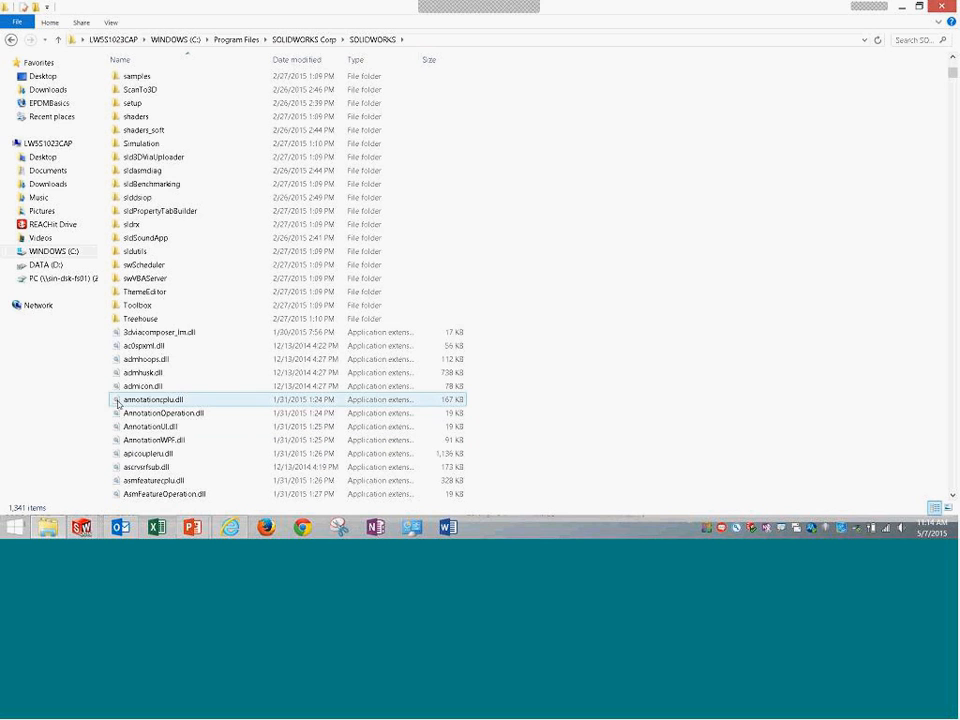
pyautogui.doubleClick(170, 143)
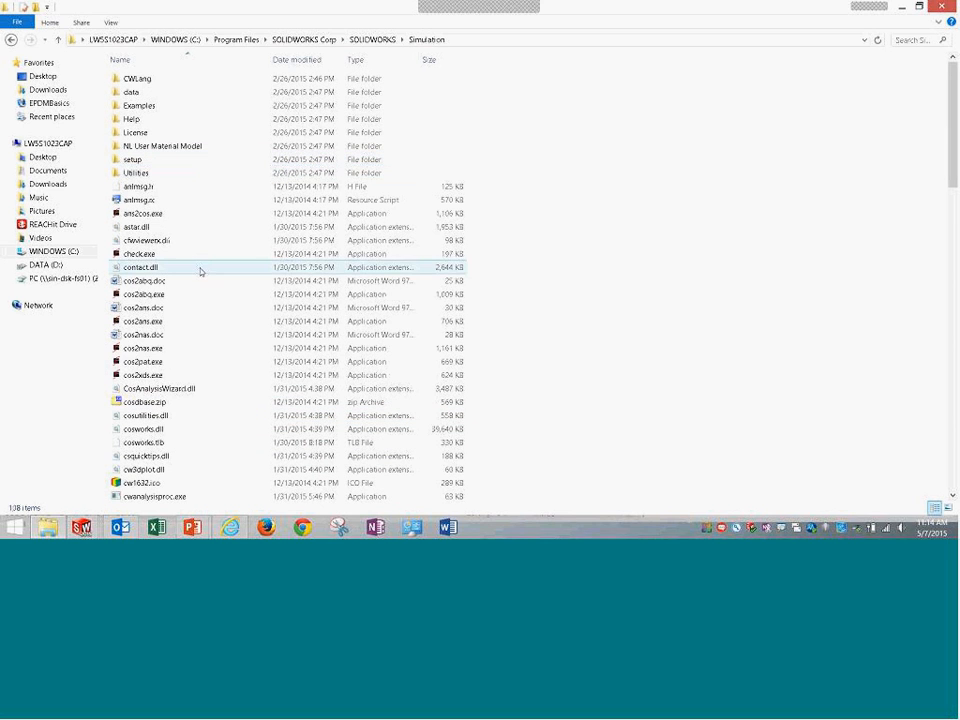
pyautogui.doubleClick(171, 105)
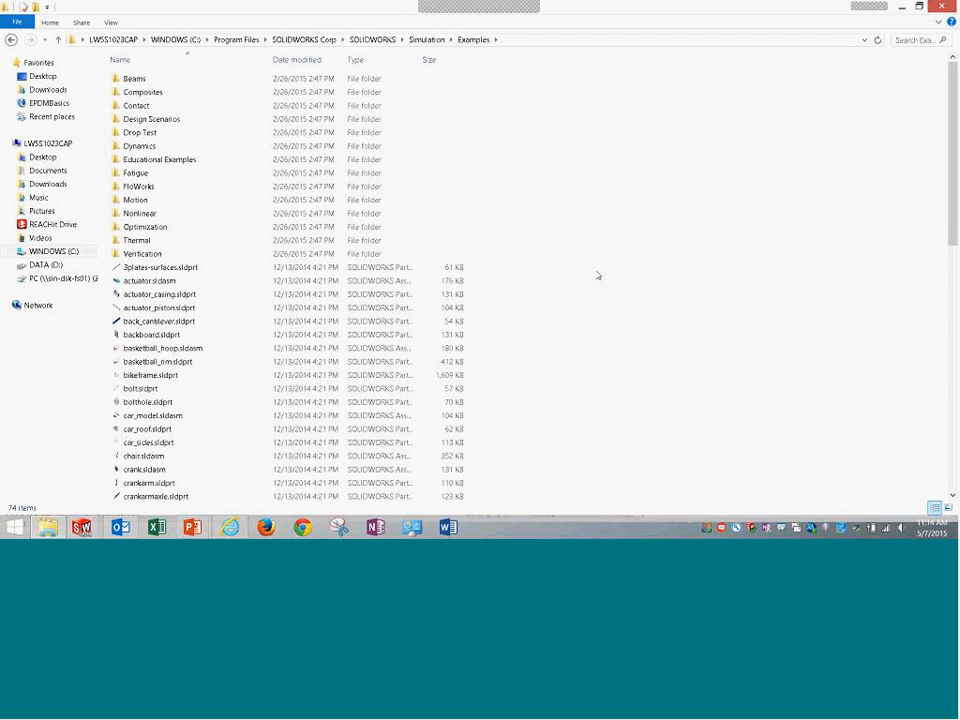
pyautogui.click(143, 229)
pyautogui.keyDown('ctrl'); pyautogui.click(143, 177); pyautogui.keyUp('ctrl')
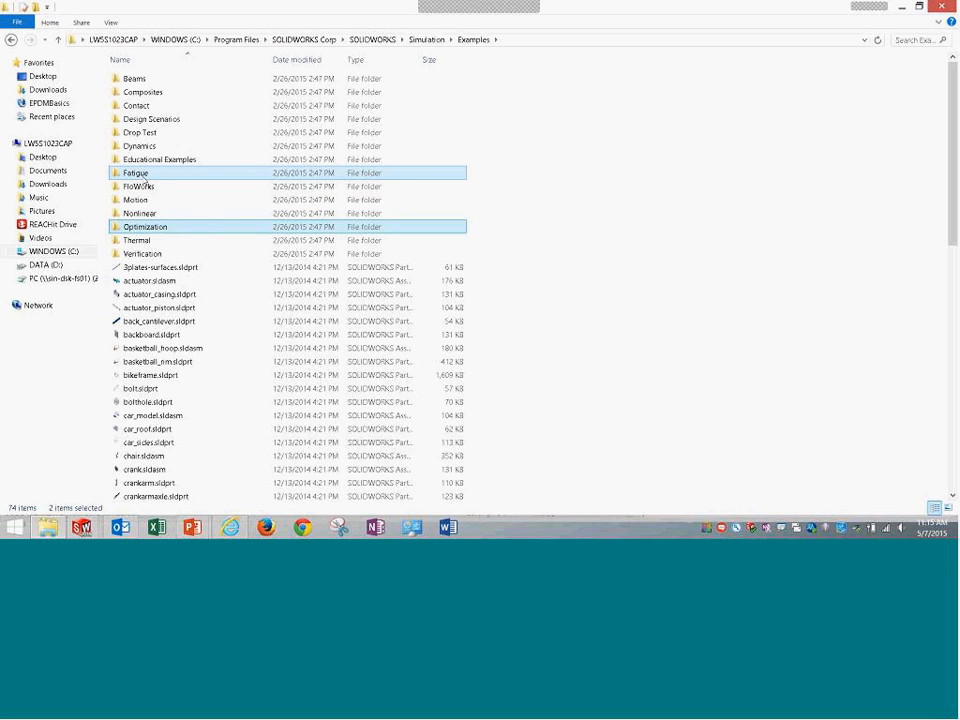
# Open the 18_Simulation_Professional folder inside my_content on the DATA (D:) drive.
pyautogui.click(50, 265)
pyautogui.doubleClick(208, 150)
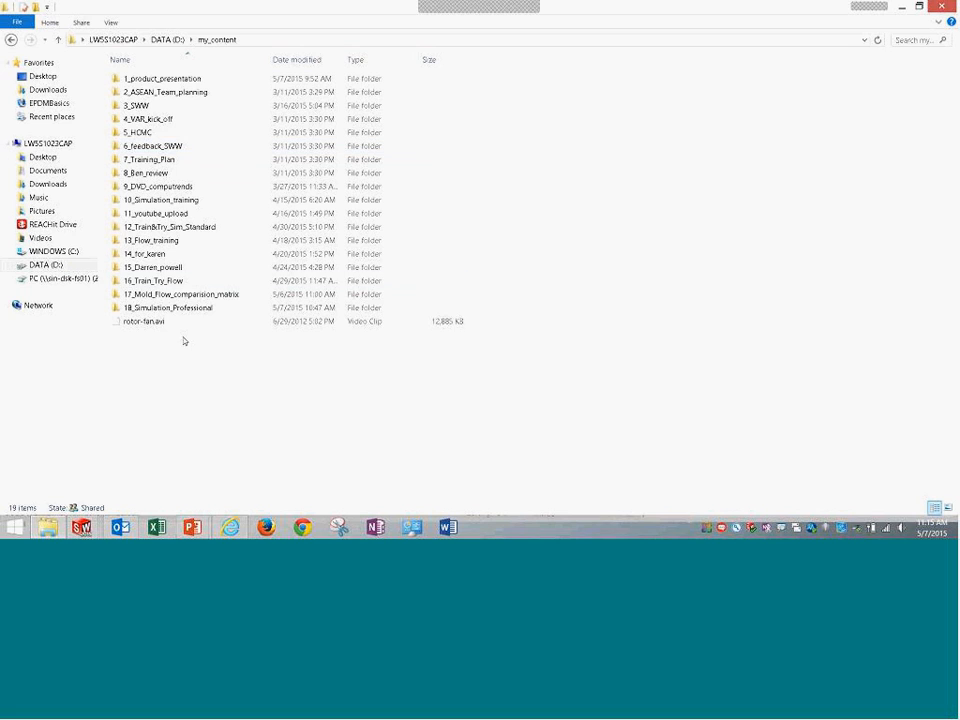
pyautogui.click(195, 311)
pyautogui.doubleClick(195, 311)
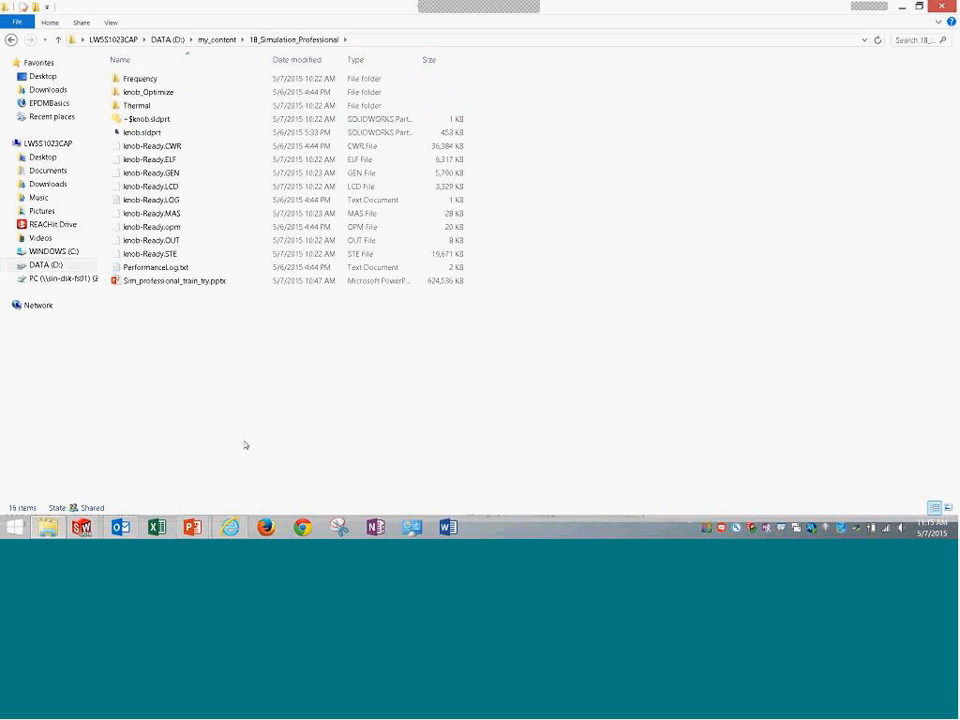
# Switch to the computer_chip assembly in SOLIDWORKS, close the Simulation Tutorials window and maximize the assembly's window.
pyautogui.moveTo(82, 527)
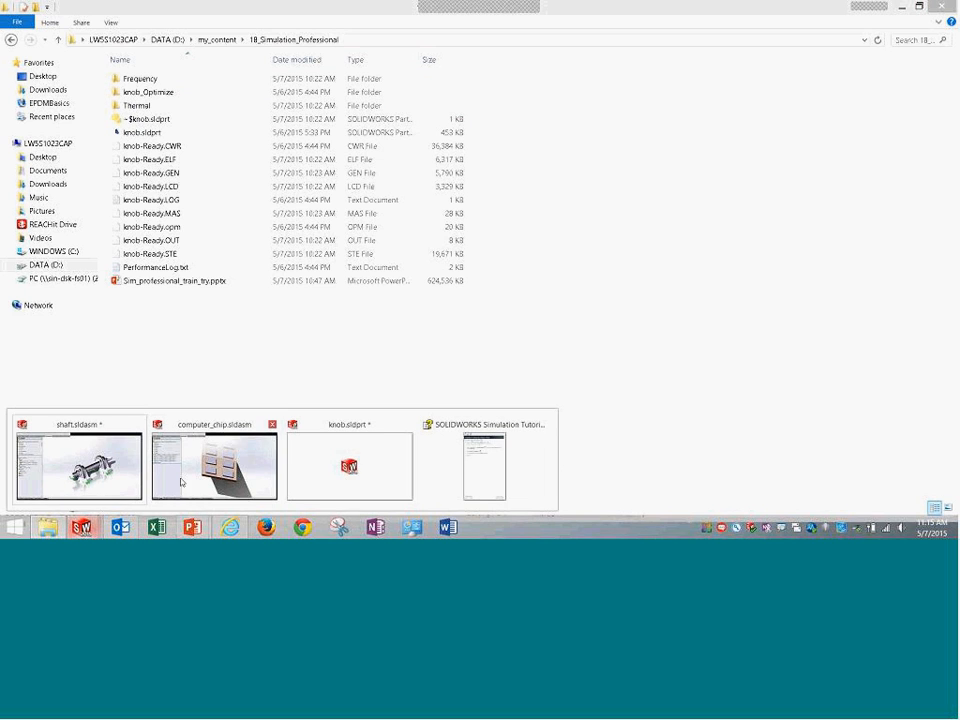
pyautogui.click(250, 467)
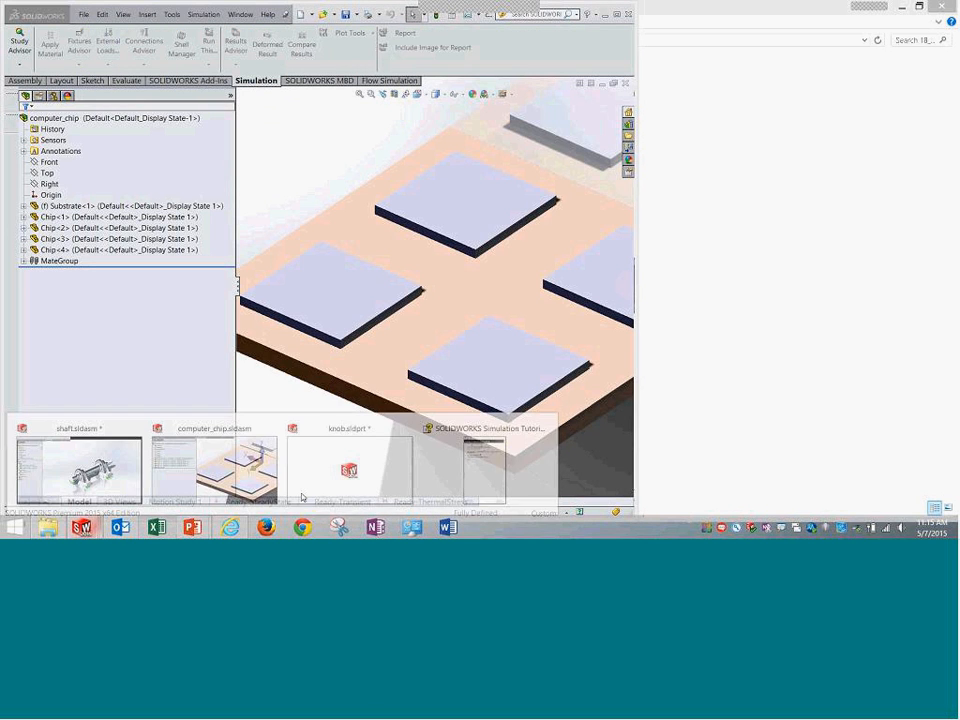
pyautogui.click(489, 474)
pyautogui.click(941, 7)
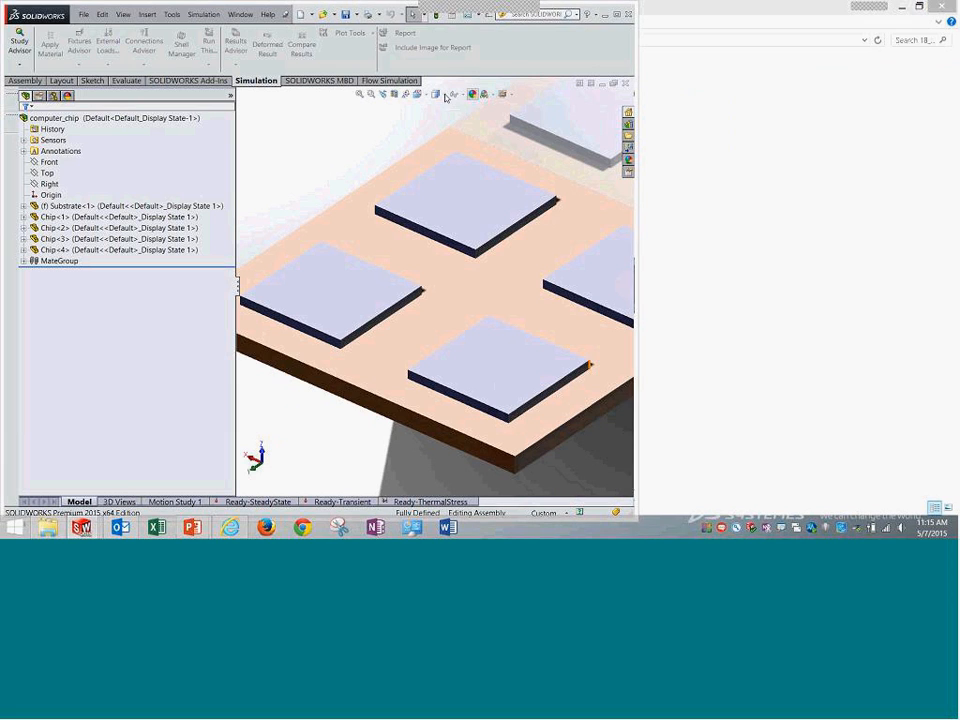
pyautogui.click(616, 14)
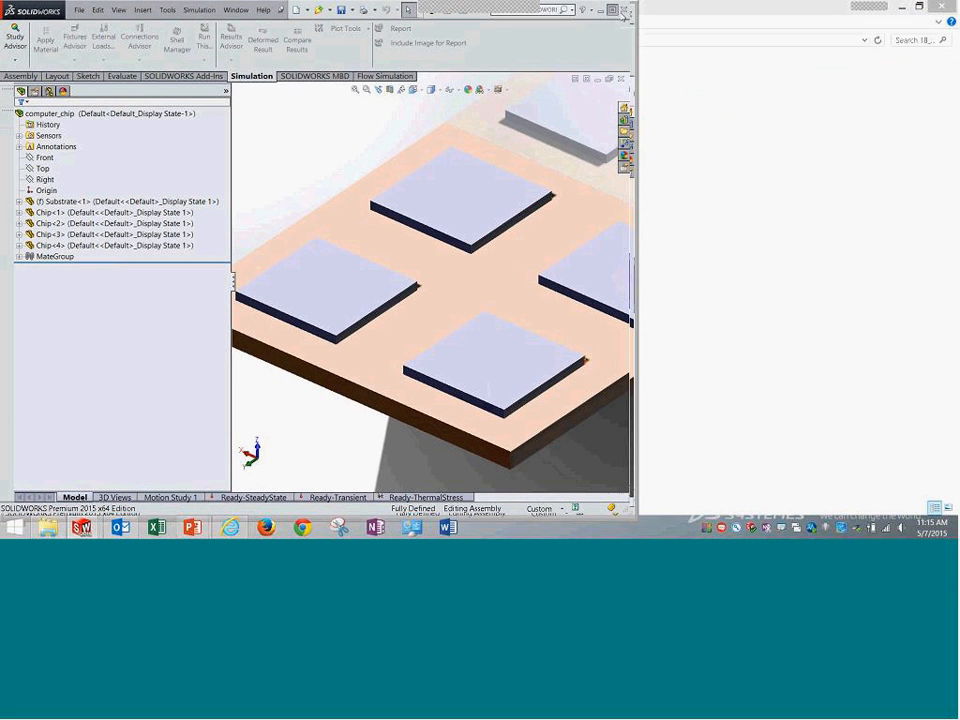
pyautogui.click(614, 10)
pyautogui.scroll(3, 418, 139)
pyautogui.moveTo(418, 139); pyautogui.dragTo(364, 169, button='middle')
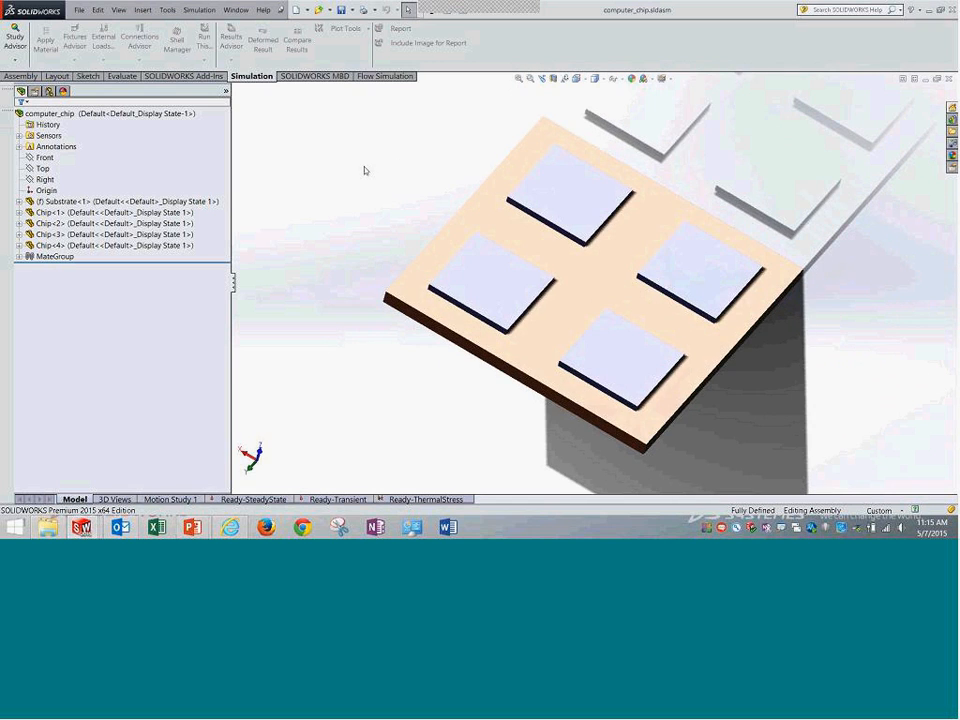
# Reopen the SOLIDWORKS Simulation tutorials and show the Professional Thermal Analysis lesson maximized with enlarged text.
pyautogui.click(263, 10)
pyautogui.moveTo(330, 52)
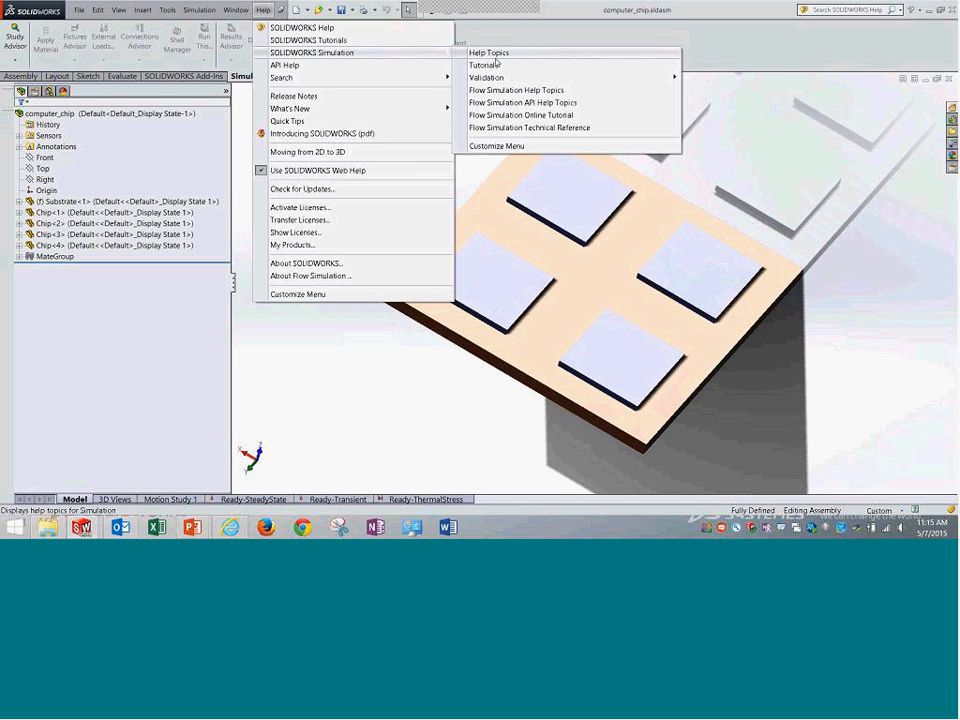
pyautogui.click(488, 65)
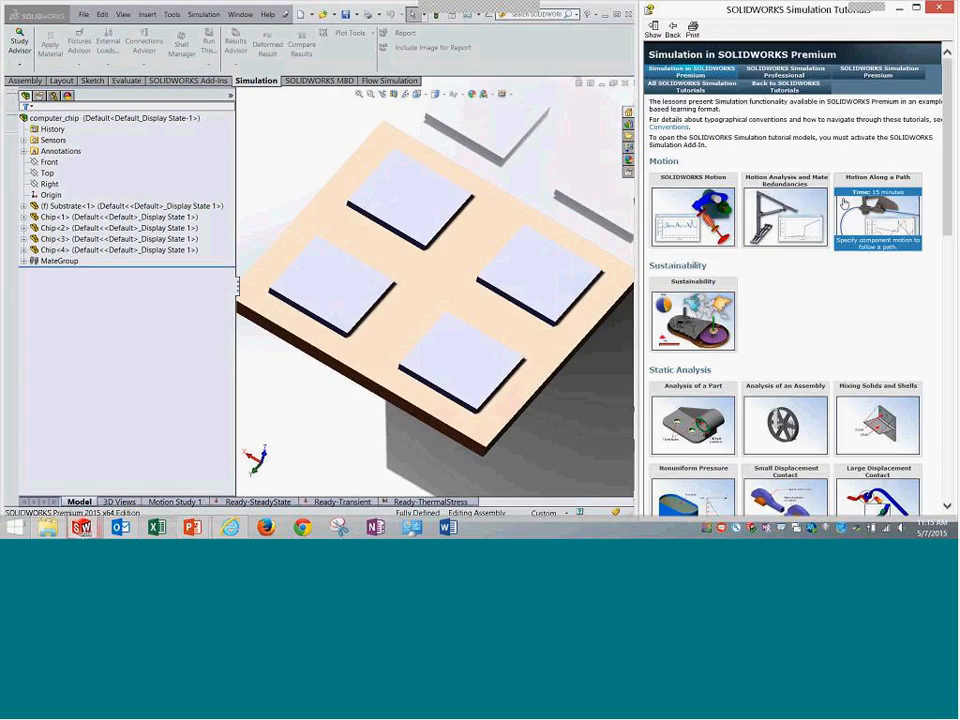
pyautogui.click(784, 72)
pyautogui.scroll(-5, 752, 320)
pyautogui.scroll(2, 760, 250)
pyautogui.click(690, 178)
pyautogui.click(916, 8)
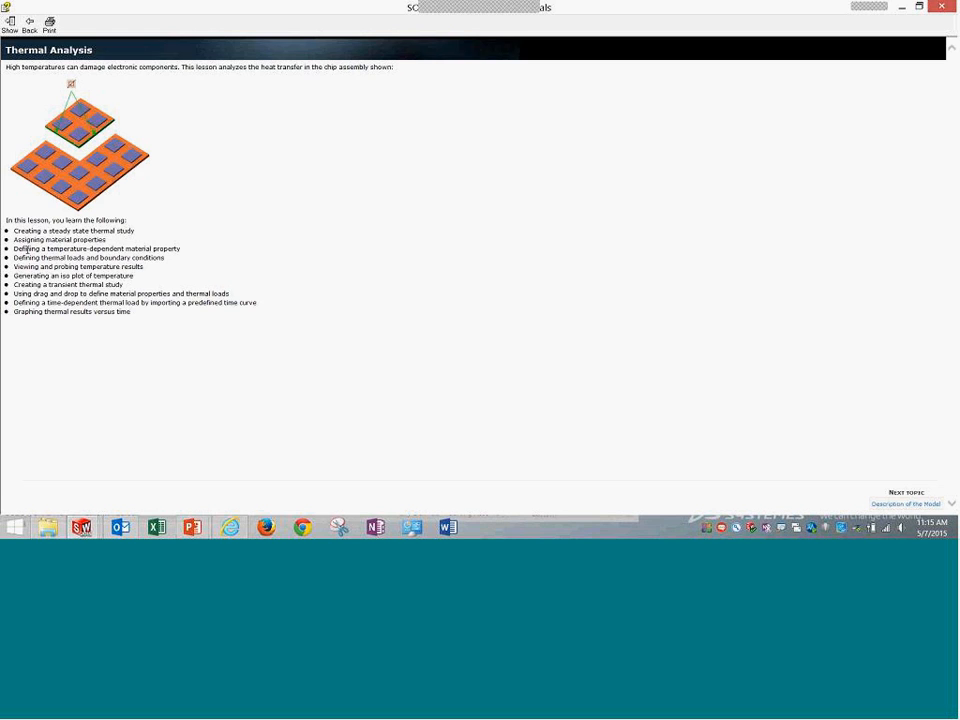
pyautogui.keyDown('ctrl'); pyautogui.scroll(5, 28, 249); pyautogui.keyUp('ctrl')
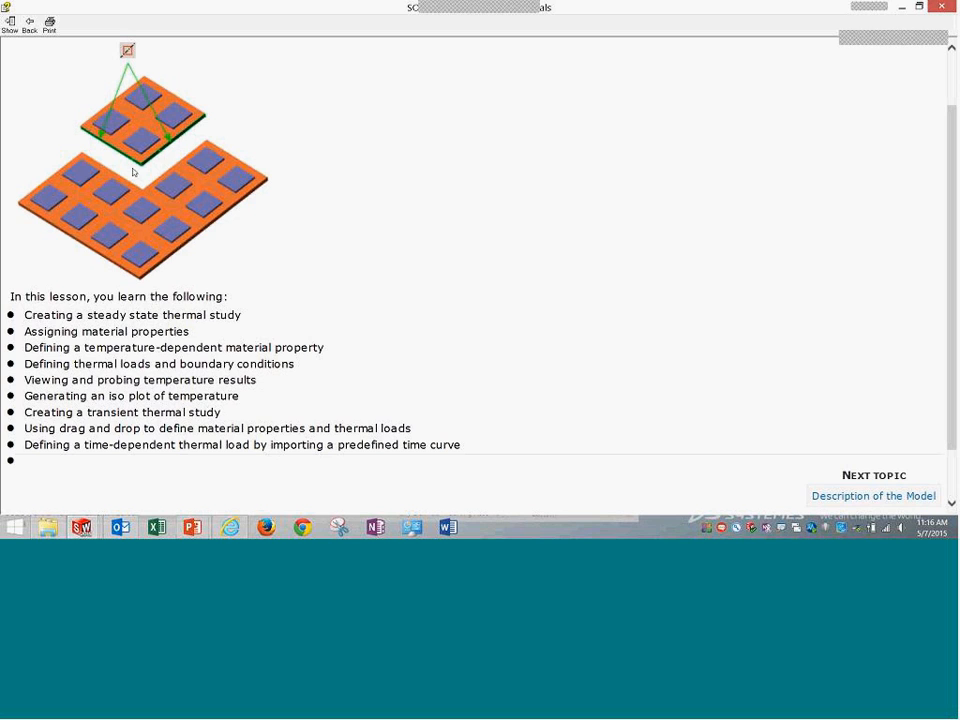
# Return to the maximized computer_chip assembly and highlight its chips and substrate one after another to examine them.
pyautogui.hotkey('alt', 'Tab')
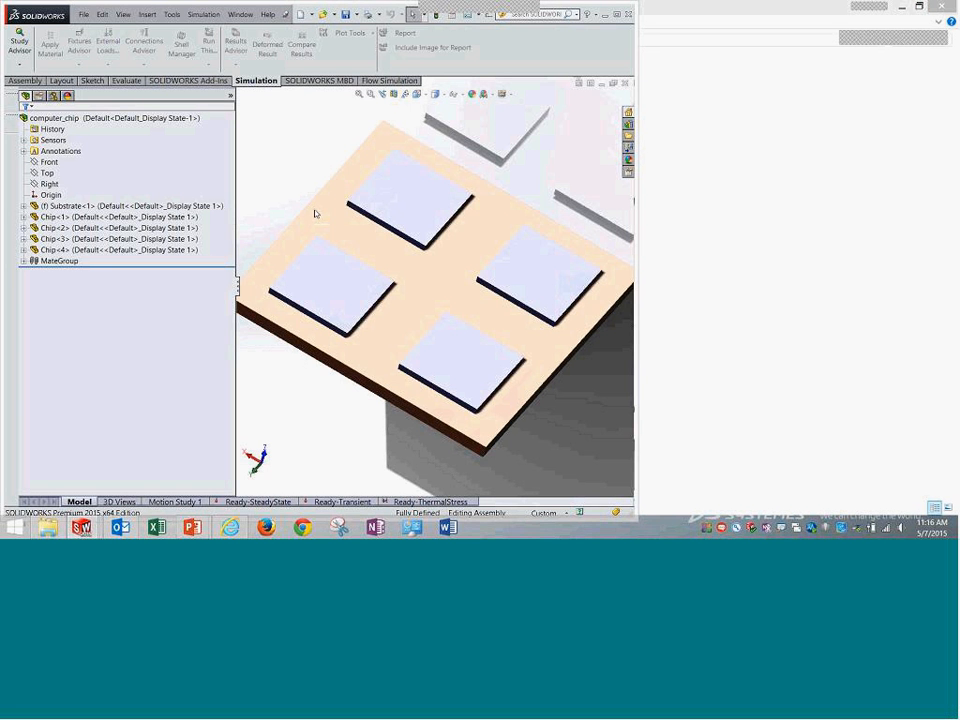
pyautogui.moveTo(298, 390); pyautogui.dragTo(258, 400, button='middle')
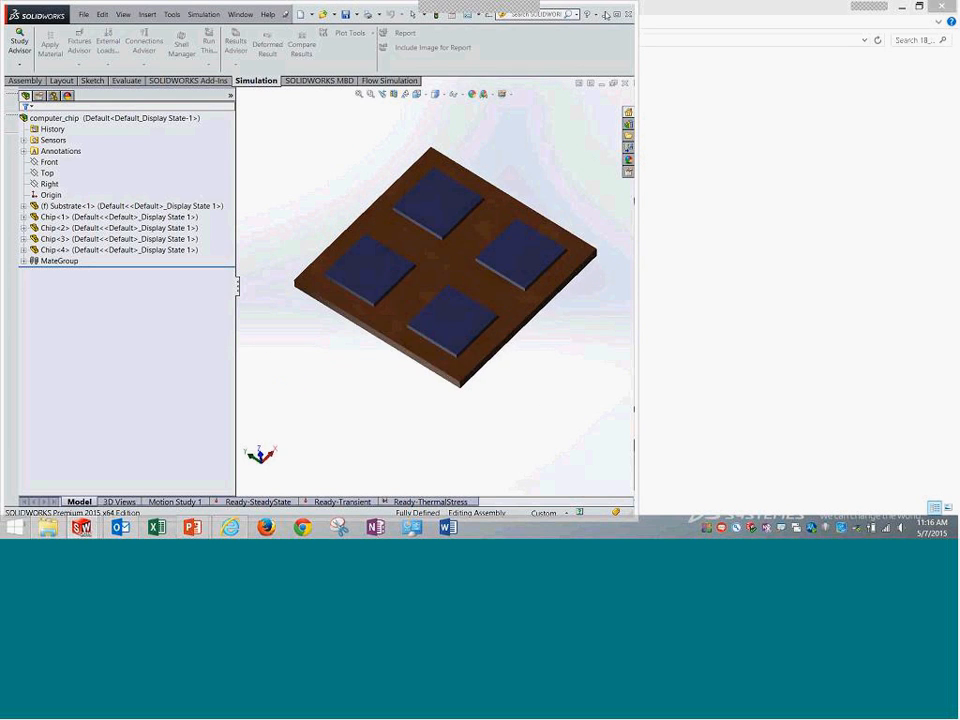
pyautogui.click(617, 14)
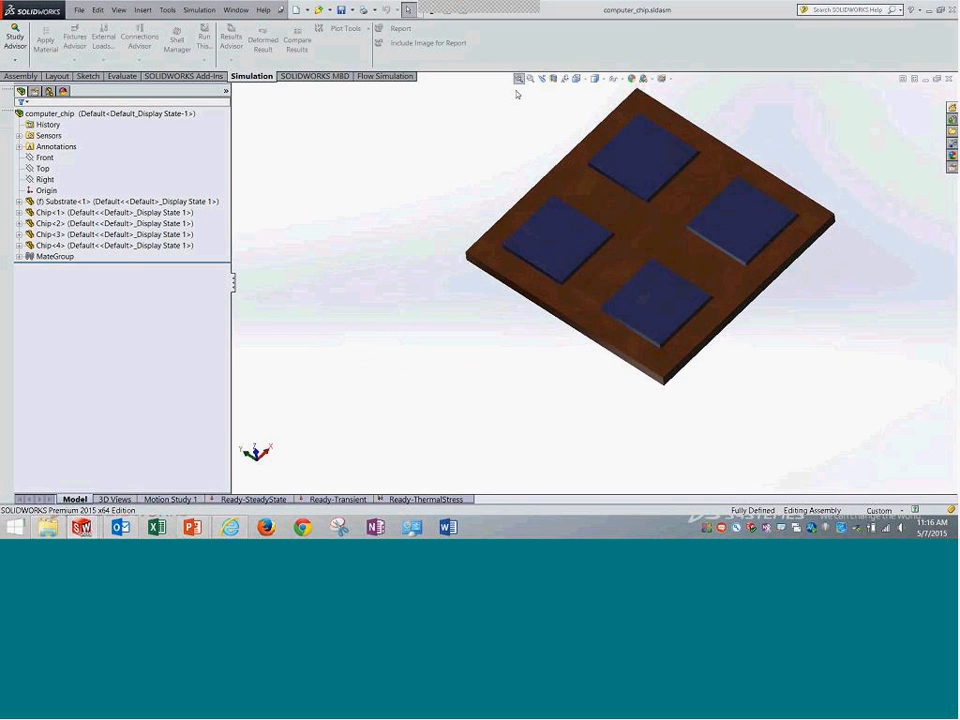
pyautogui.moveTo(426, 172); pyautogui.dragTo(268, 223, button='middle')
pyautogui.click(148, 212)
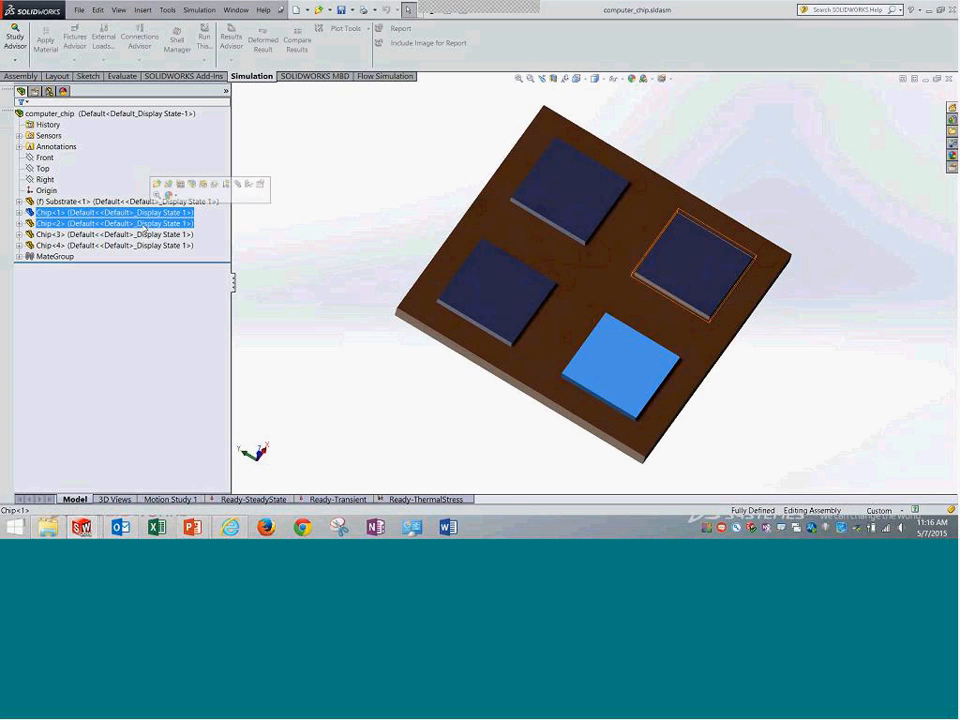
pyautogui.click(141, 223)
pyautogui.click(137, 234)
pyautogui.click(100, 201)
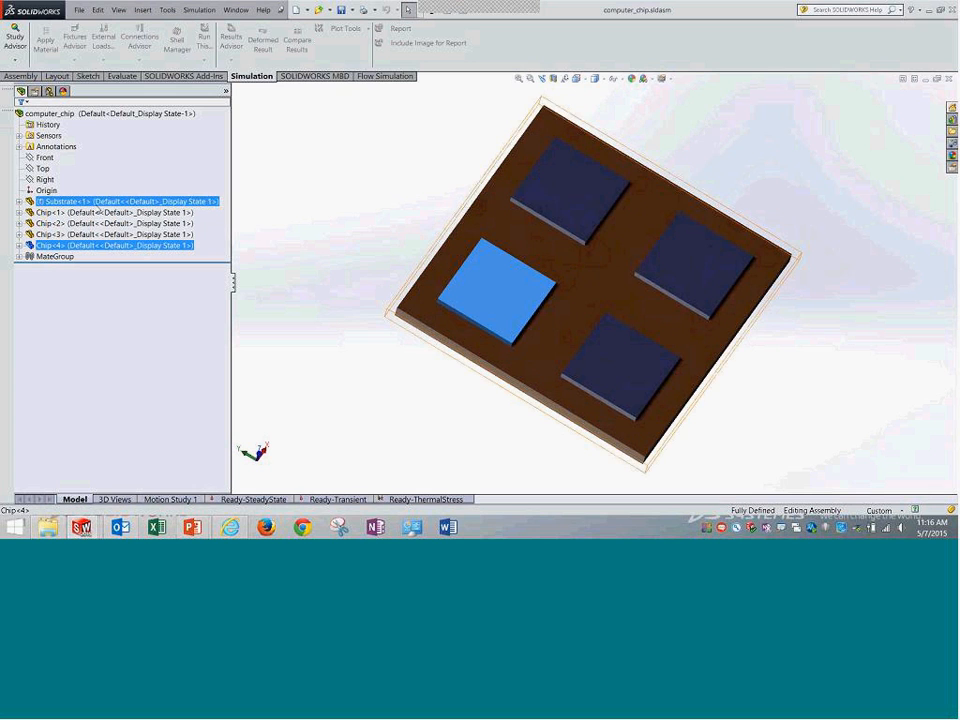
pyautogui.moveTo(318, 298); pyautogui.dragTo(297, 262, button='middle')
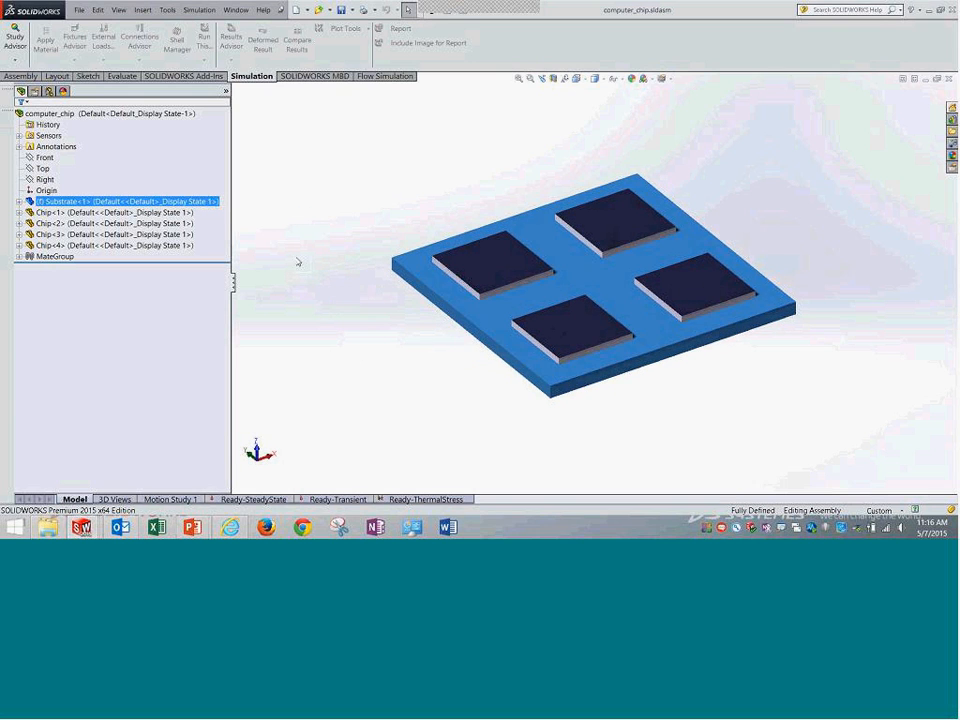
pyautogui.click(297, 262)
# Create a new thermal simulation study for the computer_chip assembly, keeping the default name.
pyautogui.click(15, 60)
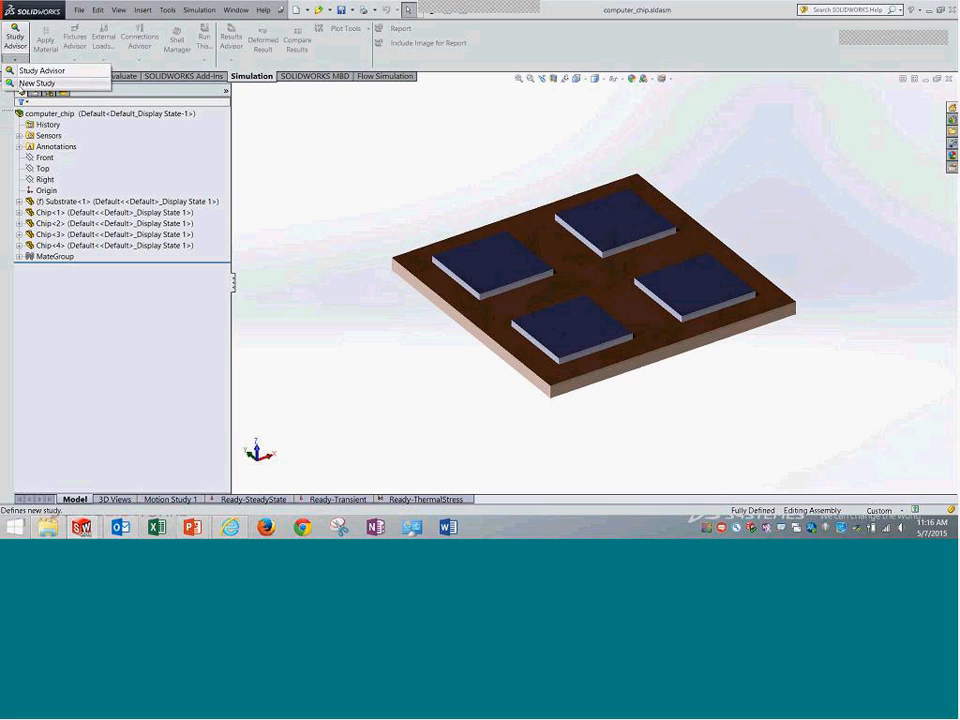
pyautogui.click(36, 83)
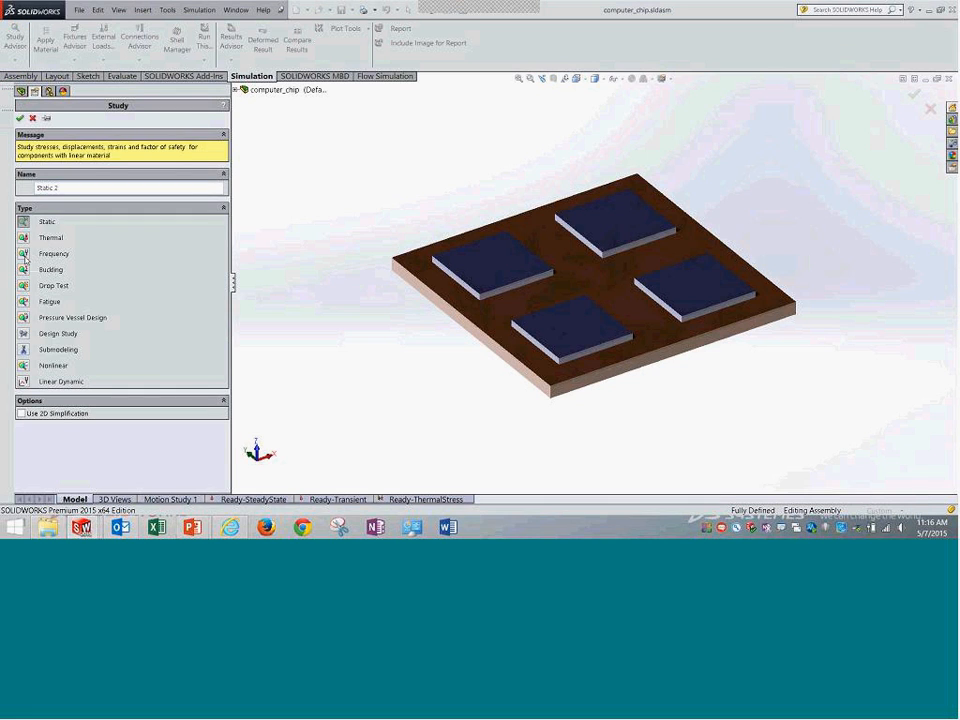
pyautogui.click(30, 238)
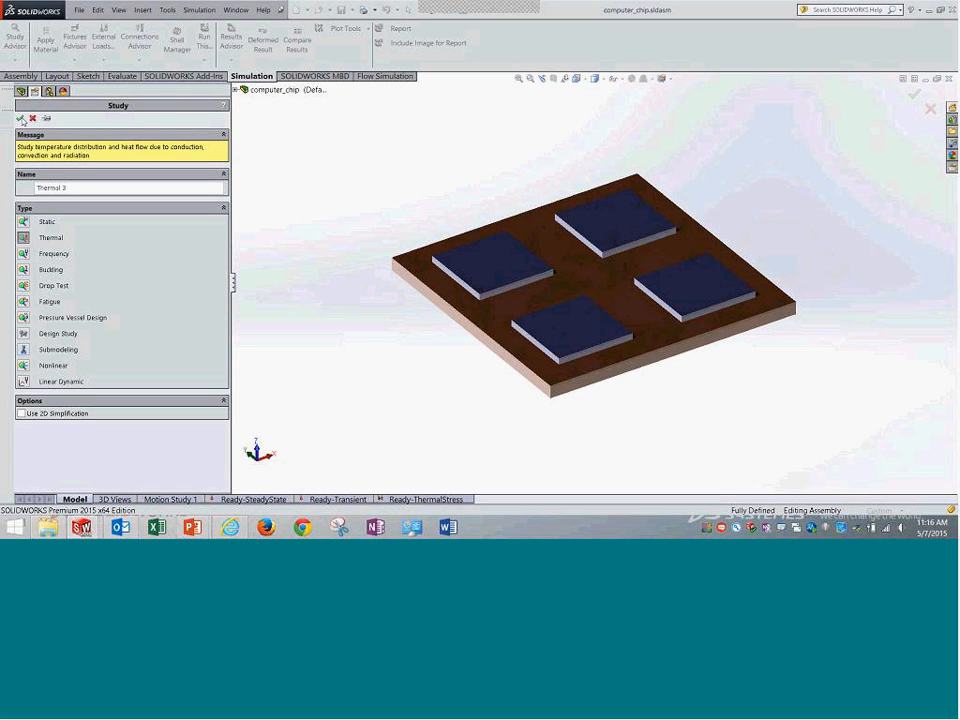
pyautogui.click(21, 119)
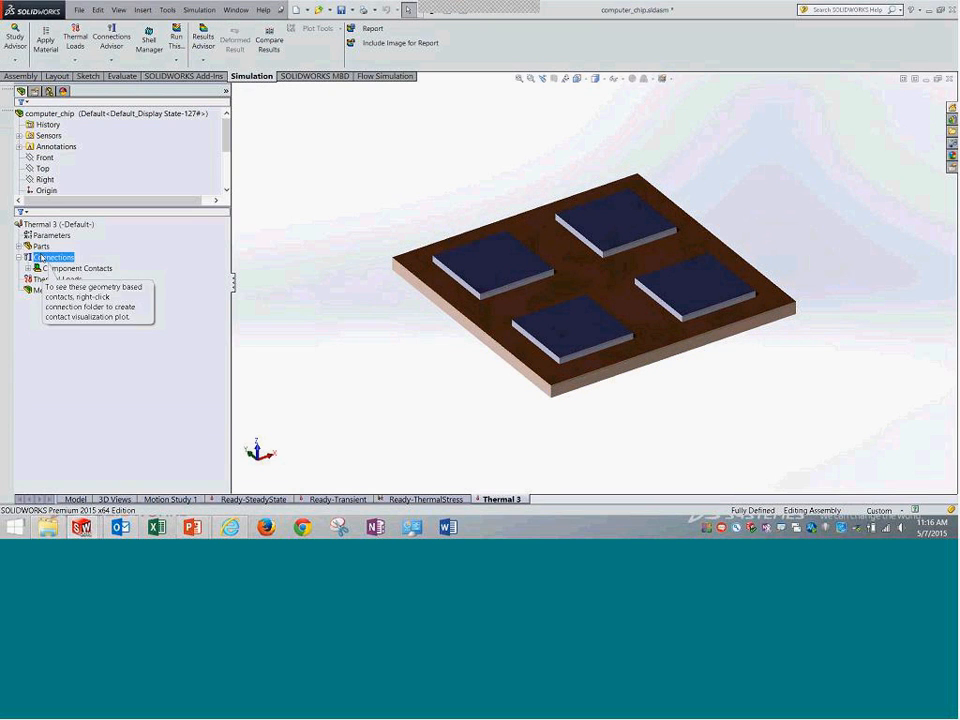
# Expand the thermal study's parts, view the material library for Chip-1 and close it without applying a material.
pyautogui.click(53, 257)
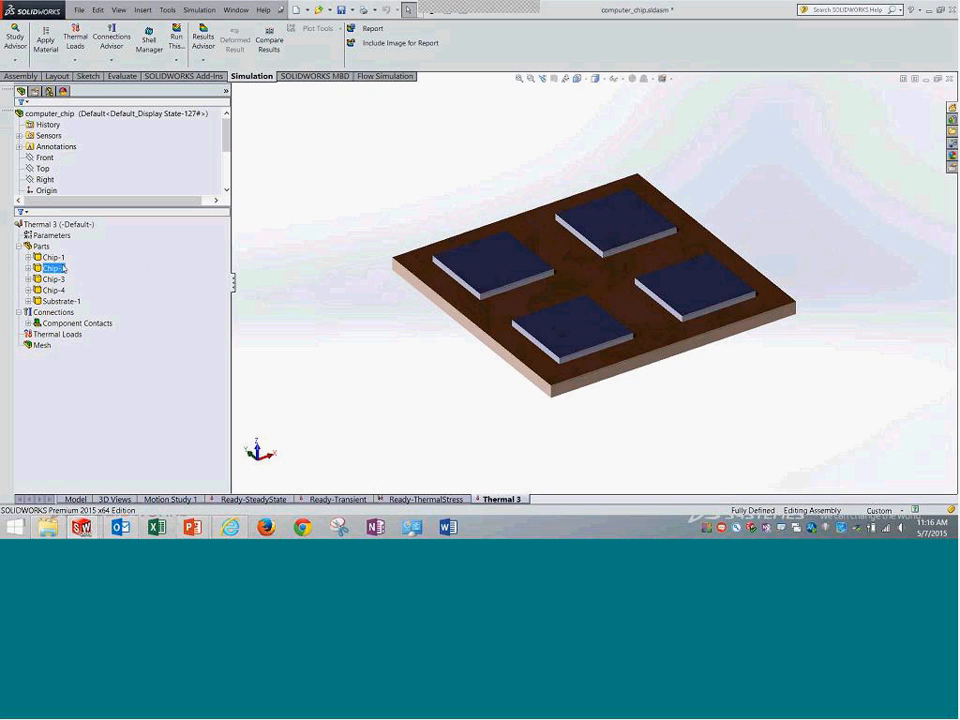
pyautogui.rightClick(55, 258)
pyautogui.click(82, 269)
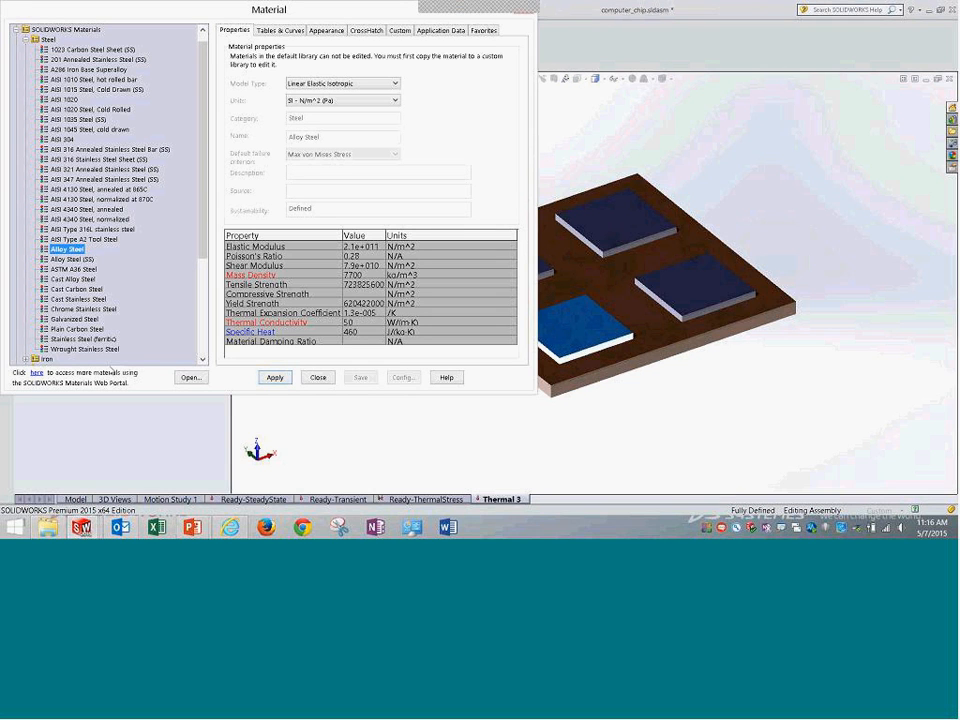
pyautogui.click(318, 377)
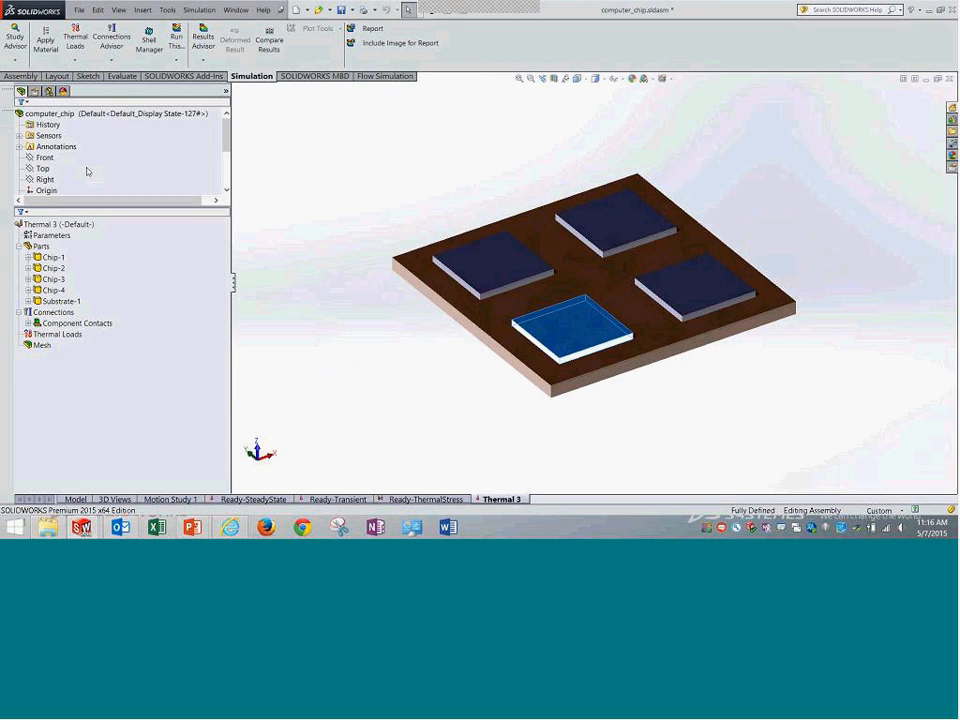
# Locate Chip<1> in the assembly tree and expand it to check its material assignment, collapsing it again when done.
pyautogui.scroll(-3, 88, 171)
pyautogui.doubleClick(102, 136)
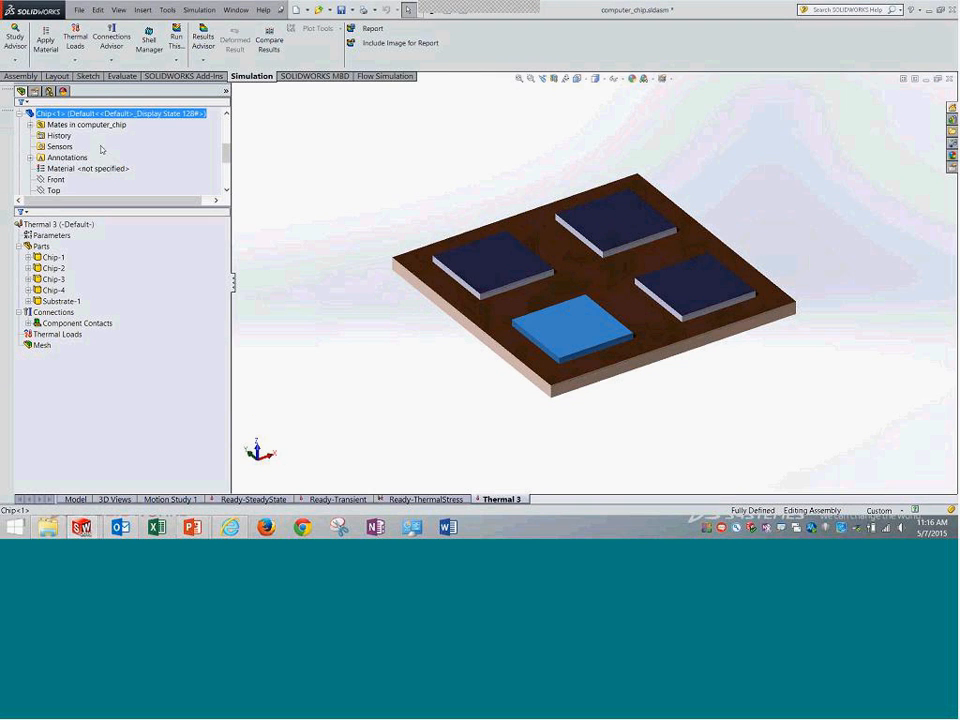
pyautogui.click(19, 114)
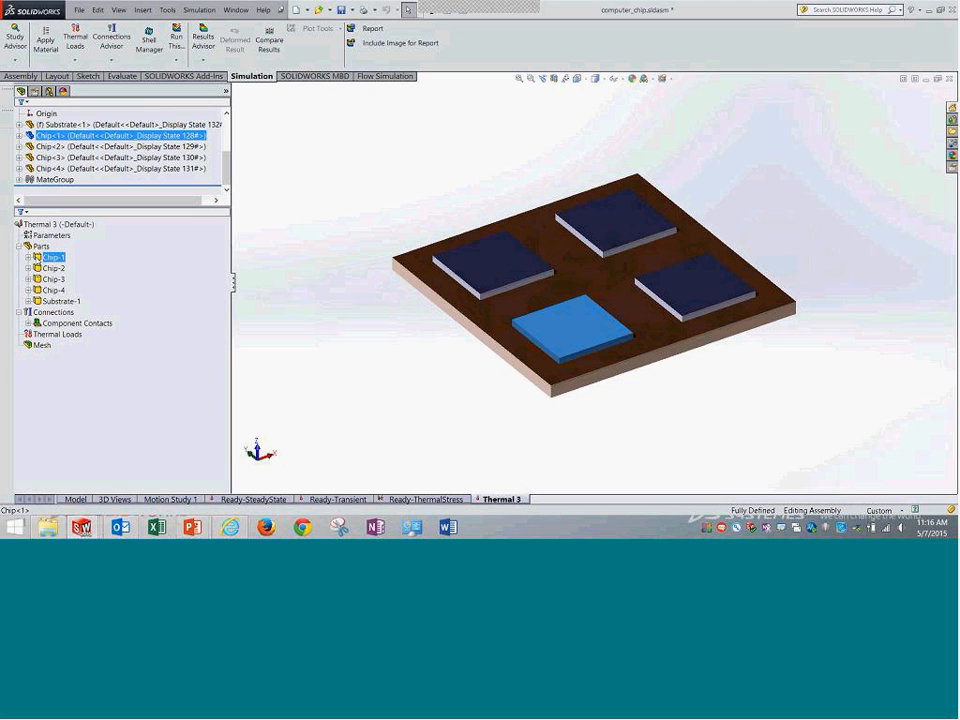
# Delete the Thermal 3 study, confirming the removal, and switch to the Ready-SteadyState study.
pyautogui.rightClick(480, 499)
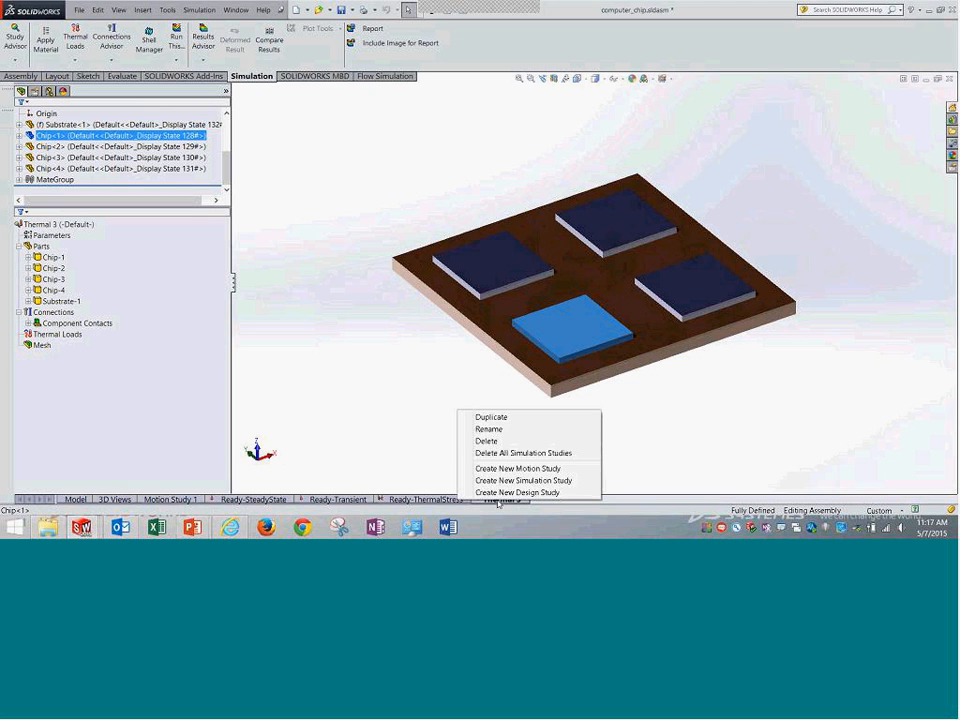
pyautogui.click(499, 442)
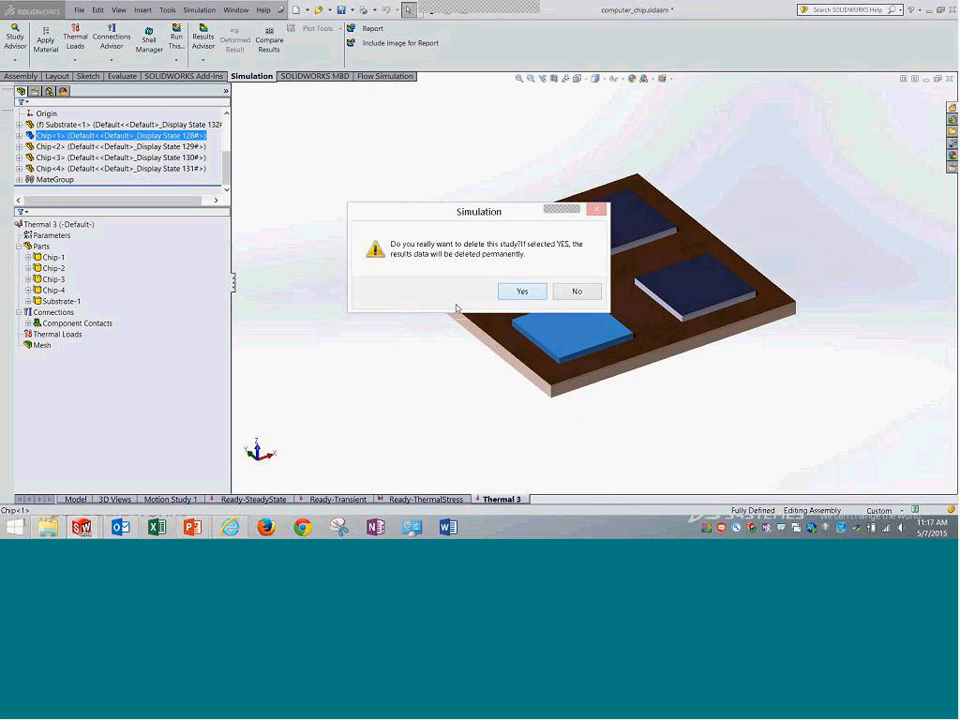
pyautogui.click(516, 291)
pyautogui.click(252, 499)
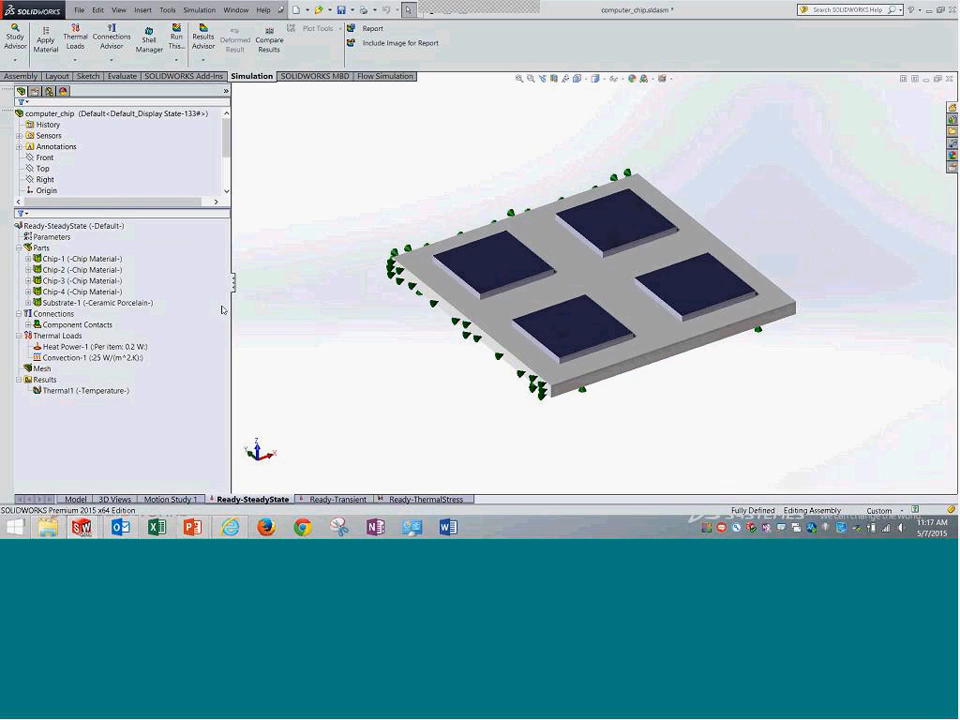
# Examine the Ready-SteadyState study, its Chip-1 entry and the convection symbols around the substrate from another viewing angle.
pyautogui.click(111, 227)
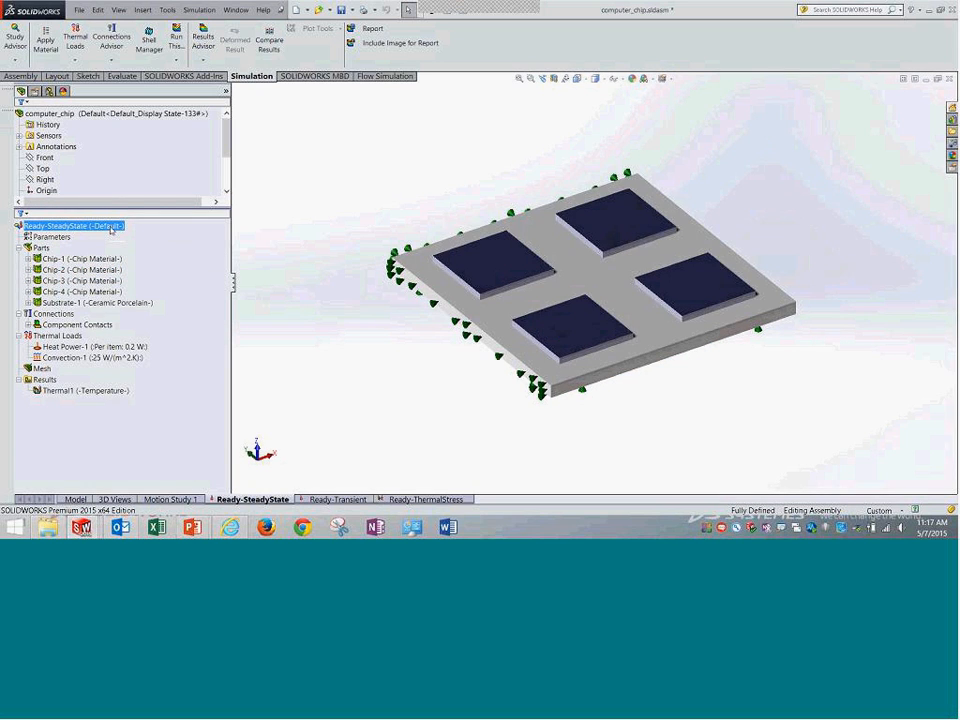
pyautogui.click(100, 259)
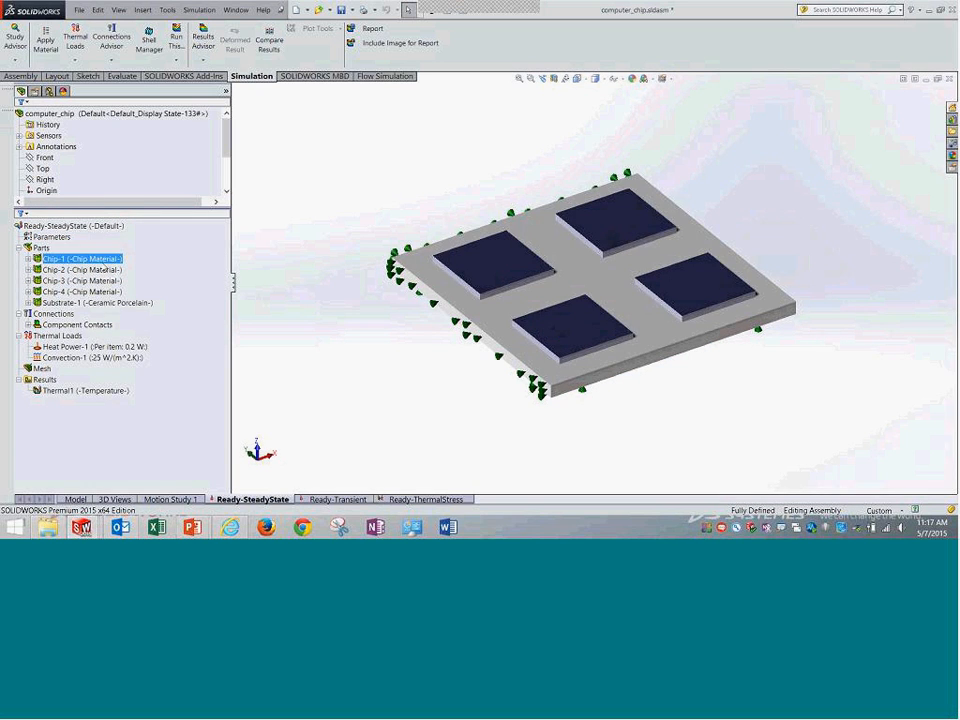
pyautogui.click(368, 343)
pyautogui.moveTo(386, 354); pyautogui.dragTo(477, 379, button='middle')
pyautogui.scroll(-1, 477, 379)
pyautogui.click(519, 79)
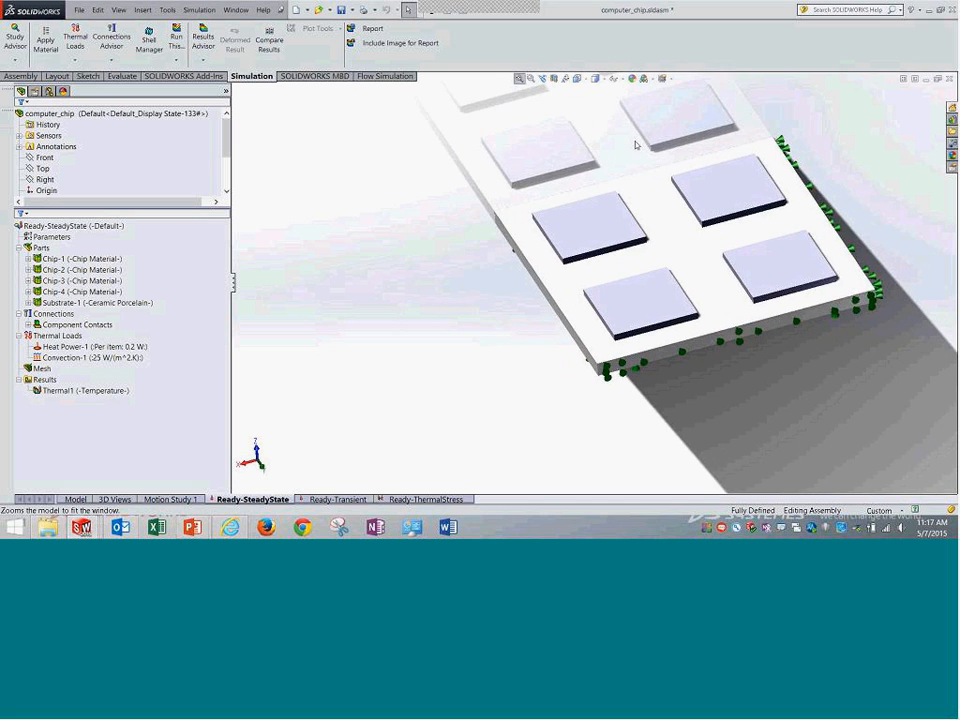
pyautogui.moveTo(709, 165); pyautogui.dragTo(609, 180, button='middle')
# Review the solution and solver options and the remark page in the Ready-SteadyState study's properties, and close them.
pyautogui.click(112, 227)
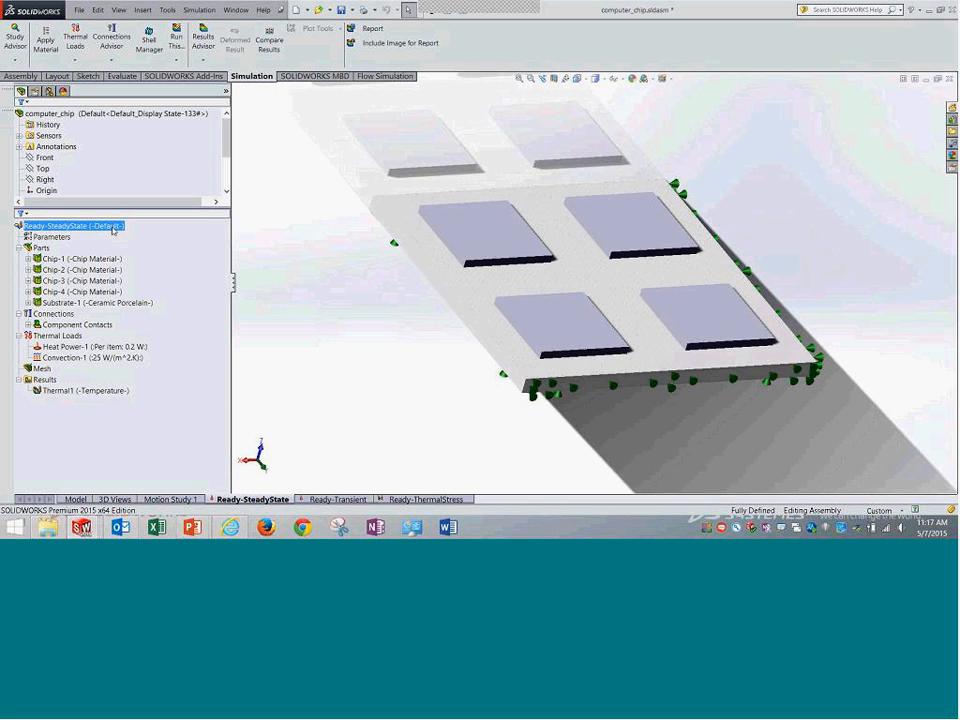
pyautogui.rightClick(112, 229)
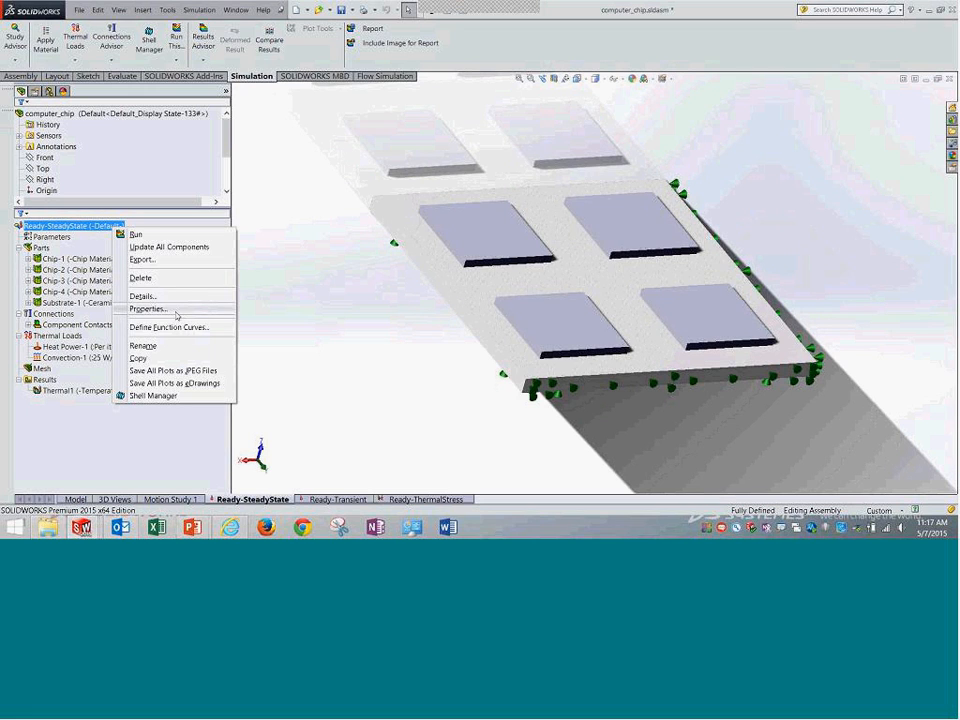
pyautogui.click(176, 315)
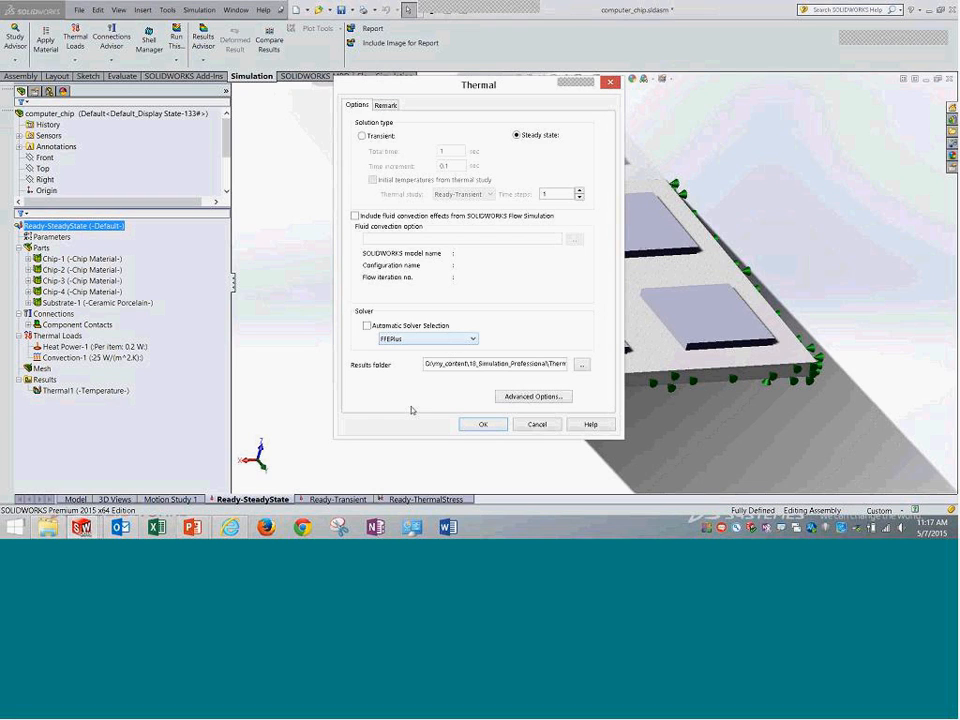
pyautogui.click(386, 105)
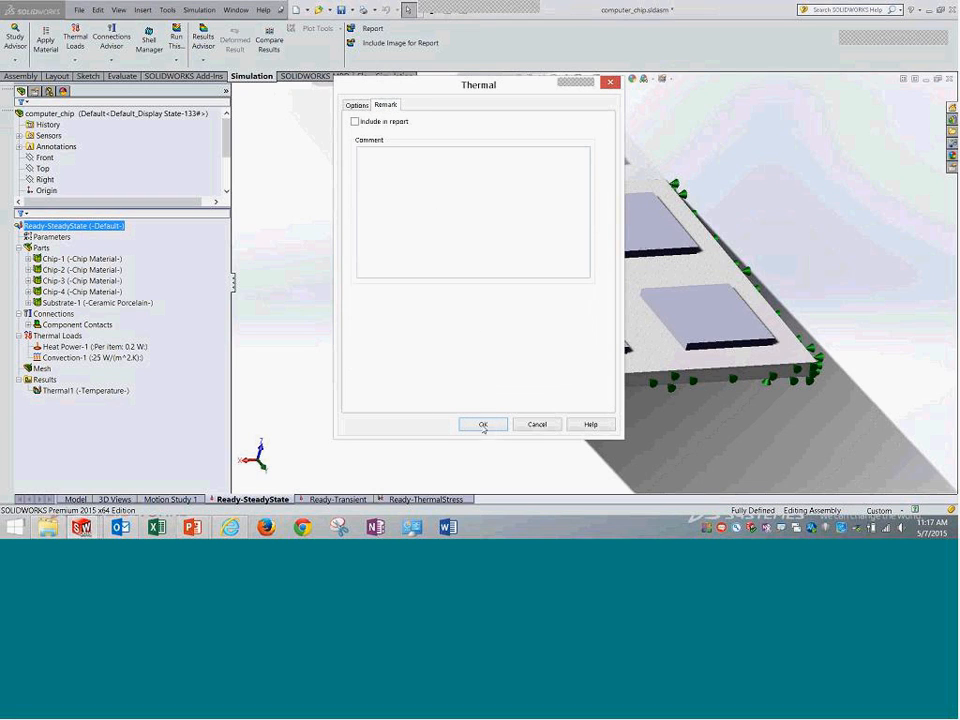
pyautogui.click(483, 424)
# Open the material definition of Chip-1 in the study and reposition it so the study items stay in view.
pyautogui.click(70, 302)
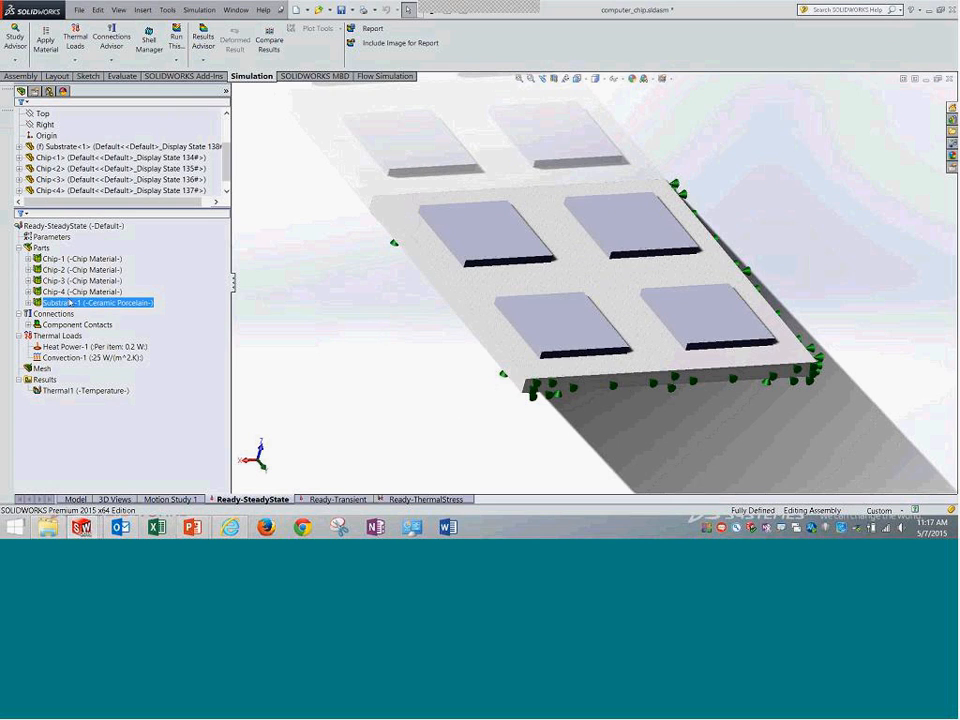
pyautogui.click(72, 392)
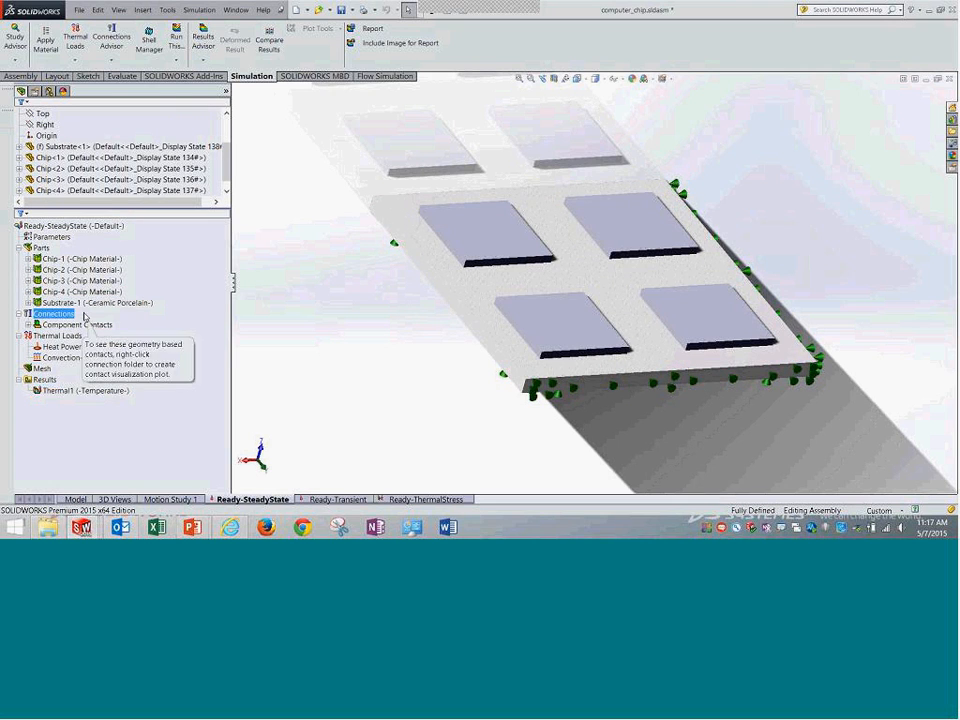
pyautogui.rightClick(85, 258)
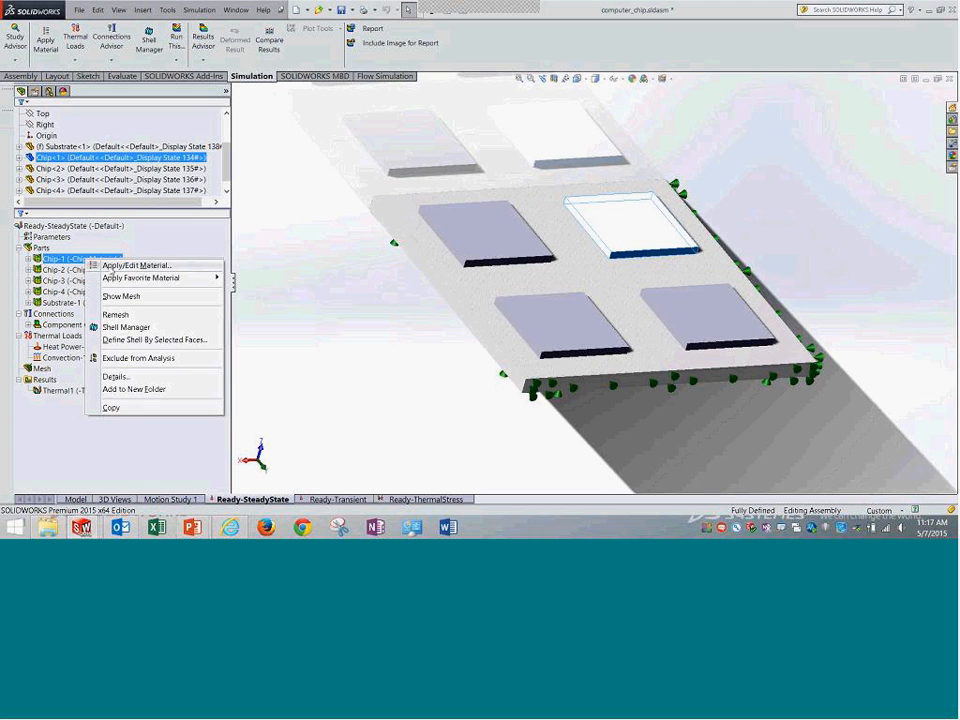
pyautogui.click(120, 265)
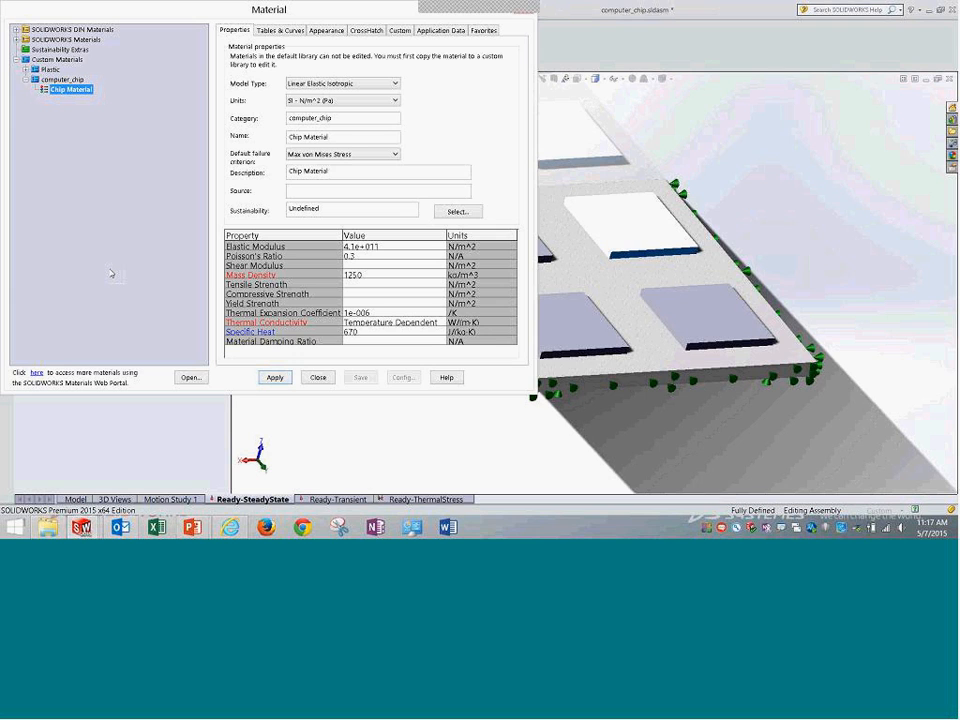
pyautogui.moveTo(166, 14); pyautogui.dragTo(381, 69)
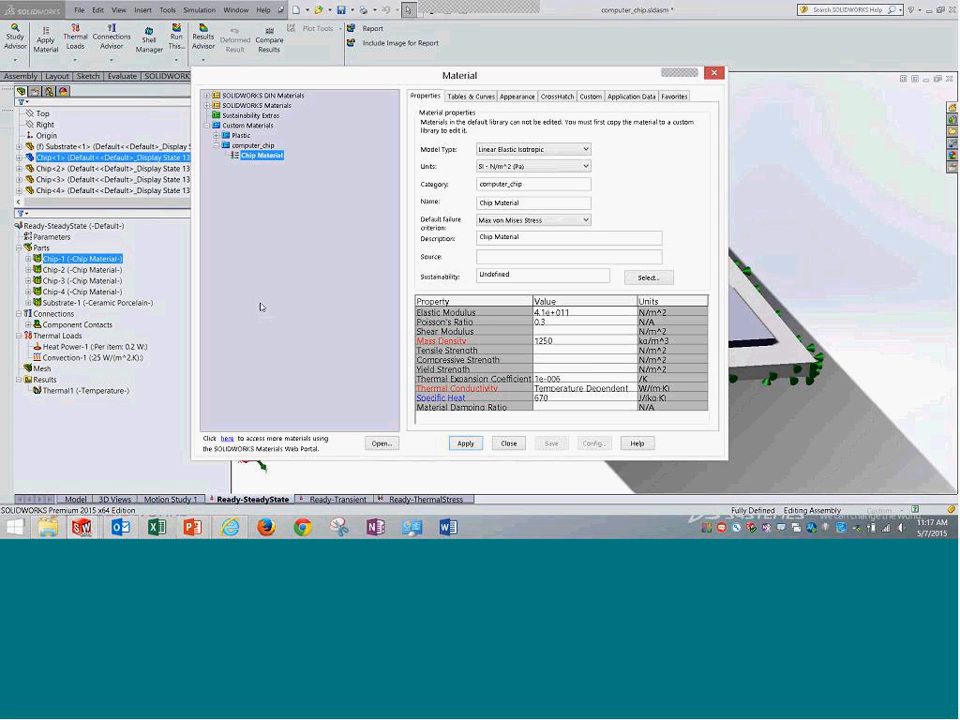
# Examine how to create custom categories and materials in the Custom Materials library, and show Chip Material's properties in the computer_chip category.
pyautogui.rightClick(261, 147)
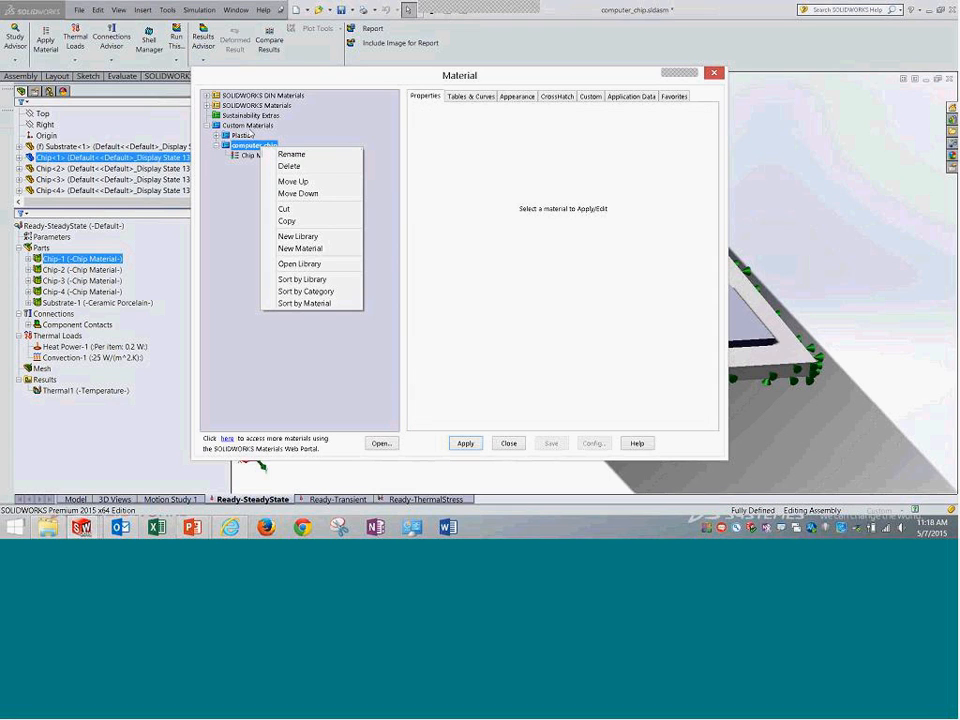
pyautogui.rightClick(240, 126)
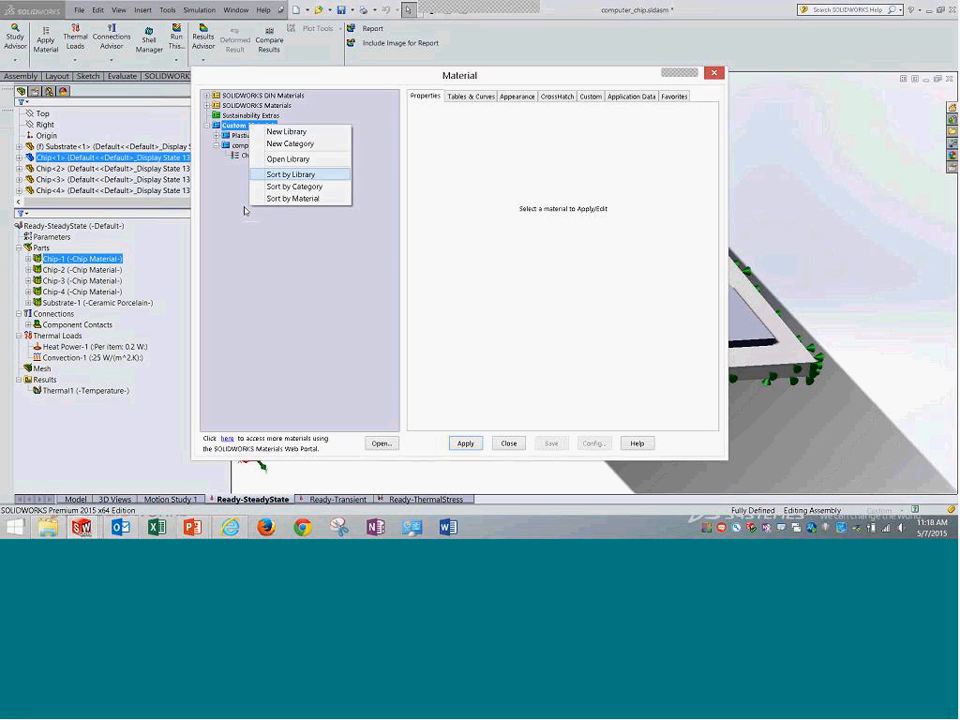
pyautogui.click(289, 174)
pyautogui.rightClick(244, 149)
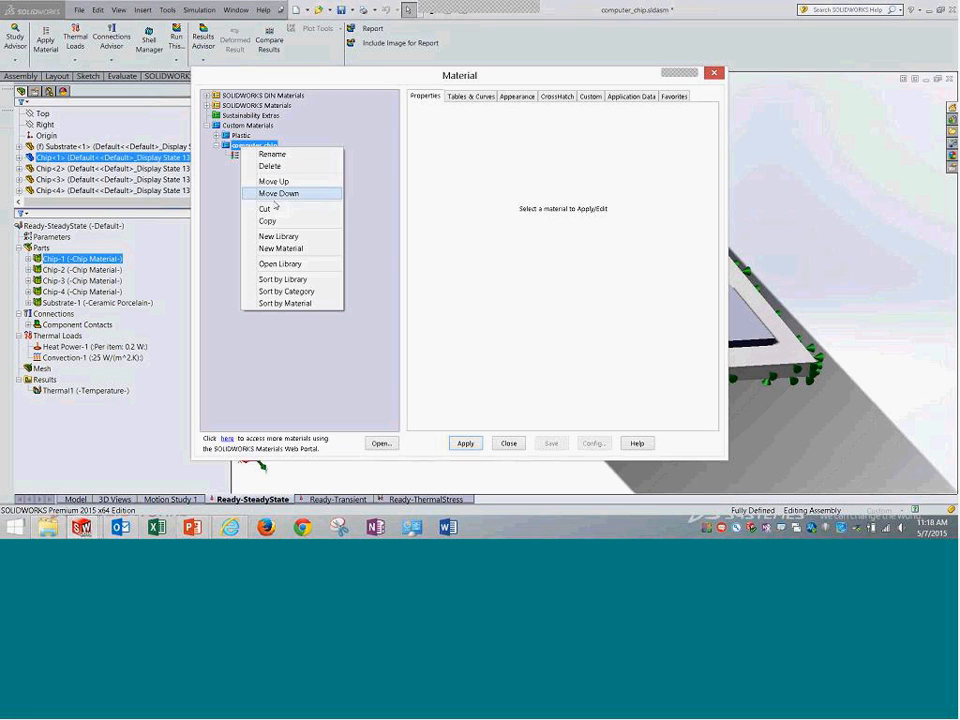
pyautogui.click(304, 249)
pyautogui.write('Chip Material')
pyautogui.press('Return')
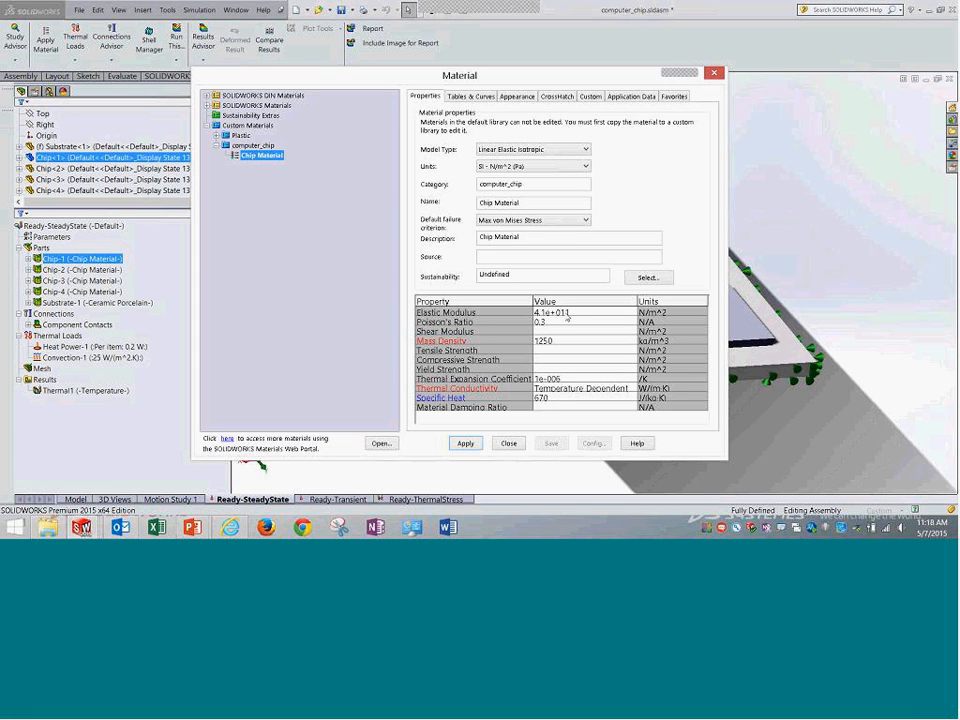
# Check the Poisson's ratio and mass density of Chip Material, apply it to Chip-1 and close the material library.
pyautogui.click(563, 323)
pyautogui.click(562, 341)
pyautogui.click(467, 444)
pyautogui.click(509, 443)
# Highlight Chip-2, Chip-3, Chip-4 and Substrate-1 one after another to check the materials assigned in the study.
pyautogui.click(87, 270)
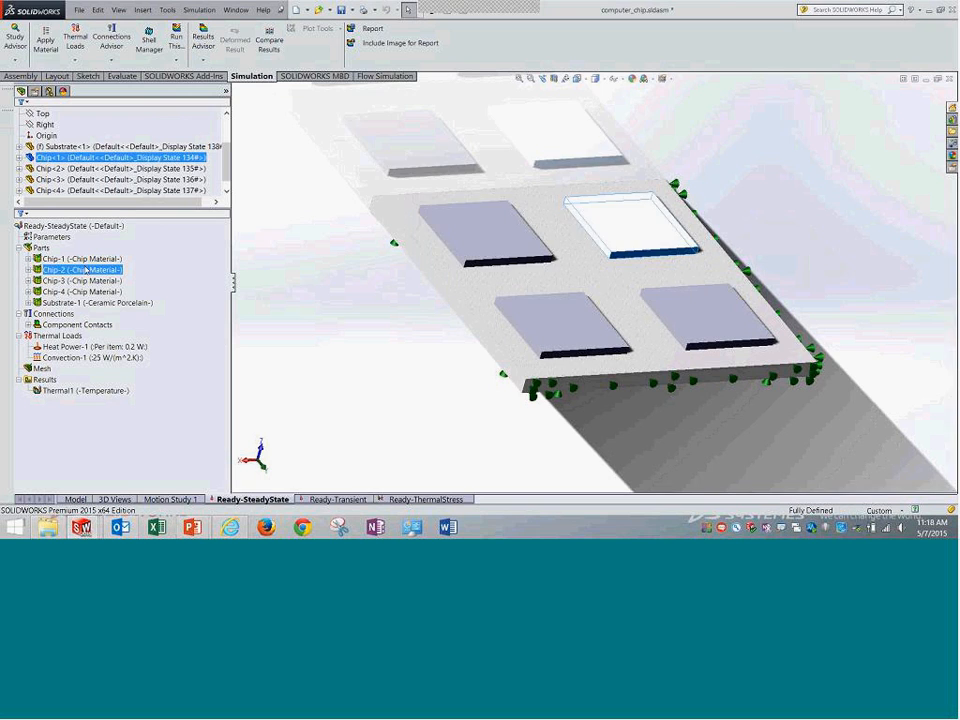
pyautogui.click(82, 282)
pyautogui.click(82, 290)
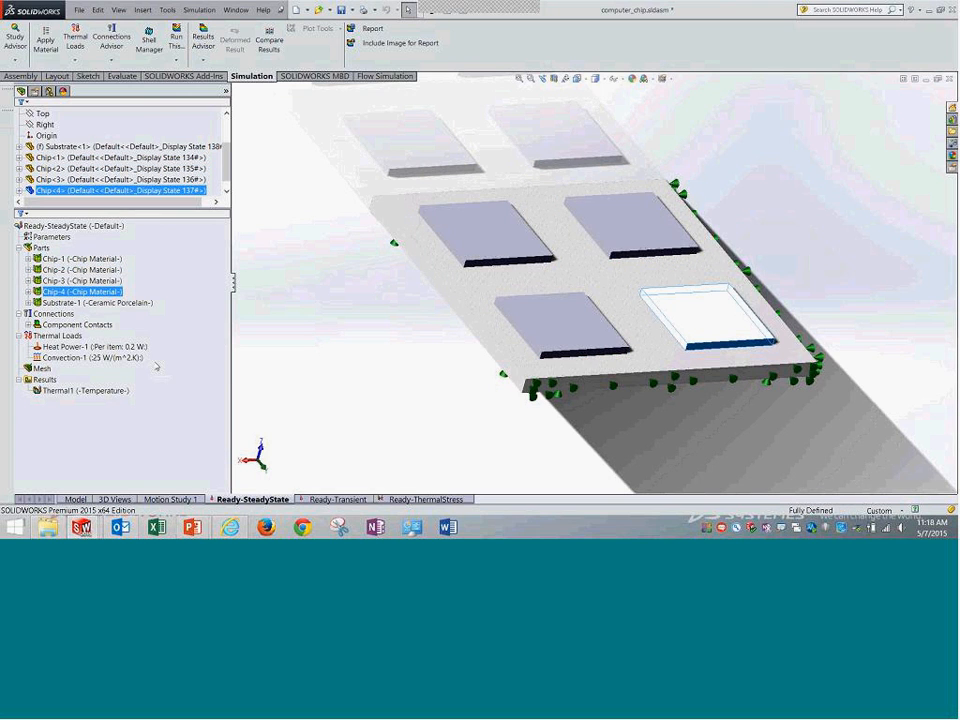
pyautogui.keyDown('ctrl'); pyautogui.click(124, 305); pyautogui.keyUp('ctrl')
pyautogui.click(124, 304)
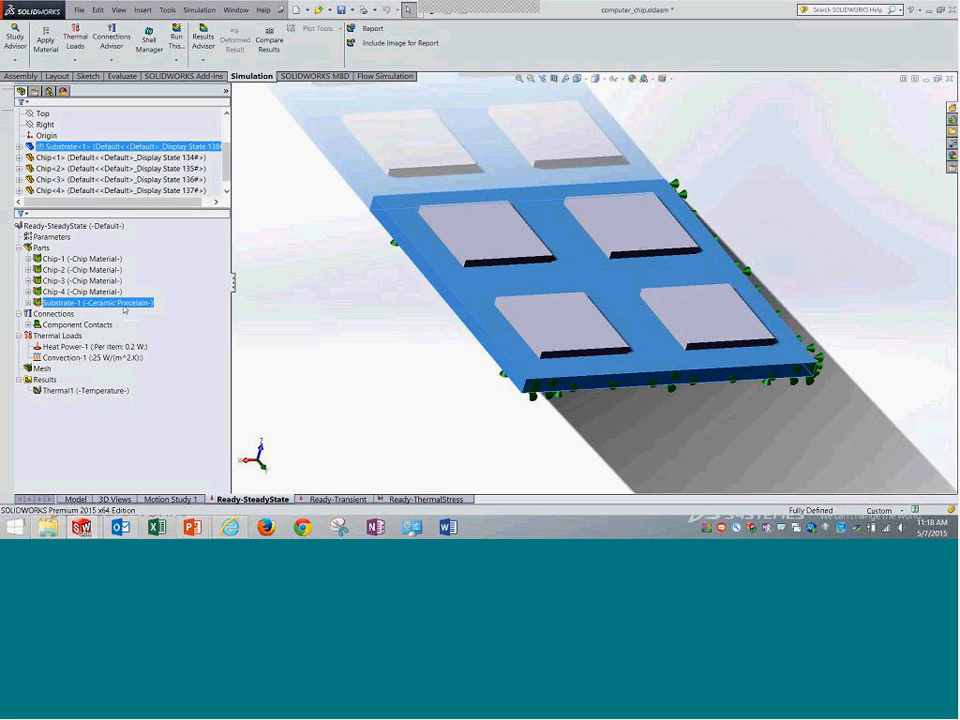
# View the Ceramic Porcelain material definition of Substrate-1 and close the material library.
pyautogui.rightClick(124, 309)
pyautogui.click(161, 311)
pyautogui.moveTo(167, 14); pyautogui.dragTo(584, 109)
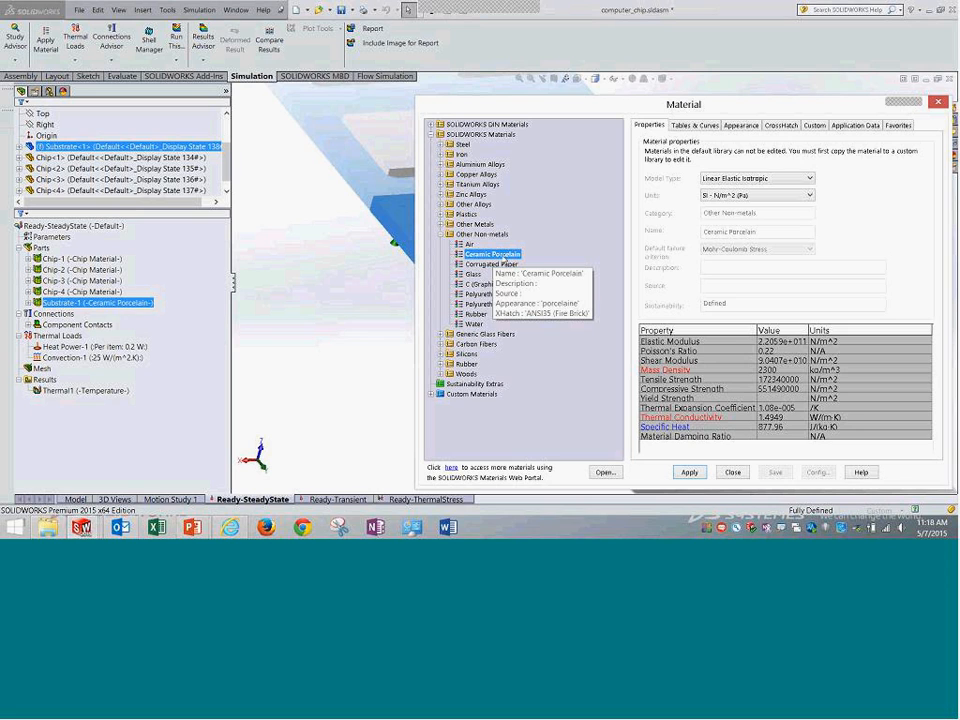
pyautogui.click(733, 472)
# Collapse the study's parts, expand the component contacts to check the global contact type, and collapse the connections.
pyautogui.click(241, 135)
pyautogui.moveTo(332, 186); pyautogui.dragTo(300, 140, button='middle')
pyautogui.click(22, 258)
pyautogui.click(40, 247)
pyautogui.click(18, 247)
pyautogui.click(75, 269)
pyautogui.click(28, 269)
pyautogui.click(53, 258)
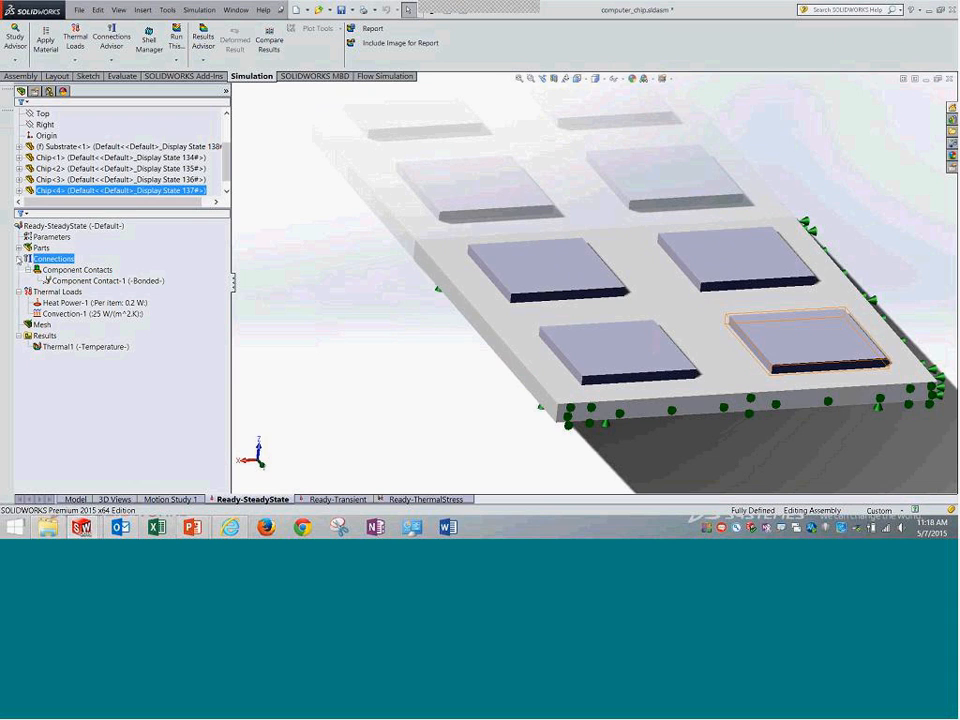
pyautogui.click(18, 258)
pyautogui.click(48, 267)
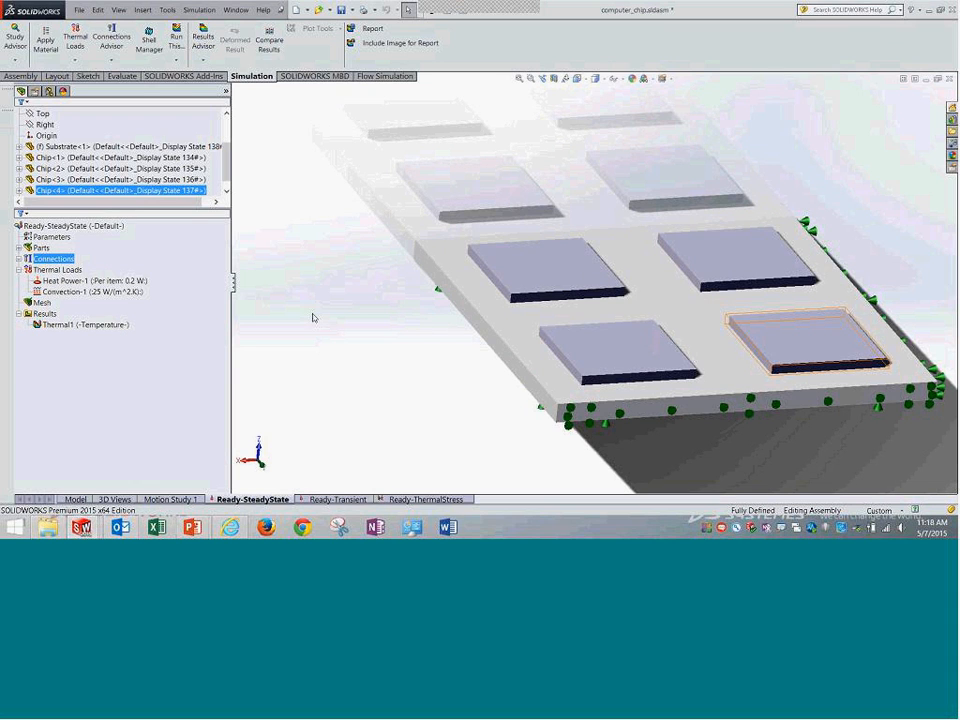
# Open the definition of Heat Power-1 and inspect Chip-1 in its selection and in the assembly tree.
pyautogui.click(360, 312)
pyautogui.moveTo(355, 297); pyautogui.dragTo(460, 350, button='middle')
pyautogui.rightClick(128, 283)
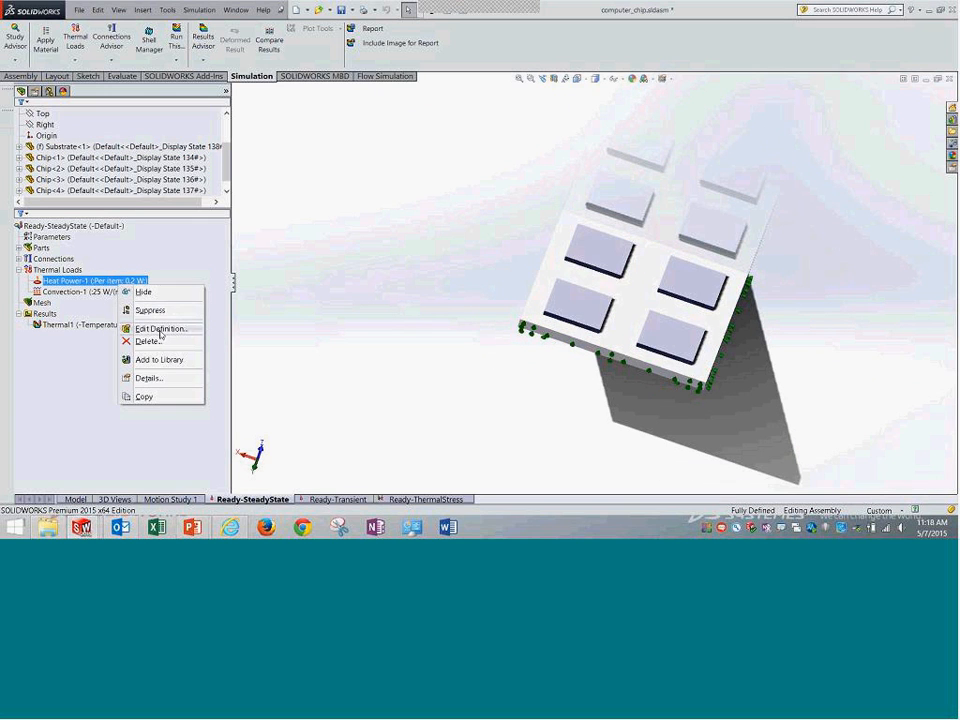
pyautogui.click(140, 328)
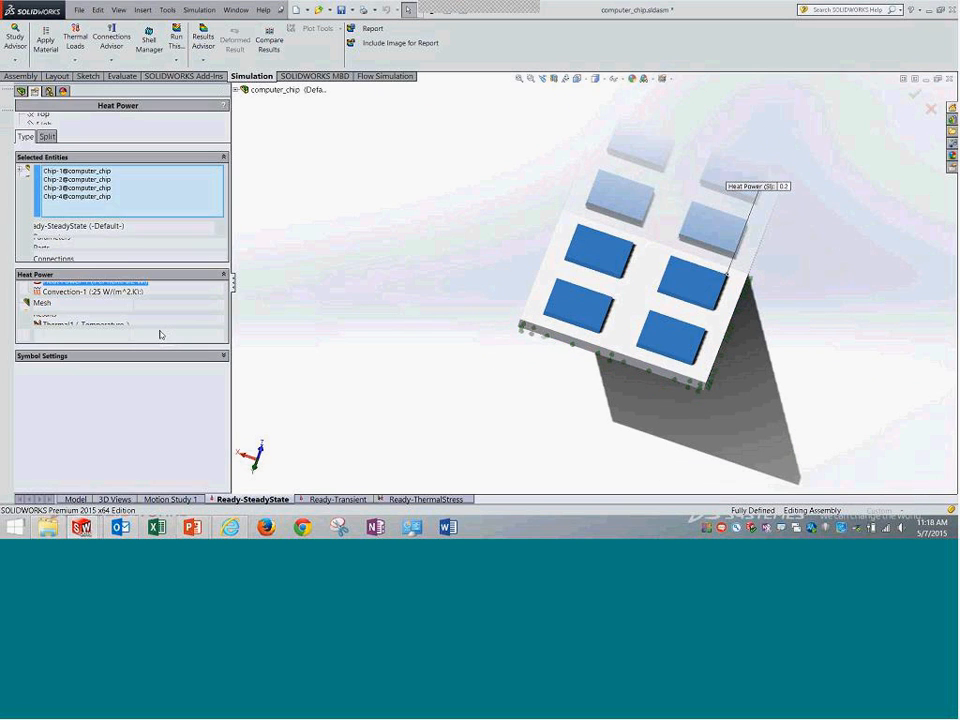
pyautogui.click(95, 173)
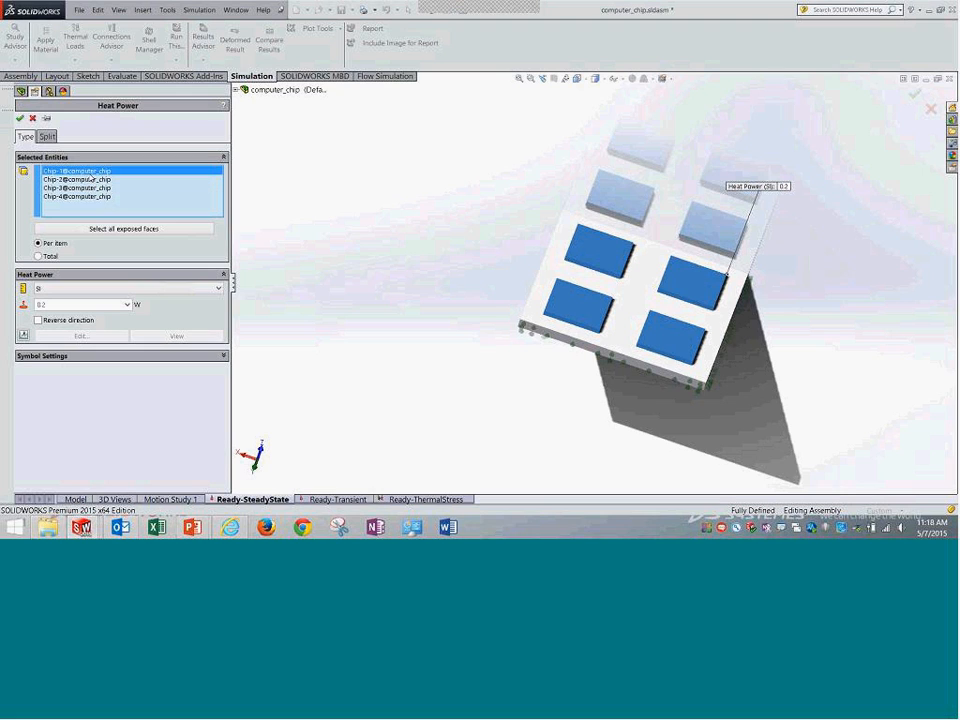
pyautogui.click(237, 89)
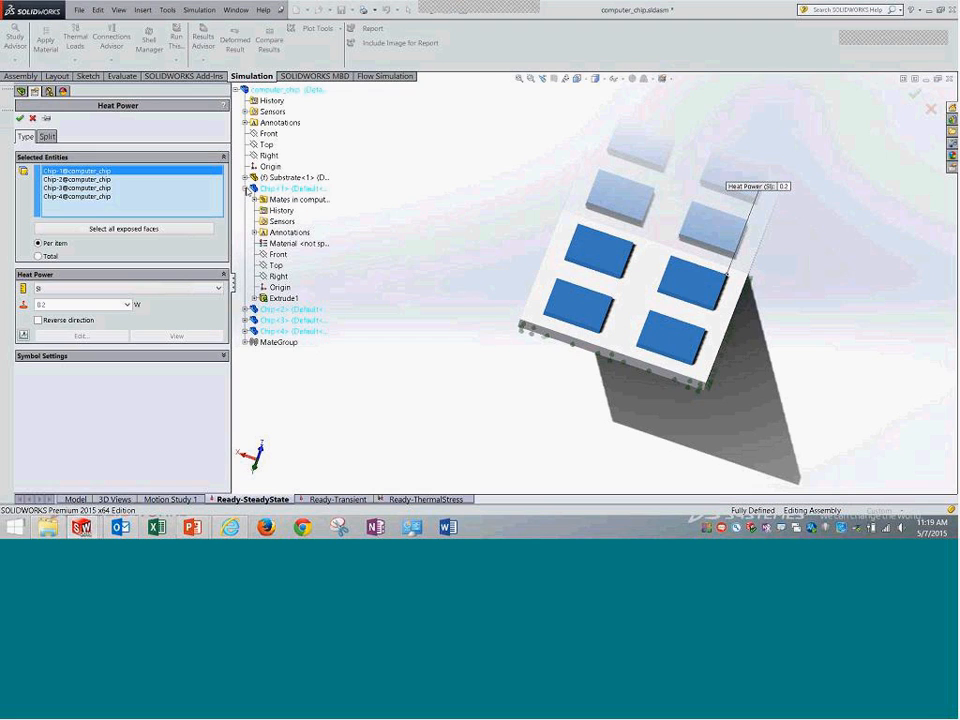
pyautogui.click(246, 189)
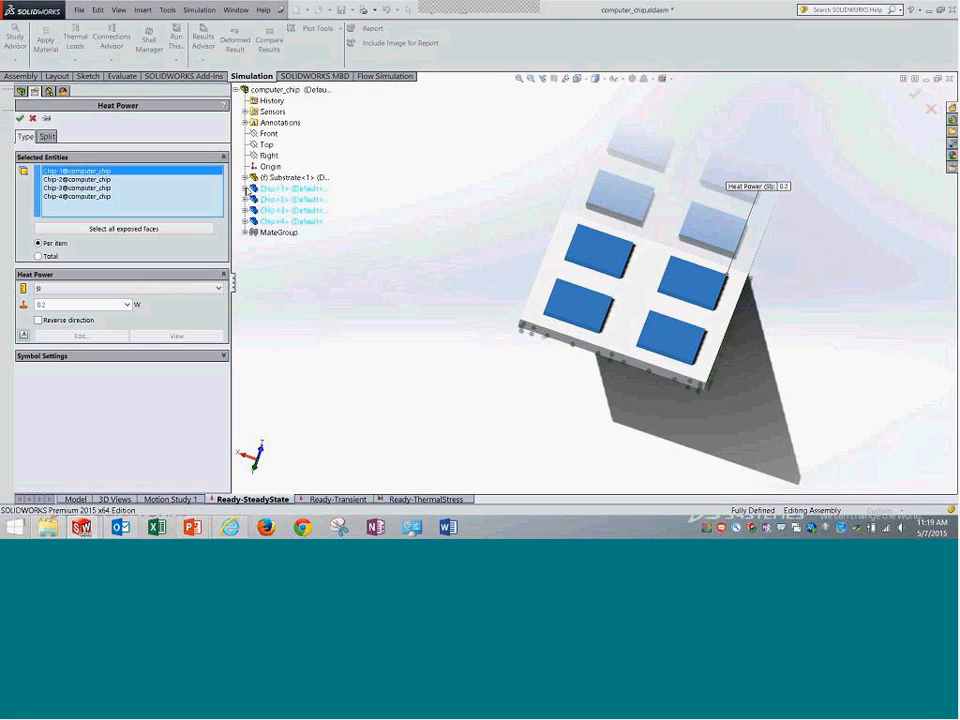
# Inspect Chip-2, Chip-3 and Chip-4, the power value and the symbol settings of the heat power load, and close it without changes.
pyautogui.click(100, 179)
pyautogui.click(110, 188)
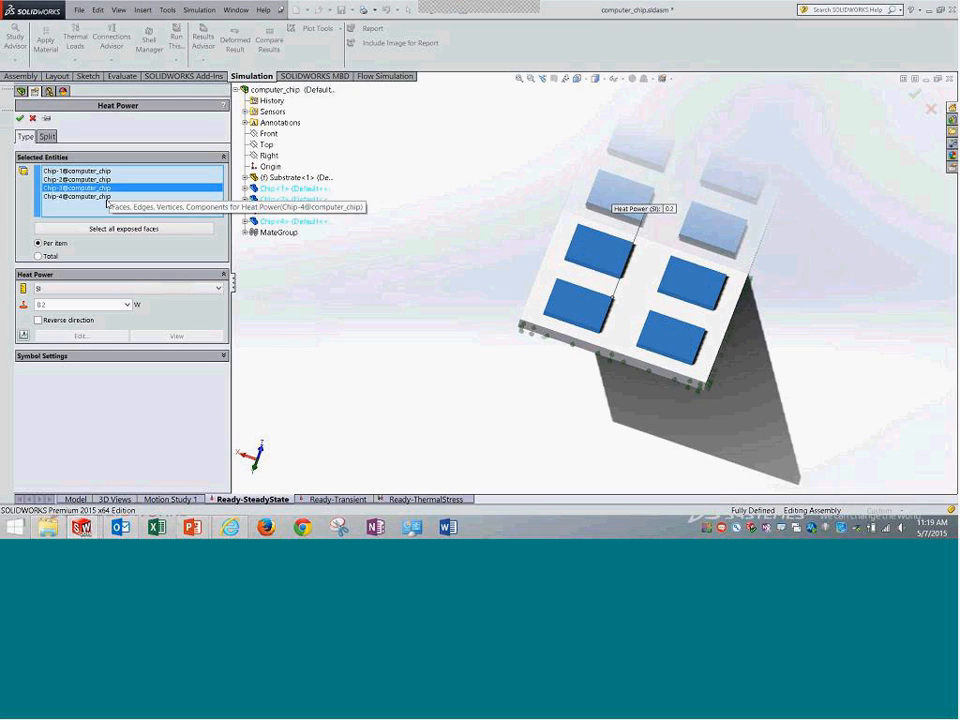
pyautogui.click(105, 197)
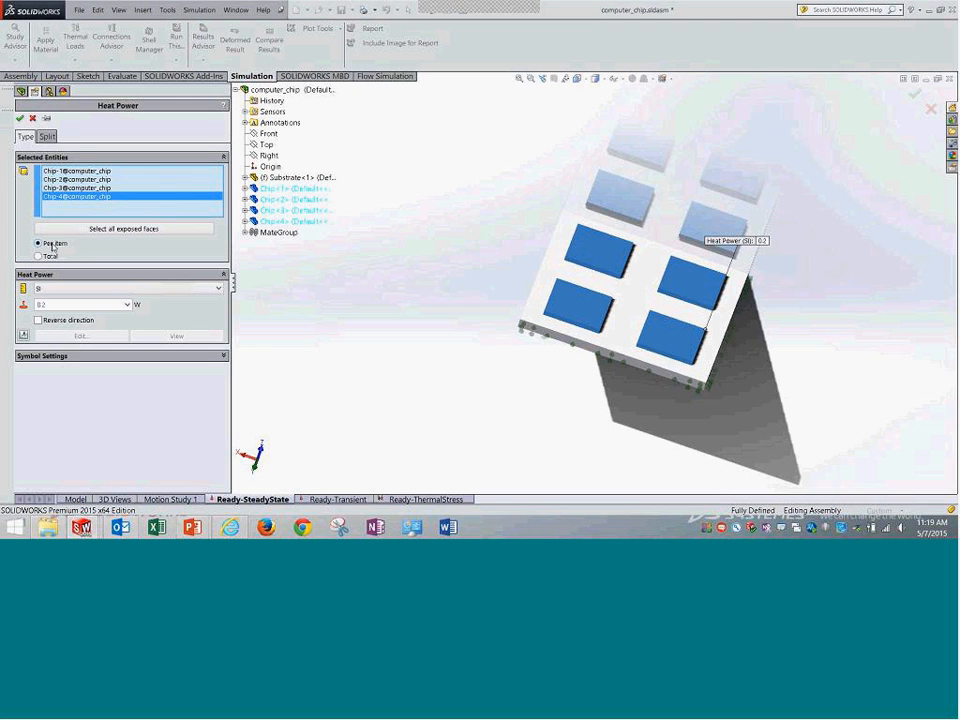
pyautogui.moveTo(456, 279); pyautogui.dragTo(454, 315, button='middle')
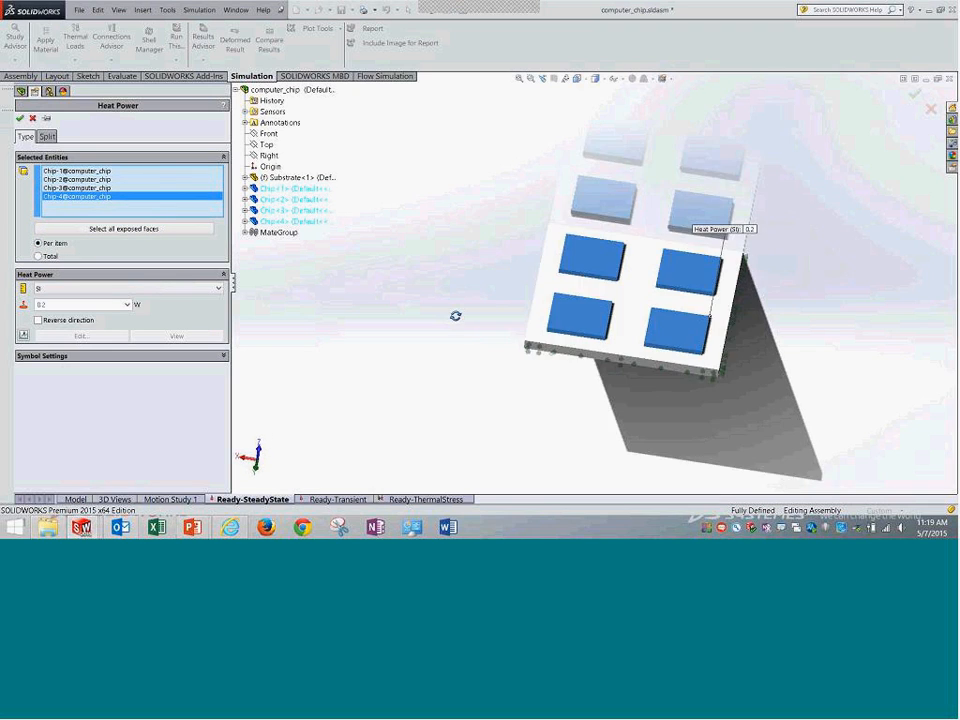
pyautogui.doubleClick(54, 304)
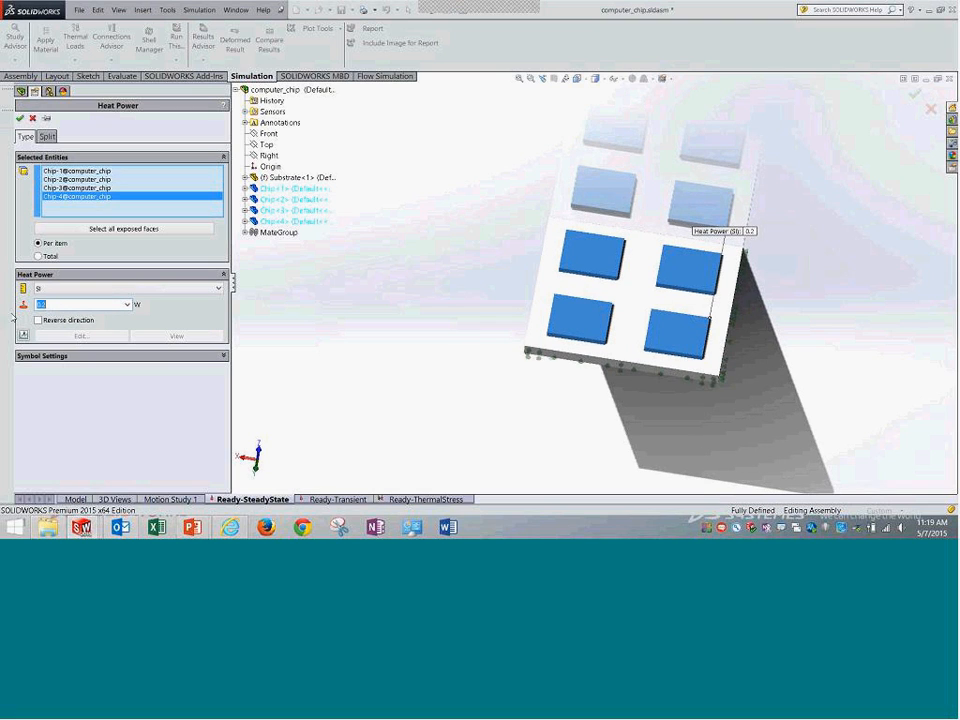
pyautogui.moveTo(413, 338); pyautogui.dragTo(455, 305, button='middle')
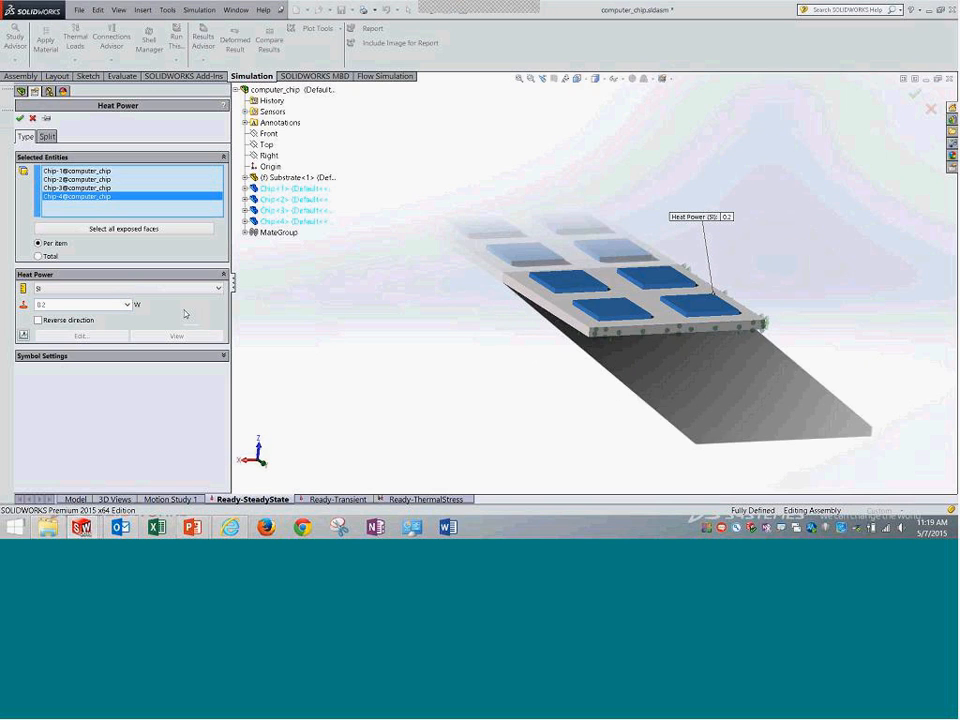
pyautogui.click(88, 357)
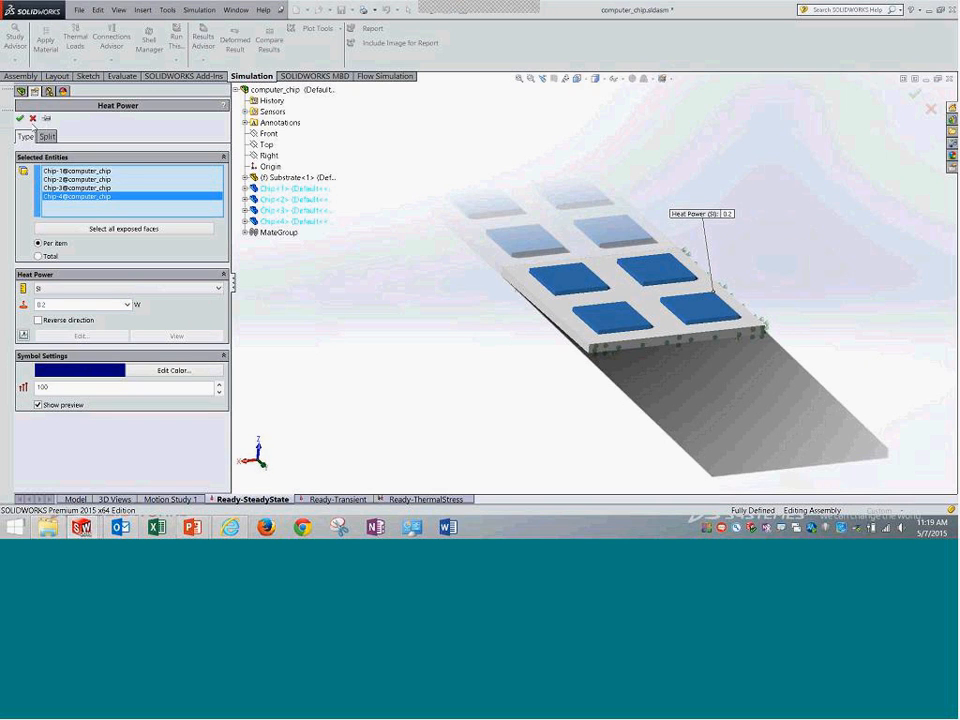
pyautogui.click(33, 121)
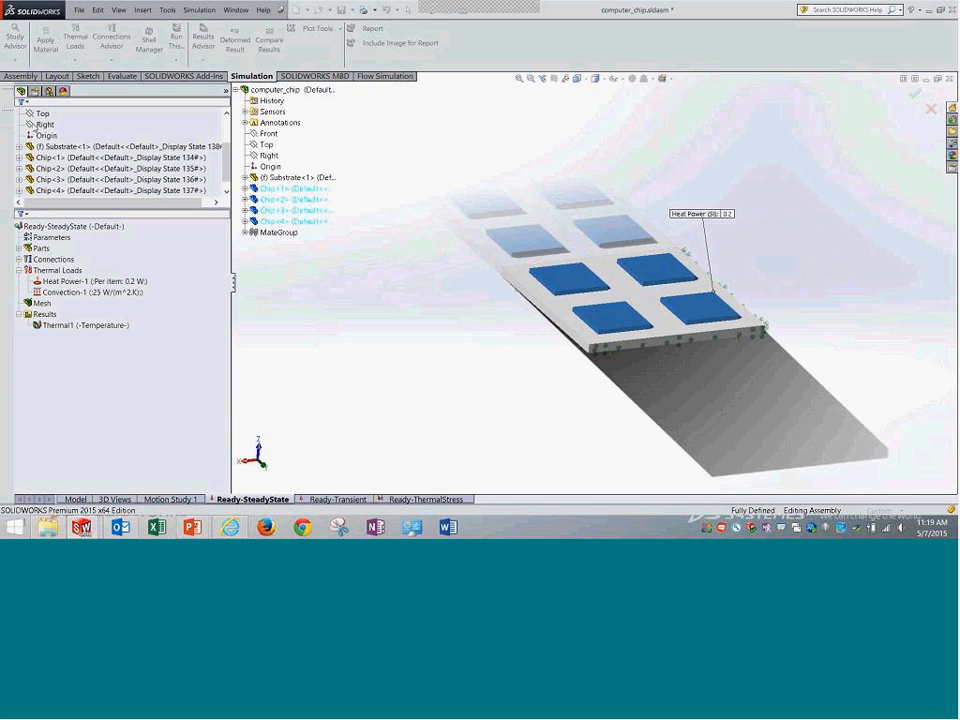
# Open the definition of Convection-1, examine its substrate faces, convection coefficient and bulk ambient temperature, and accept it.
pyautogui.click(126, 293)
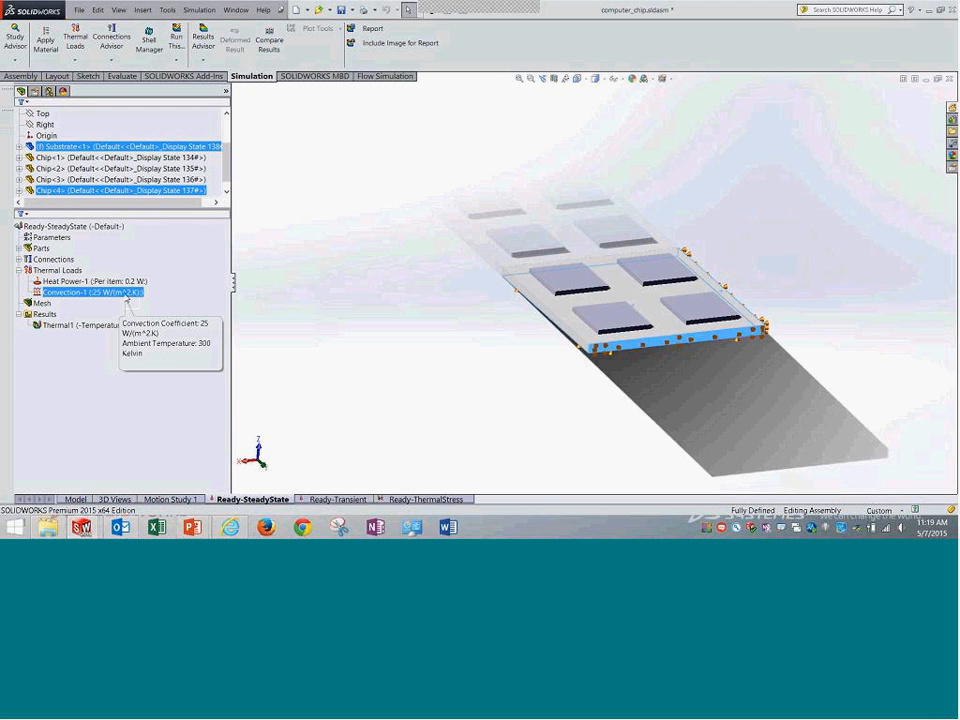
pyautogui.rightClick(126, 294)
pyautogui.click(160, 337)
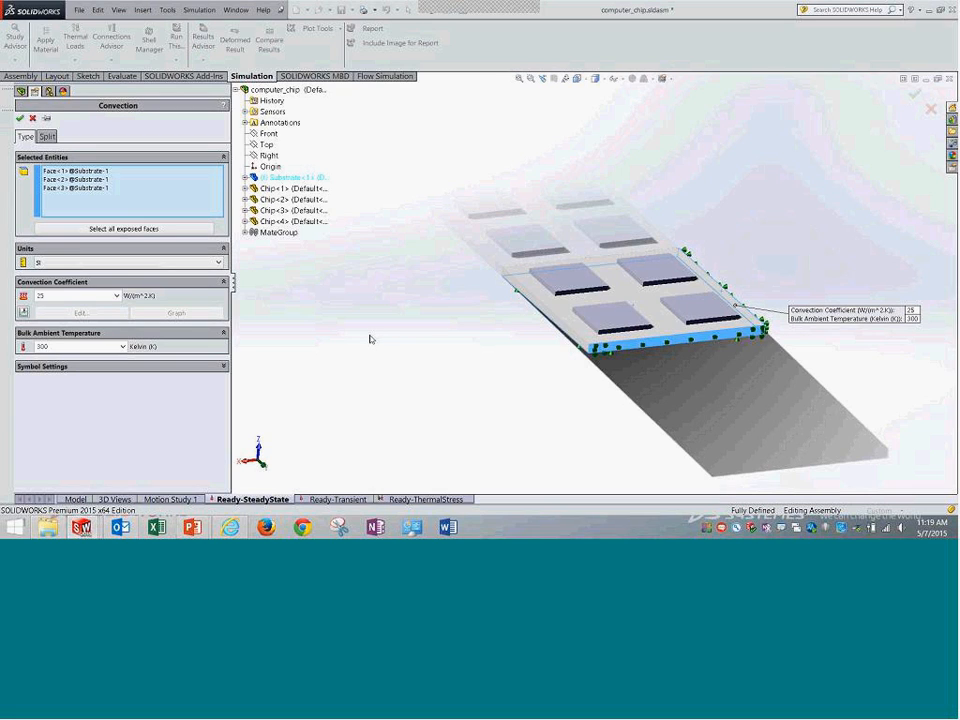
pyautogui.moveTo(494, 210); pyautogui.dragTo(714, 240, button='middle')
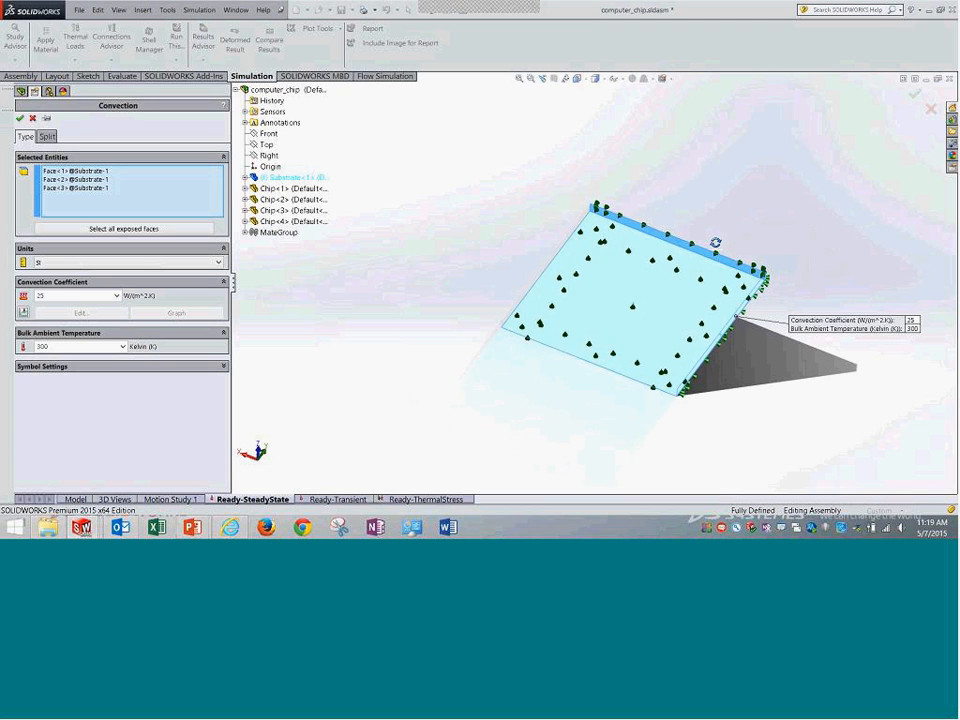
pyautogui.click(125, 172)
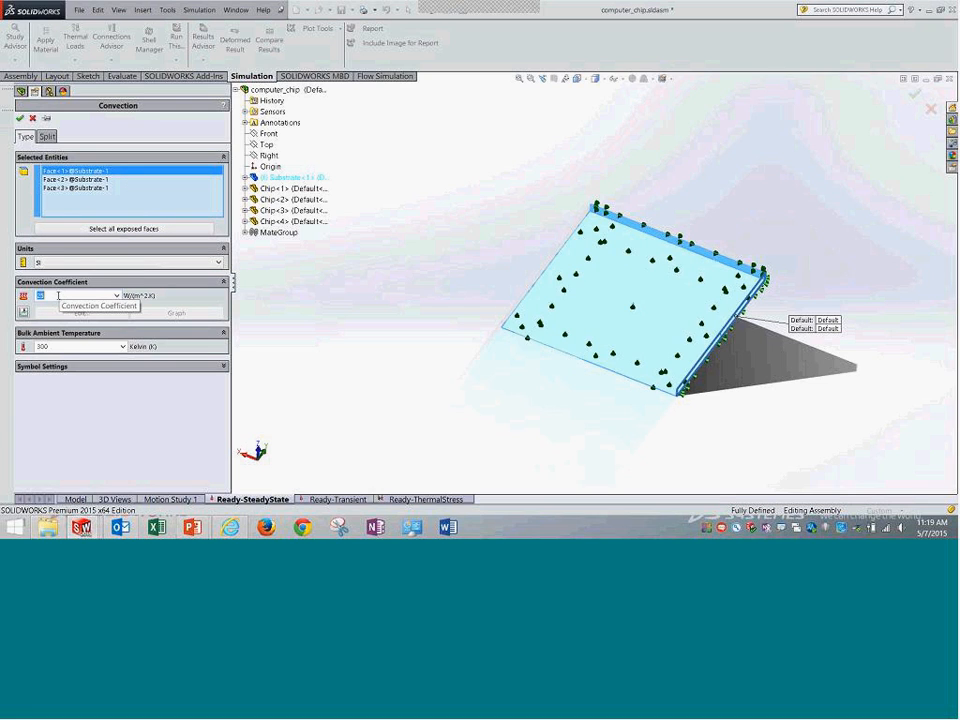
pyautogui.doubleClick(60, 296)
pyautogui.moveTo(485, 185); pyautogui.dragTo(105, 383, button='middle')
pyautogui.doubleClick(62, 349)
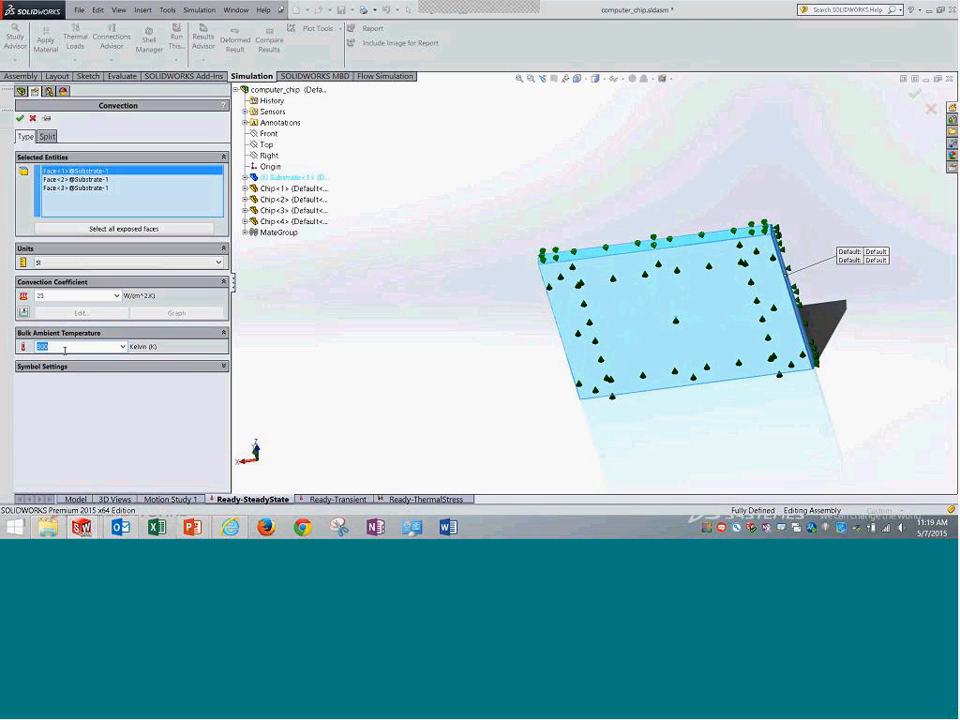
pyautogui.moveTo(544, 180); pyautogui.dragTo(480, 380, button='middle')
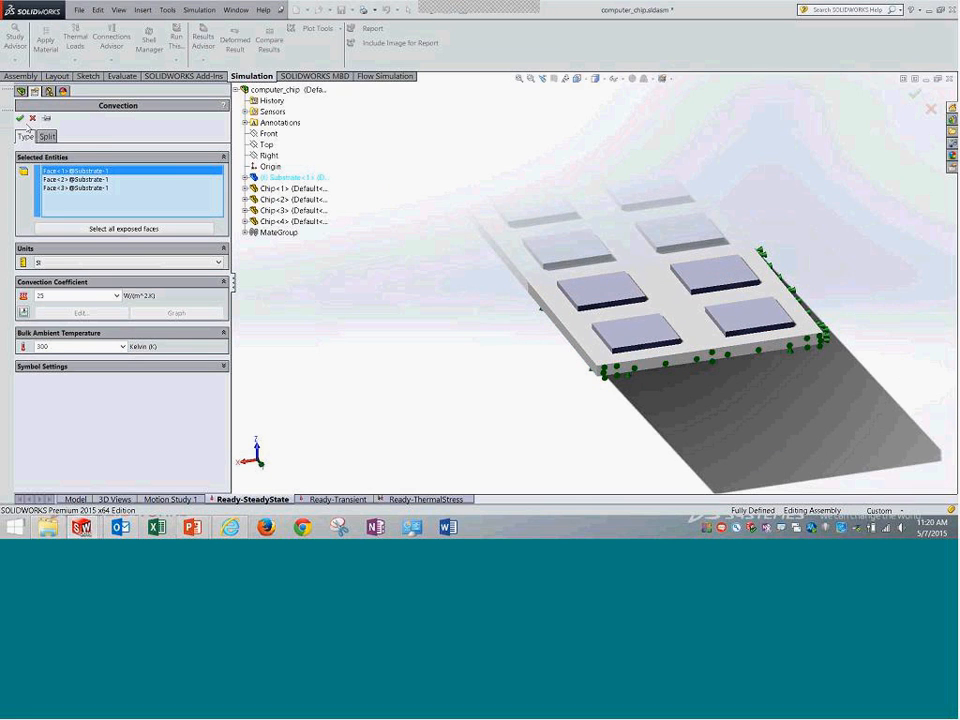
pyautogui.click(20, 118)
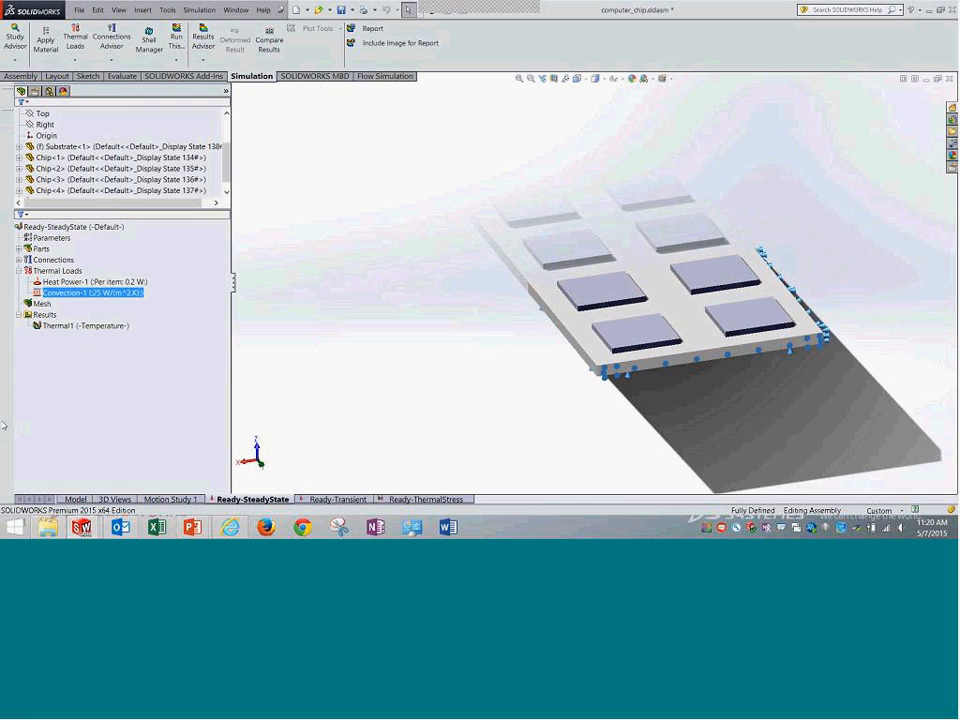
# Fit the model to the window and display the Thermal1 temperature plot of the Ready-SteadyState study.
pyautogui.click(465, 305)
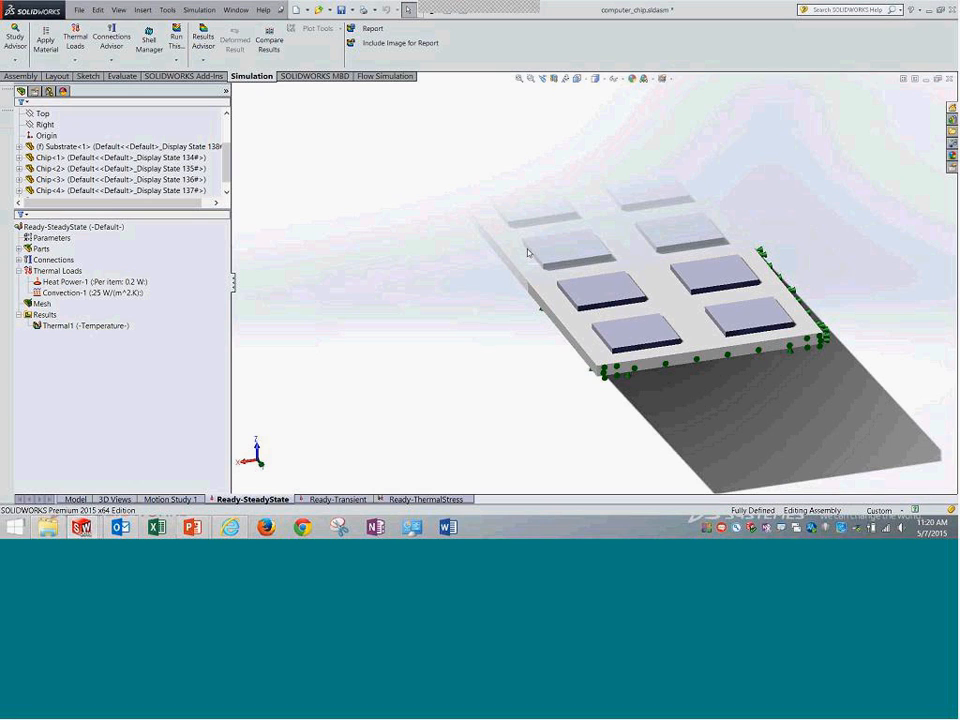
pyautogui.click(518, 79)
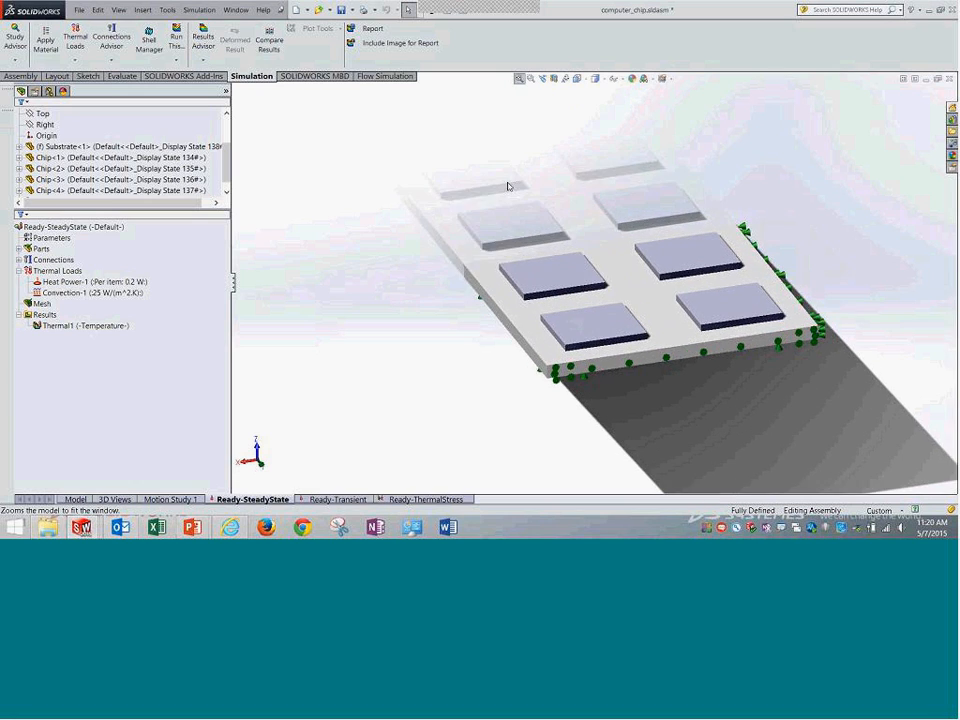
pyautogui.moveTo(474, 195); pyautogui.dragTo(75, 339, button='middle')
pyautogui.click(68, 327)
pyautogui.doubleClick(68, 327)
pyautogui.moveTo(536, 405); pyautogui.dragTo(623, 317, button='middle')
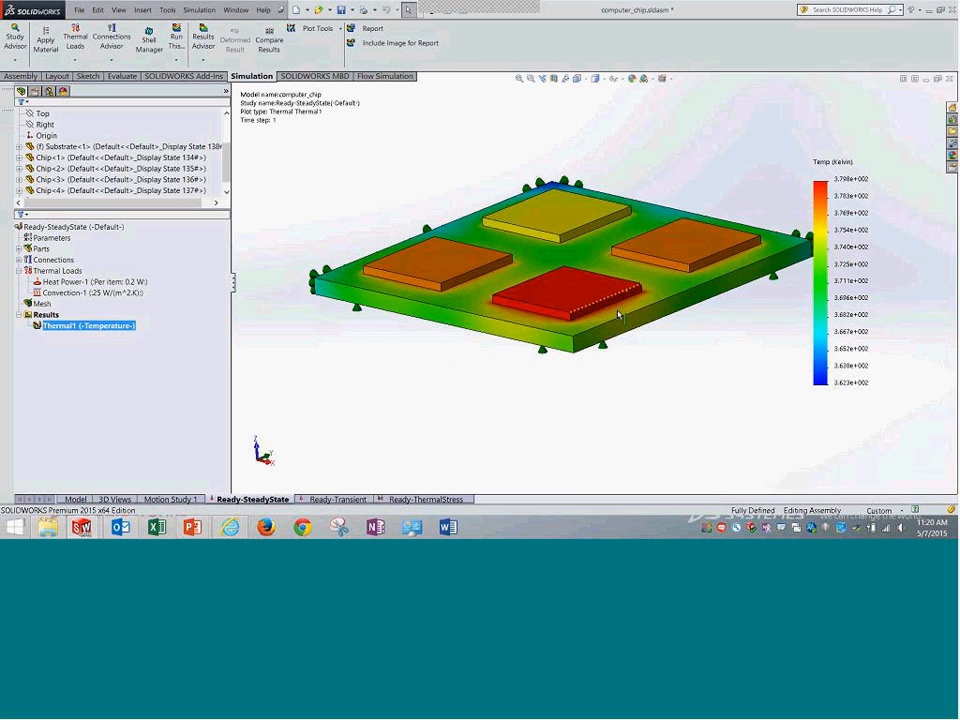
# Examine the steady-state temperature distribution across the substrate and chips from several angles, highlighting Chip-4.
pyautogui.moveTo(543, 284); pyautogui.dragTo(510, 390, button='middle')
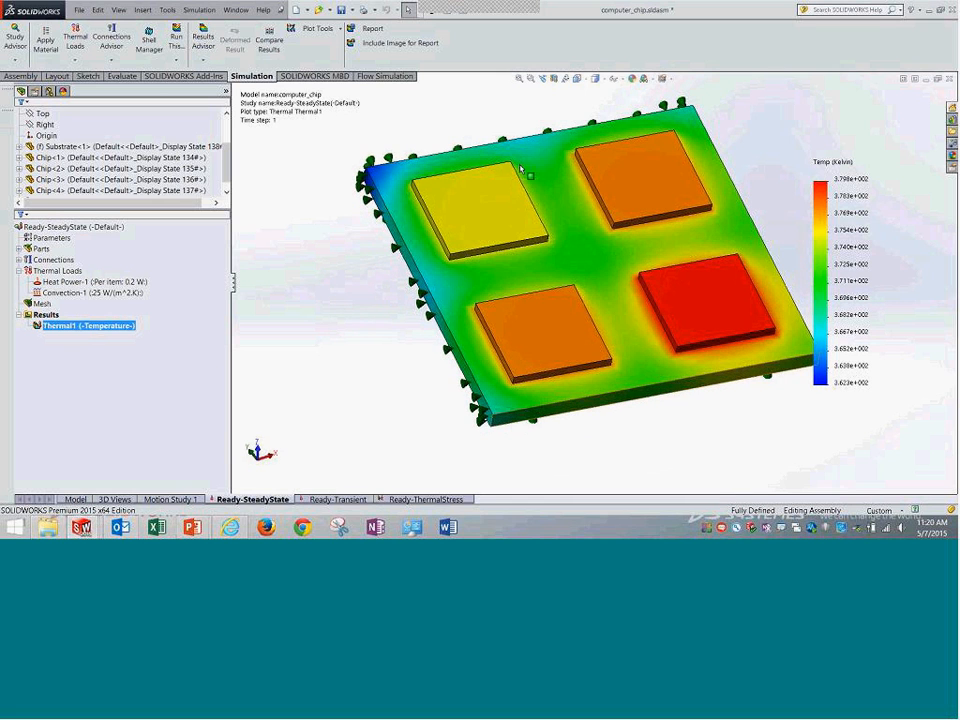
pyautogui.click(481, 190)
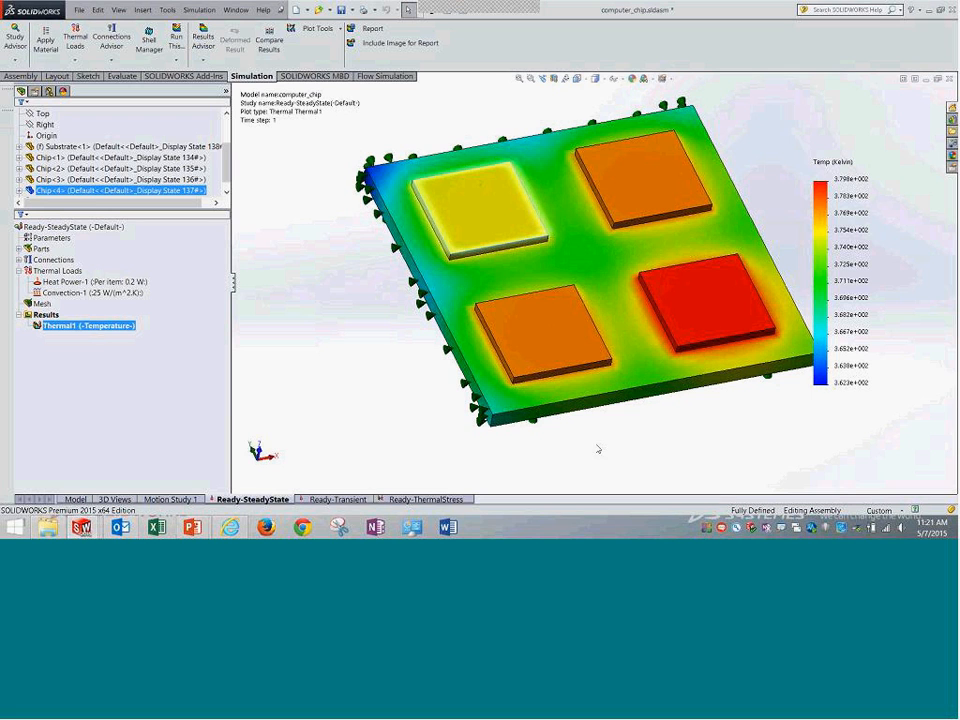
pyautogui.moveTo(595, 452); pyautogui.dragTo(531, 425, button='middle')
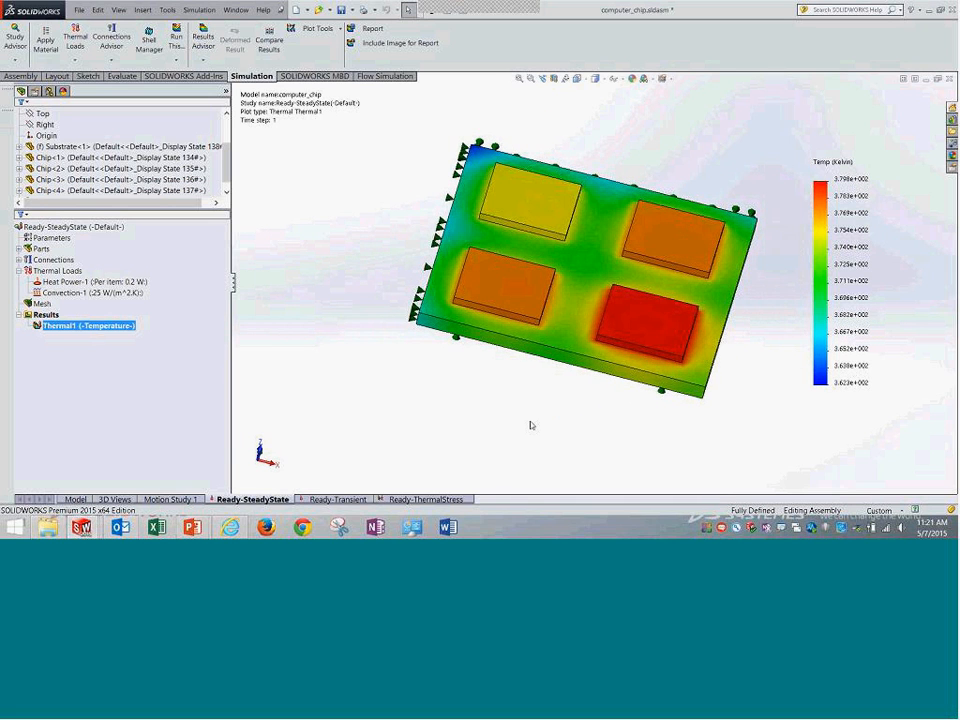
pyautogui.click(519, 78)
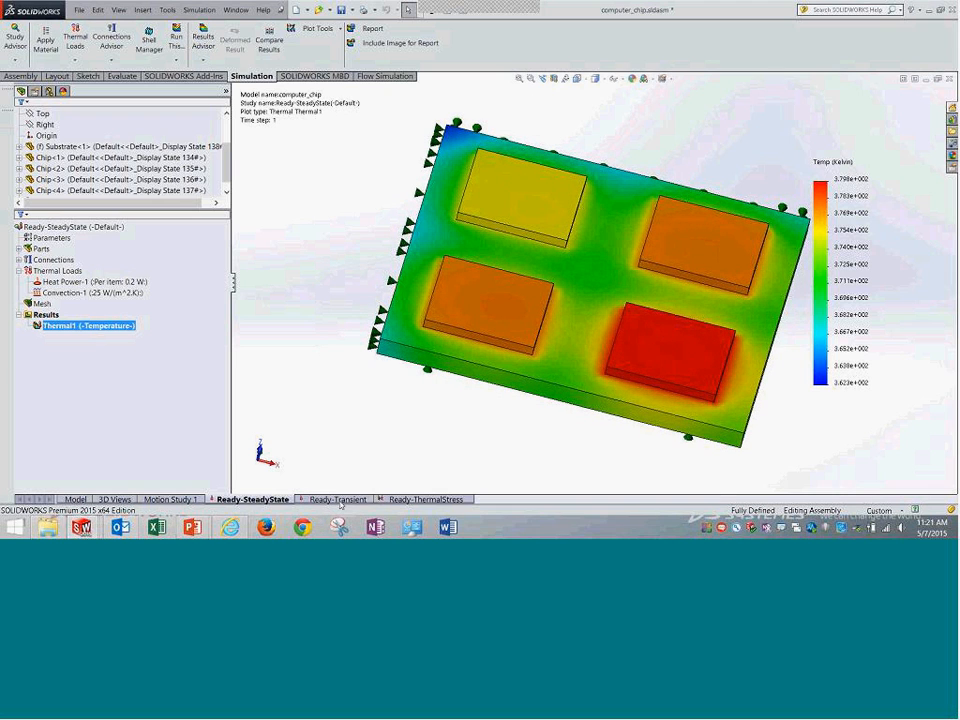
# Switch to the Ready-Transient study and open its thermal study properties.
pyautogui.click(340, 500)
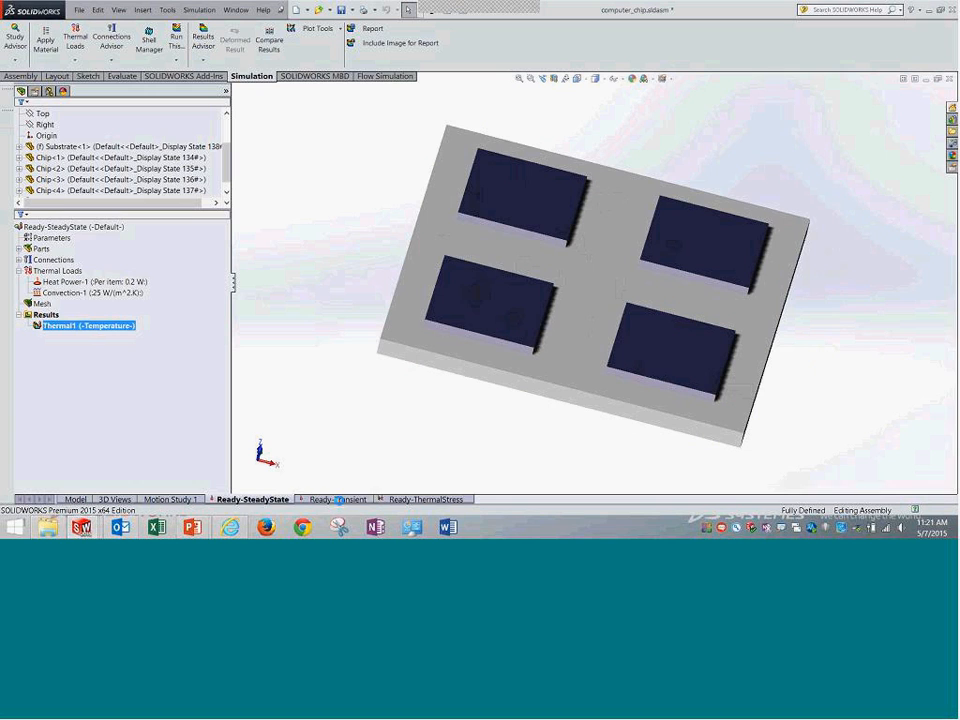
pyautogui.click(70, 227)
pyautogui.rightClick(70, 227)
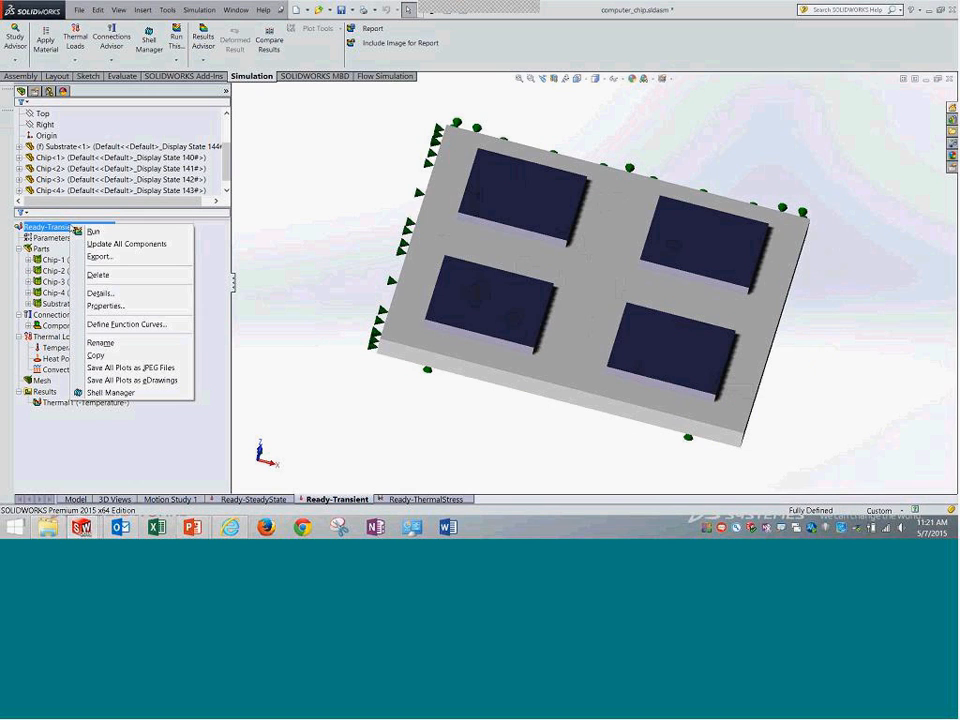
pyautogui.click(106, 306)
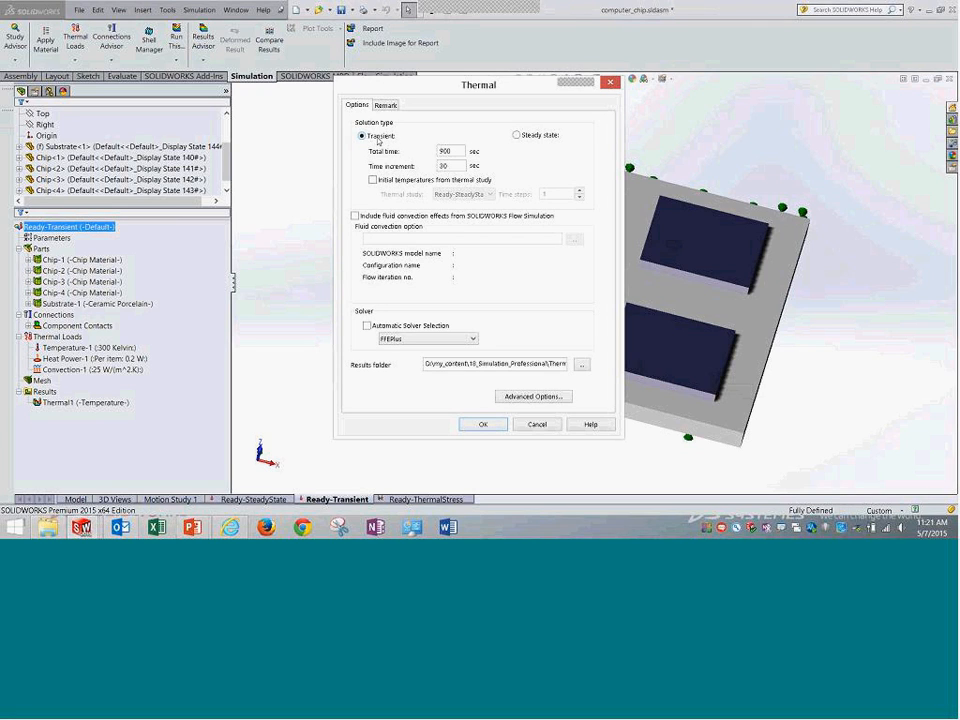
# Review the transient total time, enter a time increment of 30 sec and accept the study properties.
pyautogui.moveTo(450, 151); pyautogui.dragTo(430, 156)
pyautogui.moveTo(453, 165); pyautogui.dragTo(415, 169)
pyautogui.moveTo(350, 81); pyautogui.dragTo(211, 44)
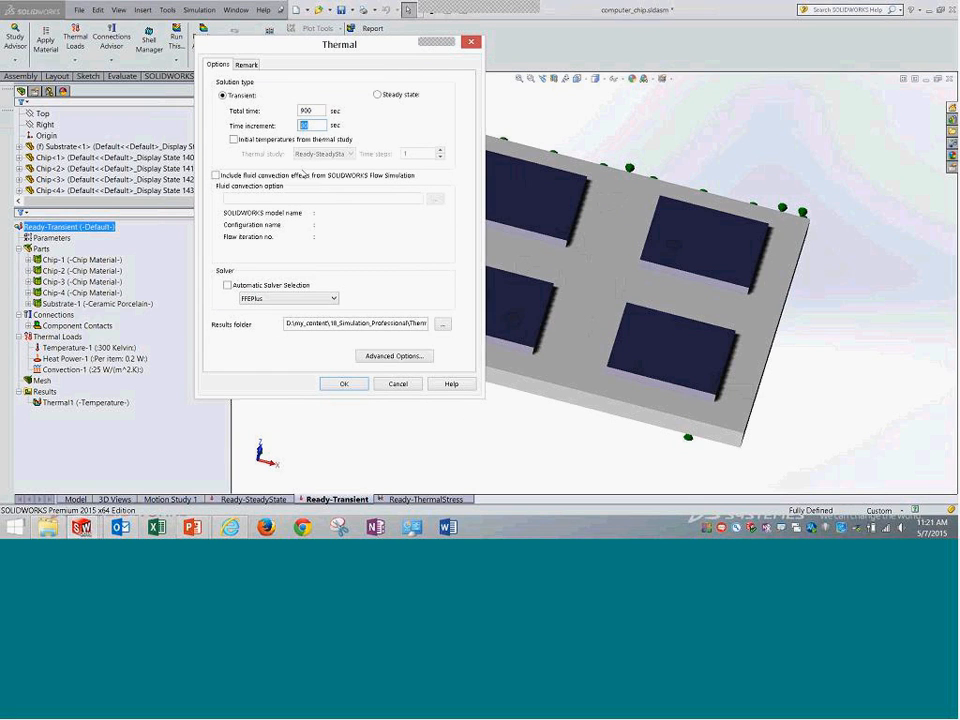
pyautogui.write('30')
pyautogui.click(339, 384)
# Collapse the parts and connections of the Ready-Transient study.
pyautogui.click(40, 248)
pyautogui.click(19, 248)
pyautogui.click(19, 259)
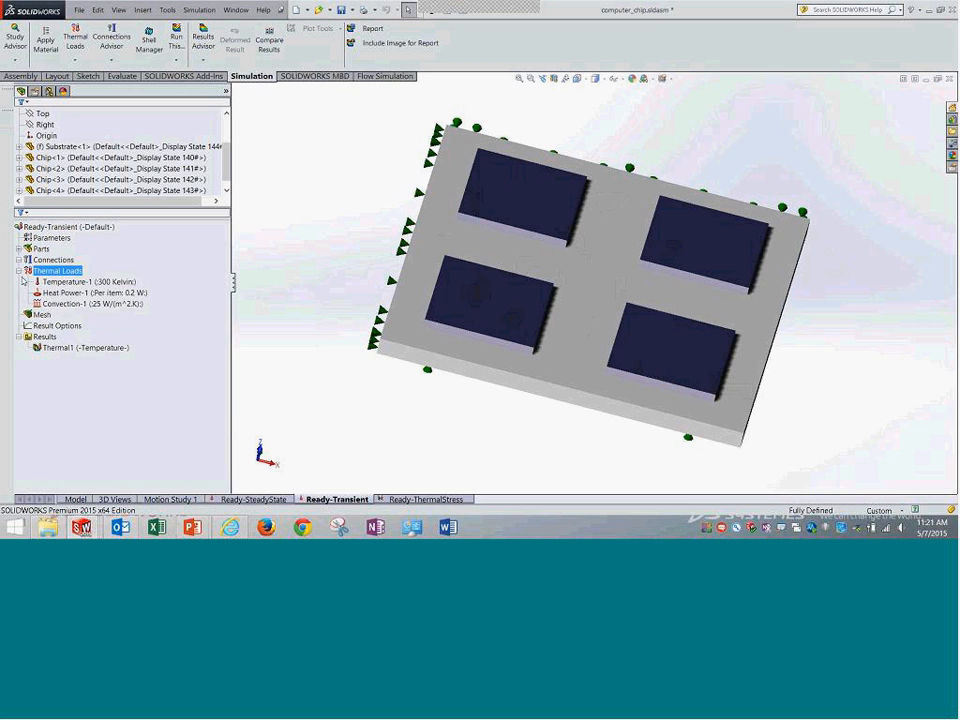
# Open the definition of Temperature-1 to review its initial temperature on all components, cancel it, and collapse the thermal loads.
pyautogui.click(85, 282)
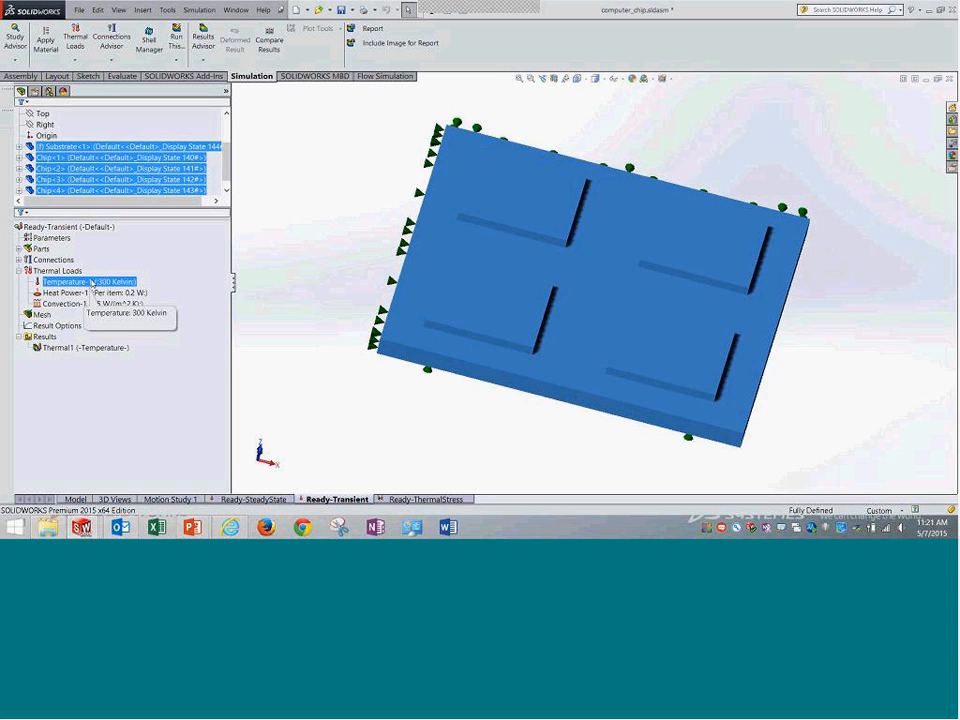
pyautogui.rightClick(90, 282)
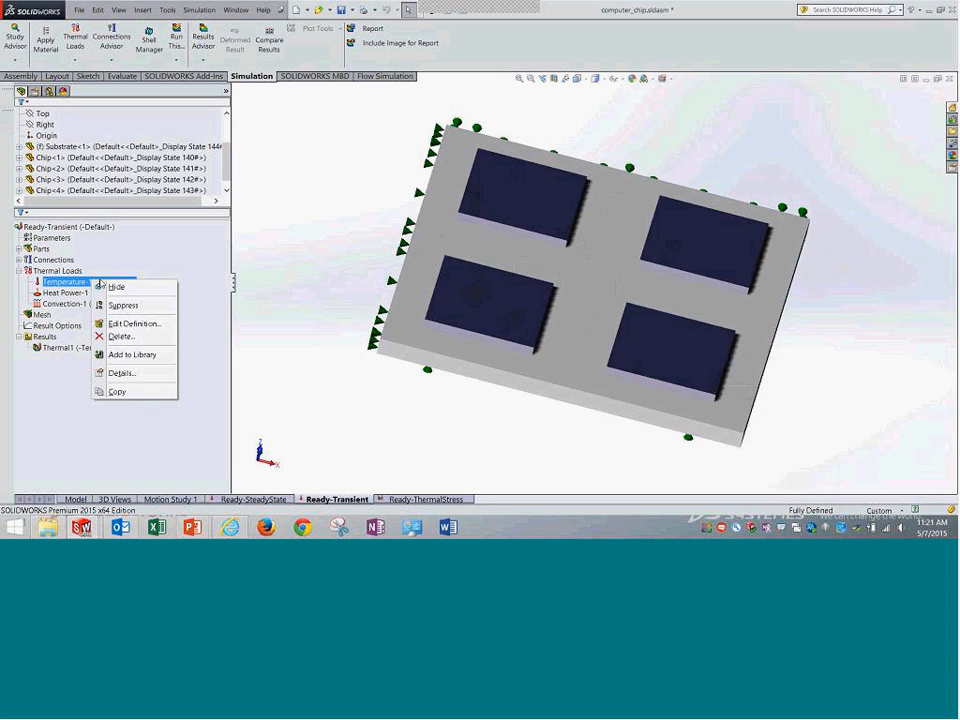
pyautogui.click(130, 324)
pyautogui.moveTo(354, 319); pyautogui.dragTo(420, 200, button='middle')
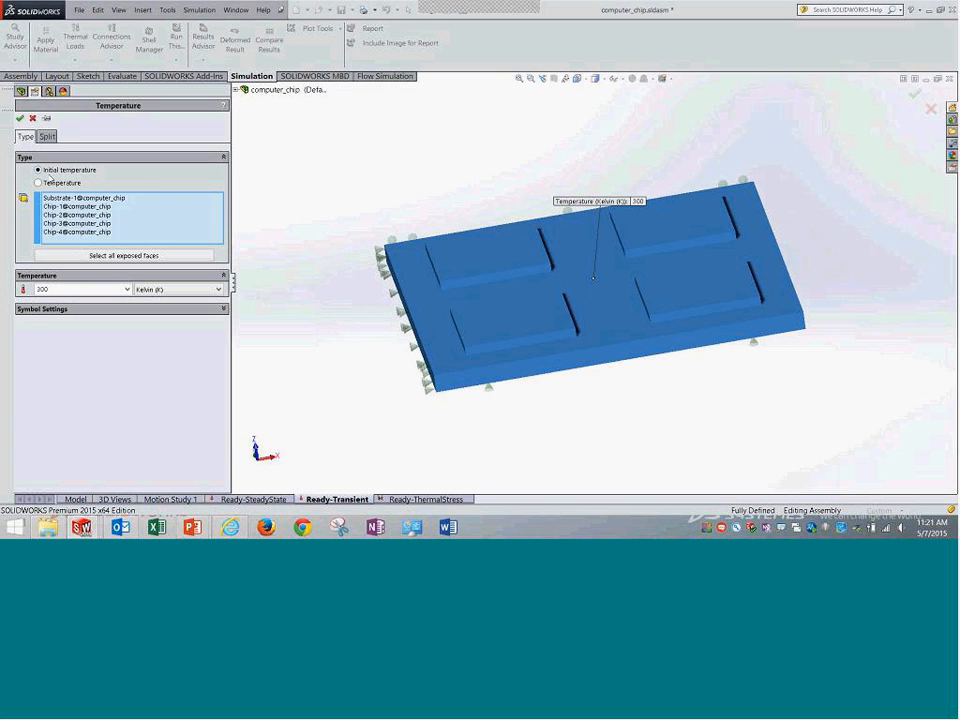
pyautogui.press('Escape')
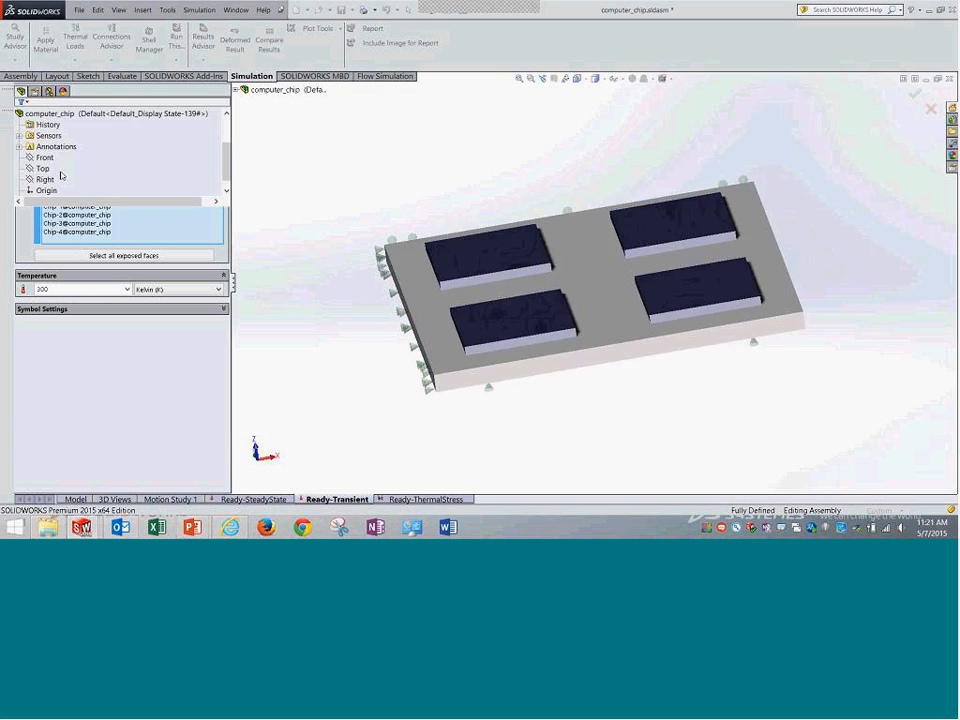
pyautogui.click(59, 295)
pyautogui.click(18, 269)
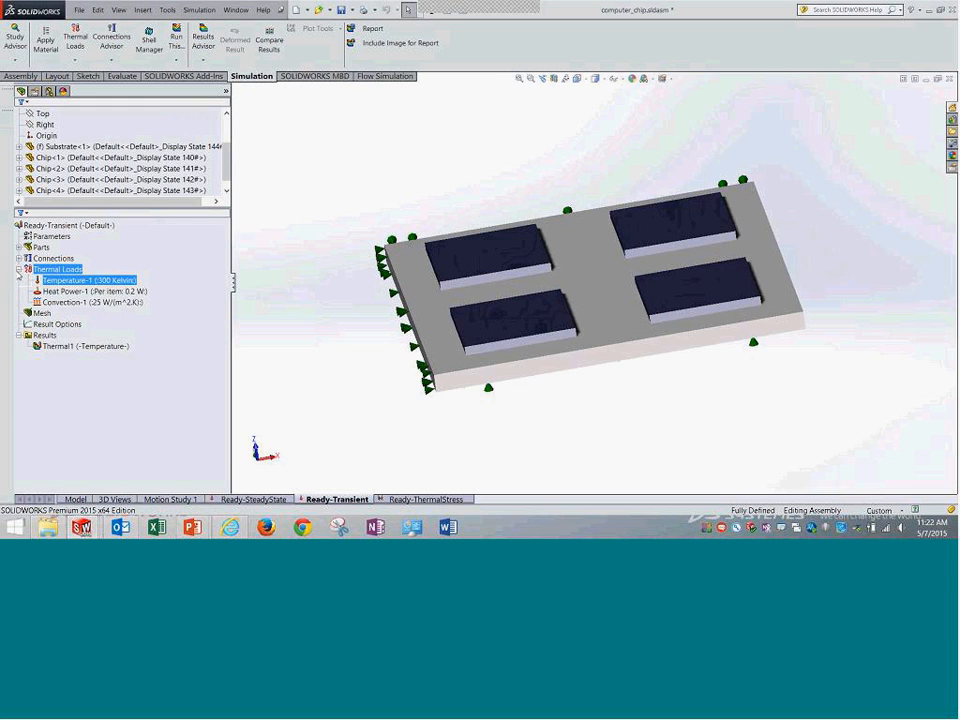
# Display the Thermal1 temperature plot of the Ready-Transient study and examine the temperature distribution.
pyautogui.click(78, 316)
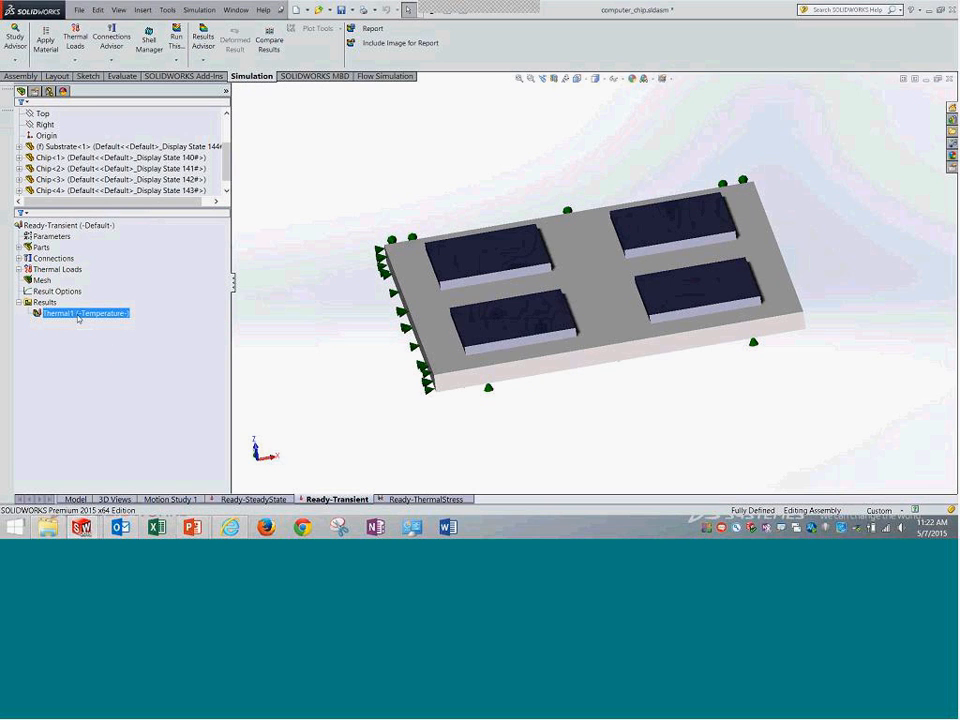
pyautogui.doubleClick(78, 314)
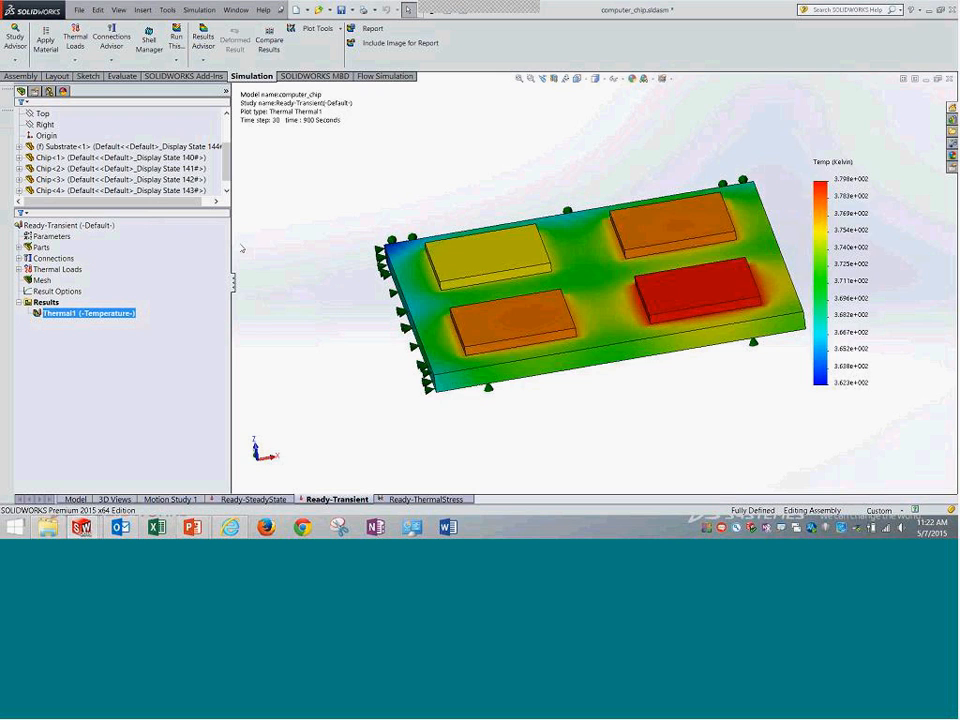
pyautogui.moveTo(296, 170); pyautogui.dragTo(345, 316, button='middle')
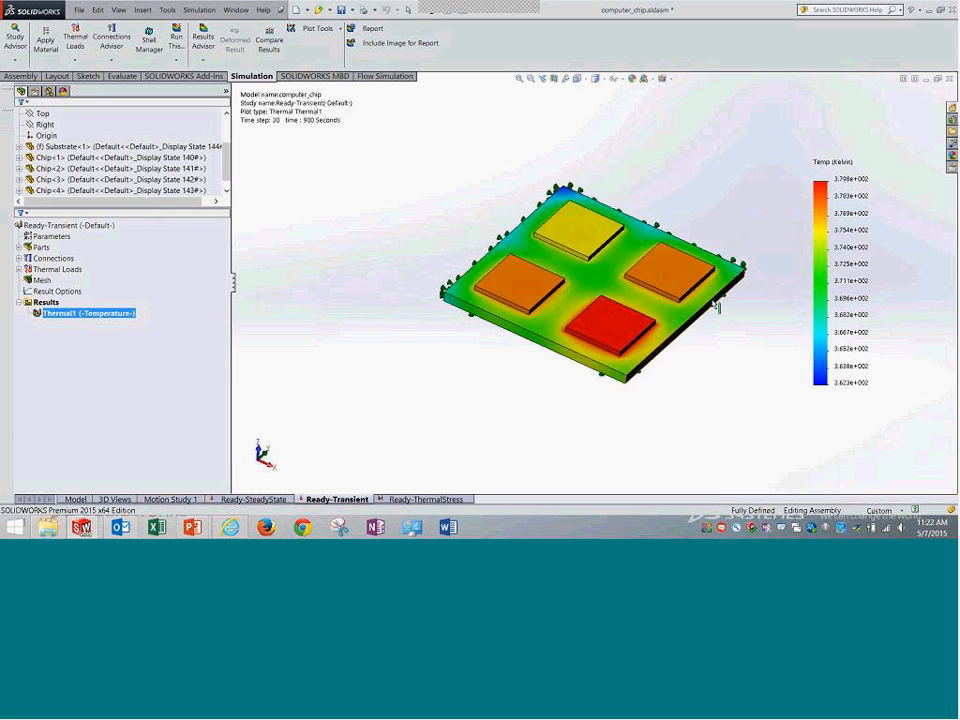
pyautogui.scroll(-2, 716, 306)
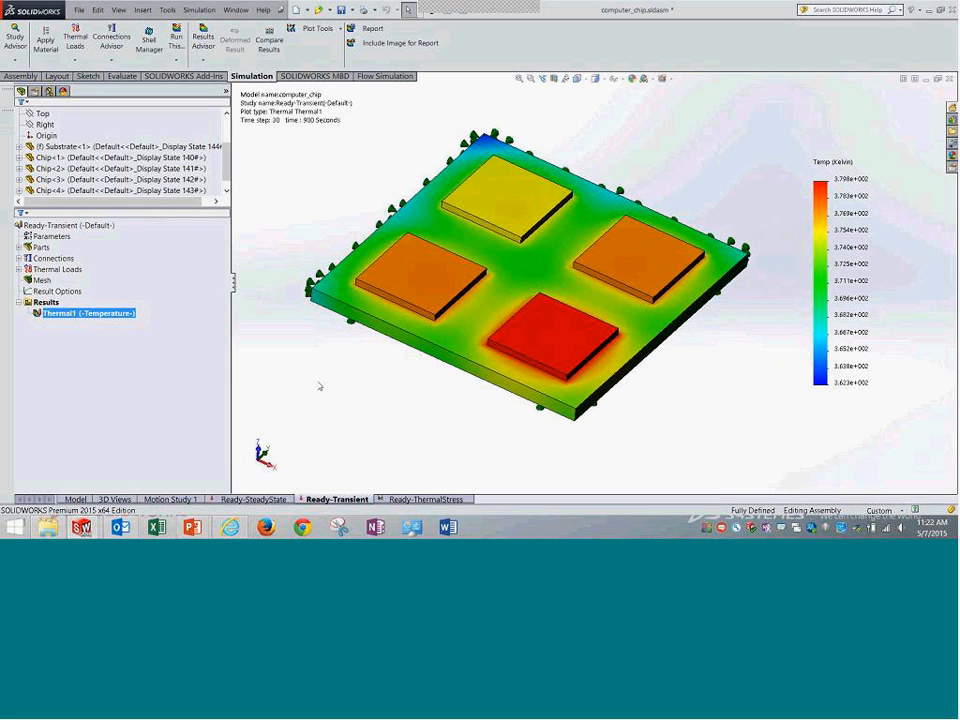
# Probe the Thermal1 plot from sensors, display callouts for nodes 4465, 3345, 3378, 1131 and 1164, and move the two Chip-2 callouts off the hot chip.
pyautogui.rightClick(56, 316)
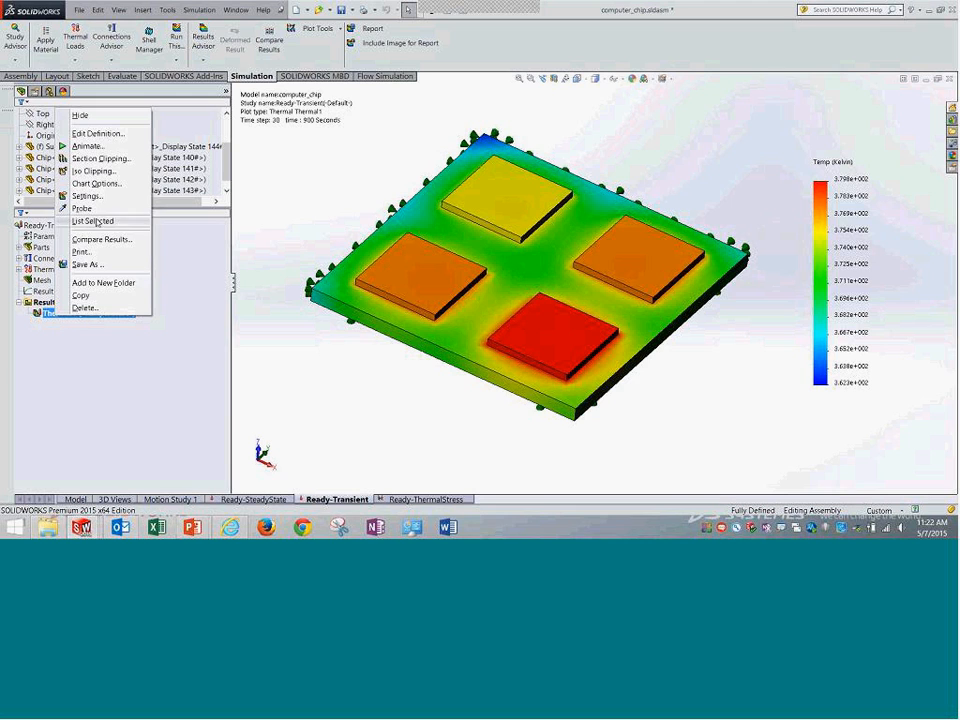
pyautogui.click(82, 208)
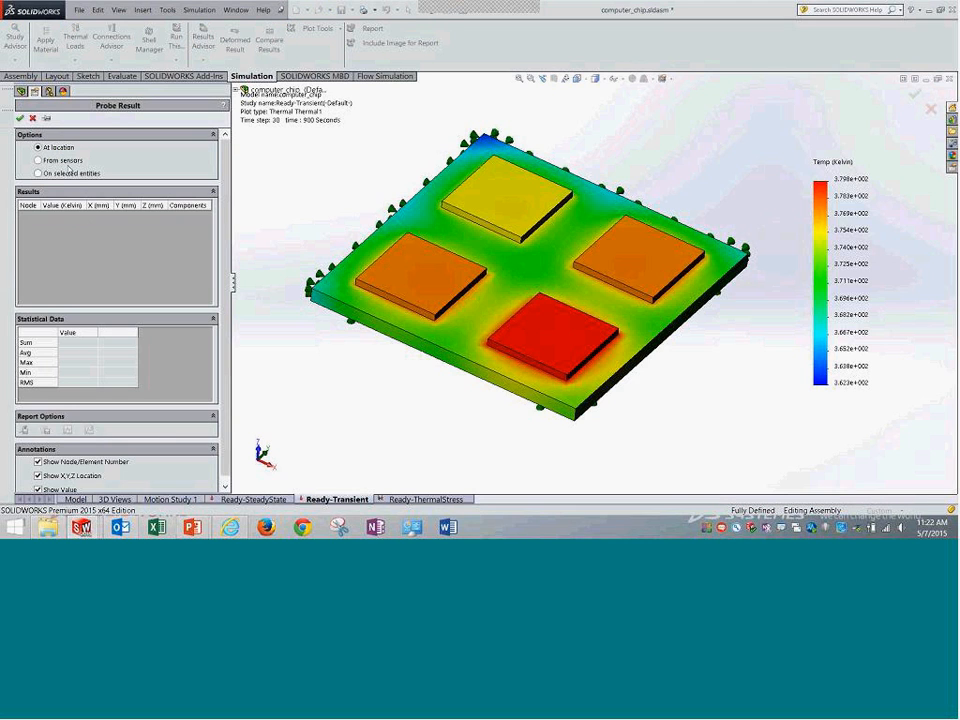
pyautogui.click(40, 160)
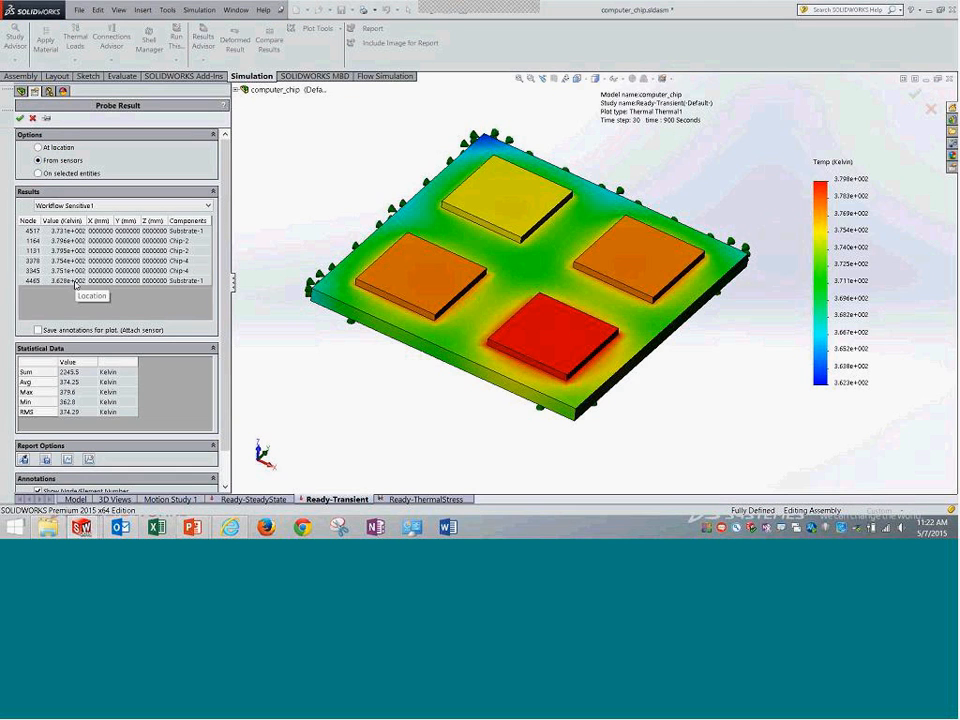
pyautogui.click(77, 281)
pyautogui.click(75, 271)
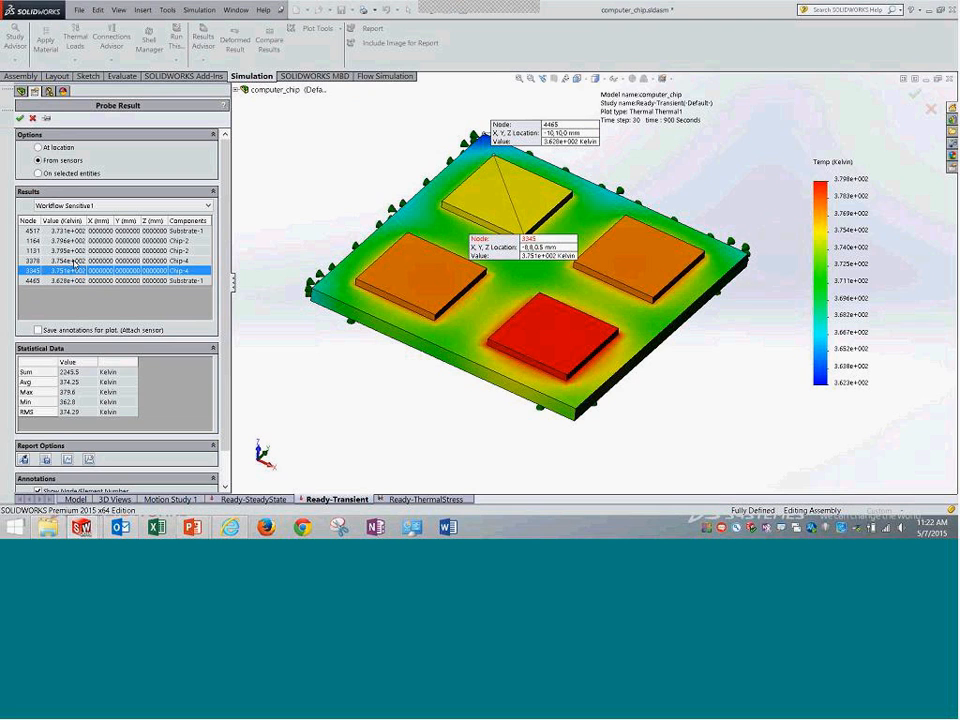
pyautogui.click(75, 260)
pyautogui.click(75, 250)
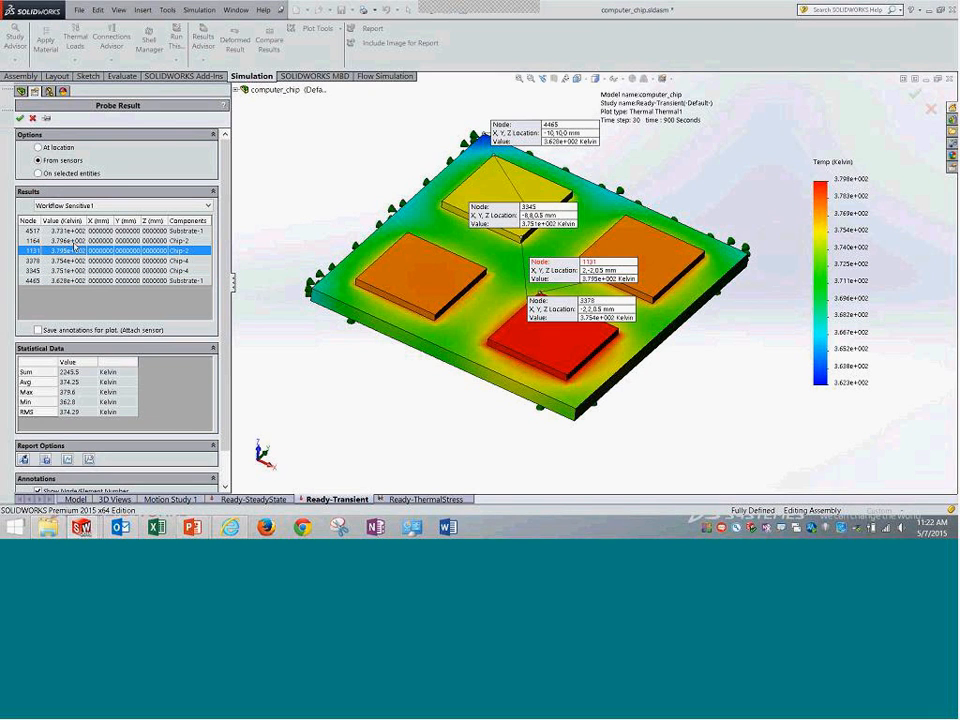
pyautogui.click(75, 240)
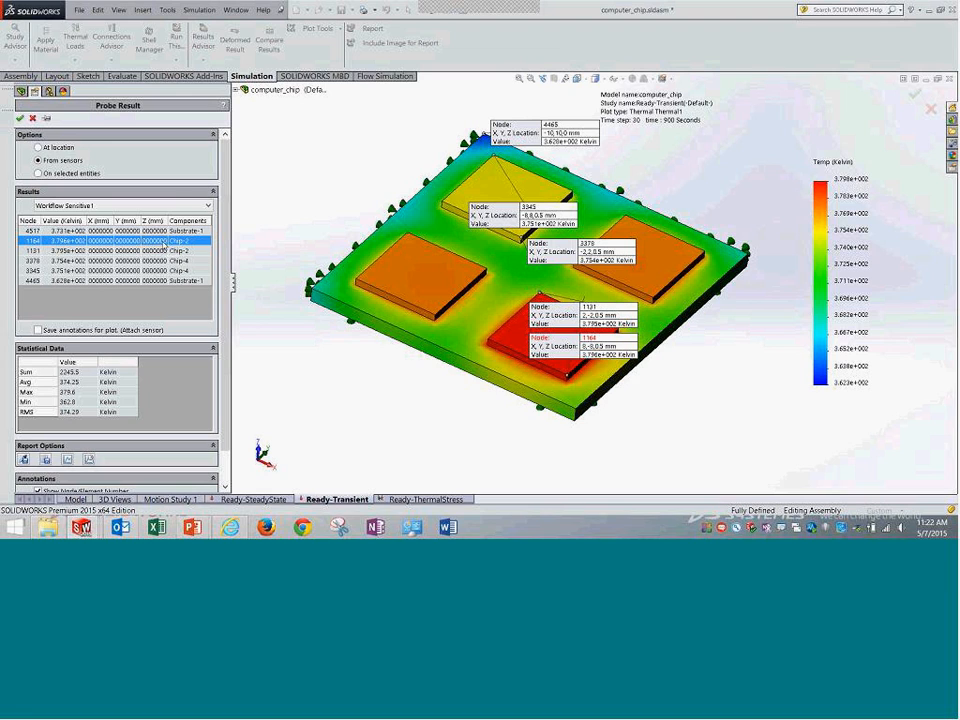
pyautogui.moveTo(590, 326); pyautogui.dragTo(725, 260)
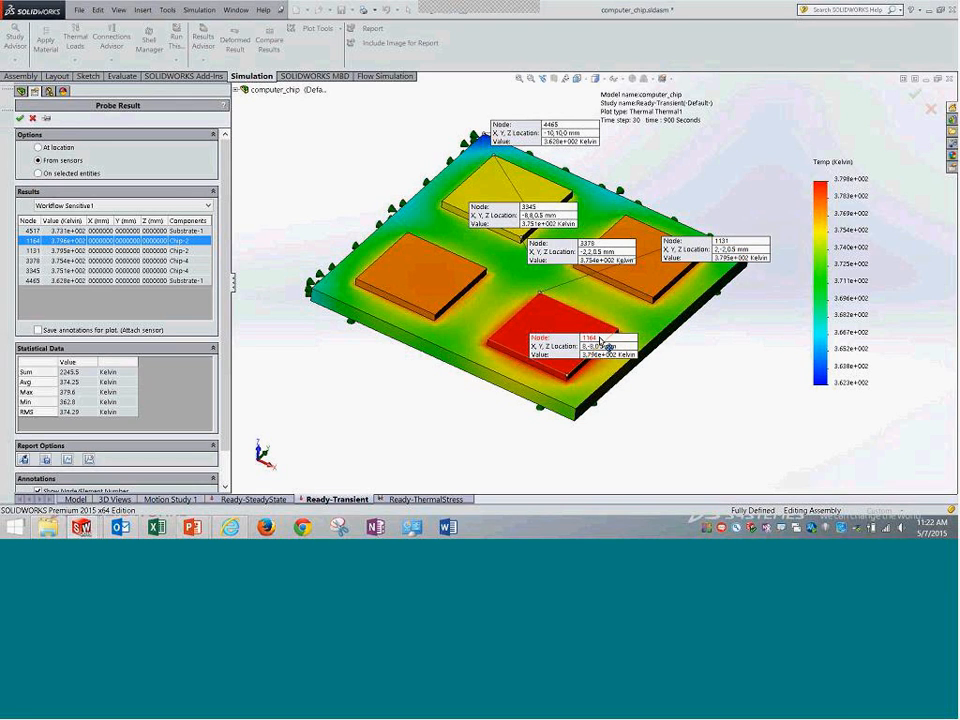
pyautogui.moveTo(607, 350); pyautogui.dragTo(765, 345)
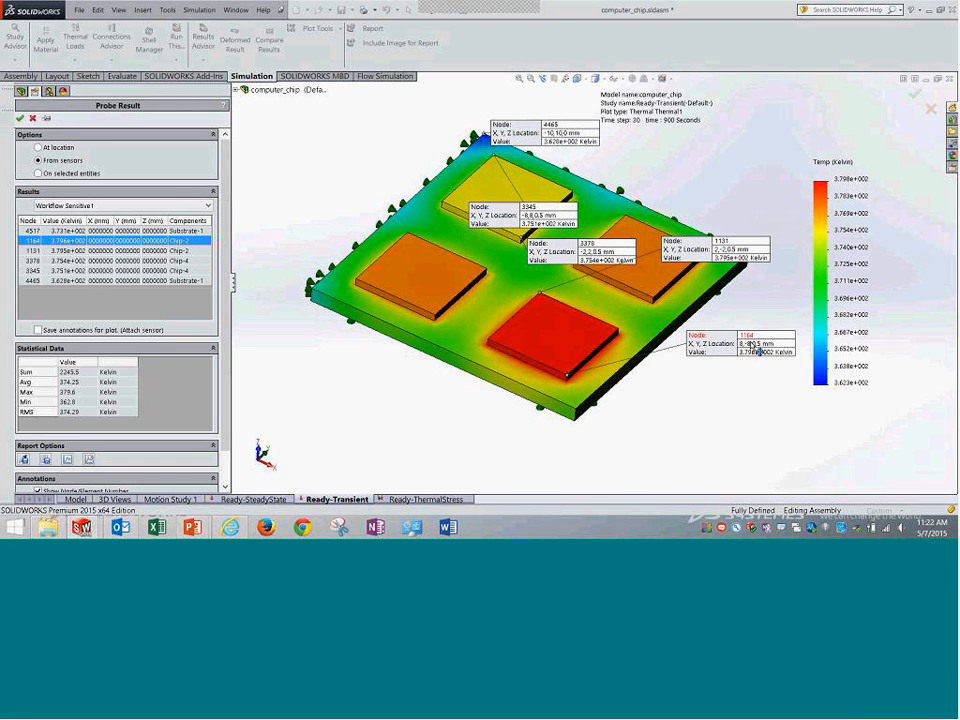
# Plot the temperature response graph over time for node 1164, enlarge it for review, and close the probe results.
pyautogui.click(89, 461)
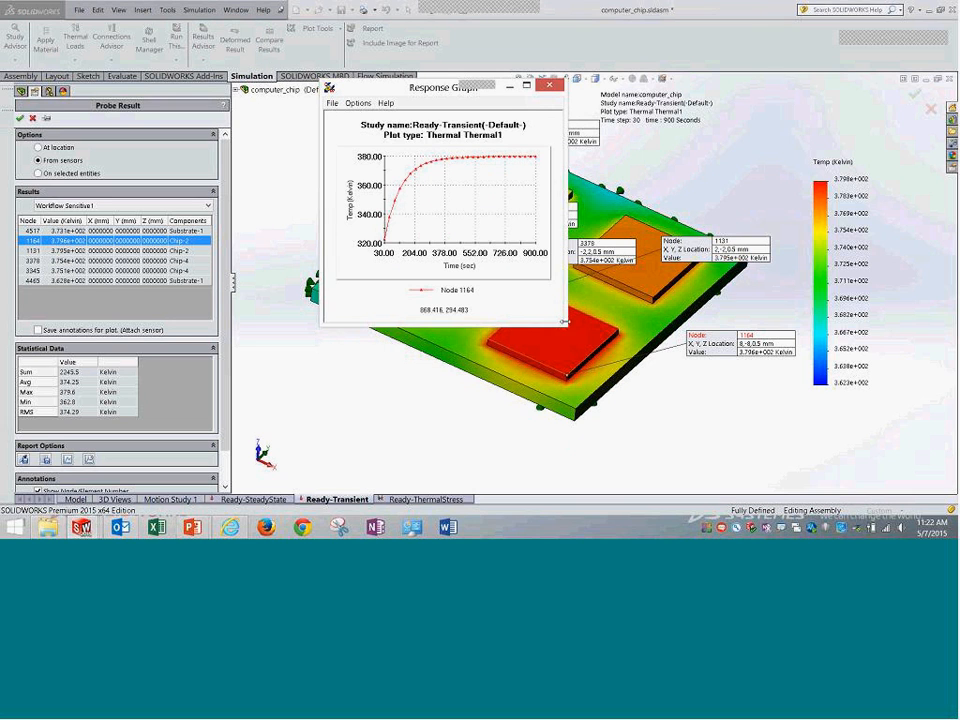
pyautogui.moveTo(682, 382); pyautogui.dragTo(852, 450)
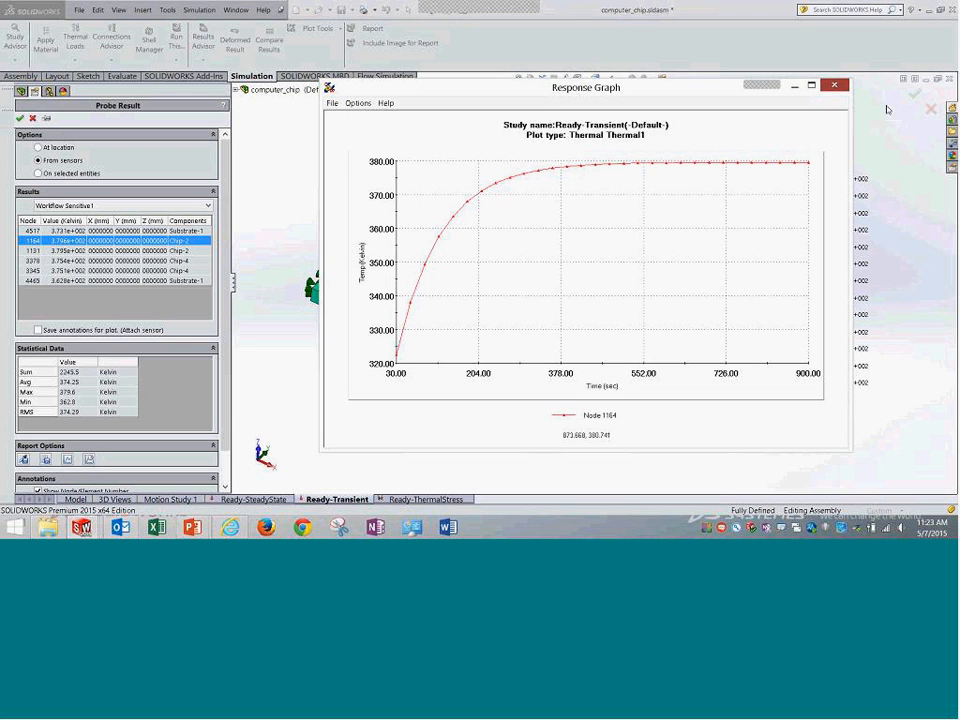
pyautogui.click(930, 110)
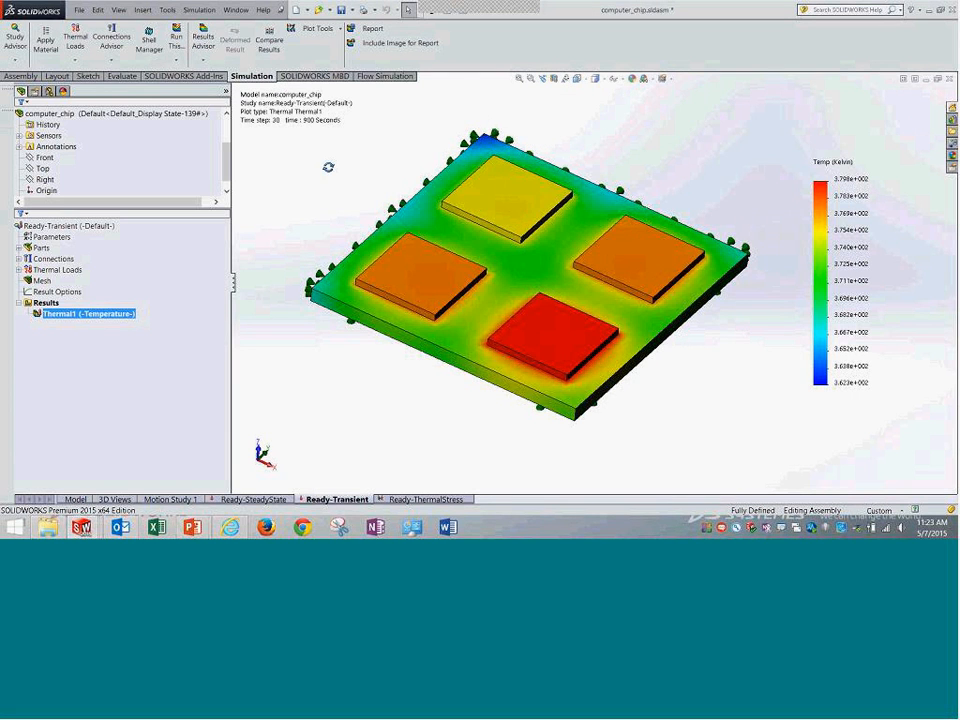
# Switch to the Ready-ThermalStress study and collapse its parts and connections.
pyautogui.moveTo(560, 170); pyautogui.dragTo(328, 390, button='middle')
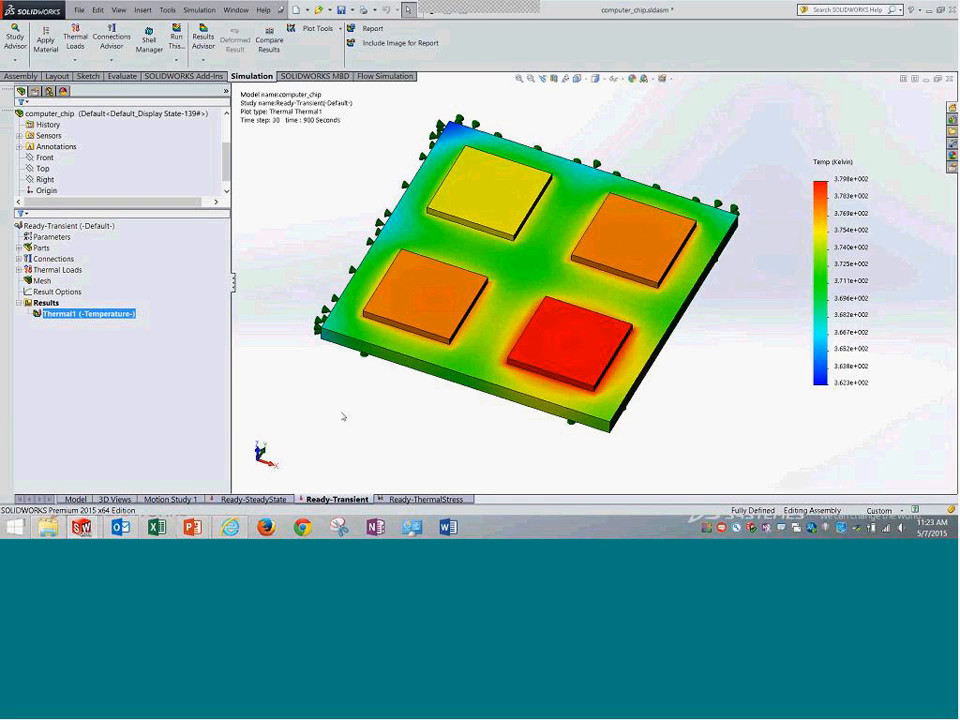
pyautogui.click(407, 499)
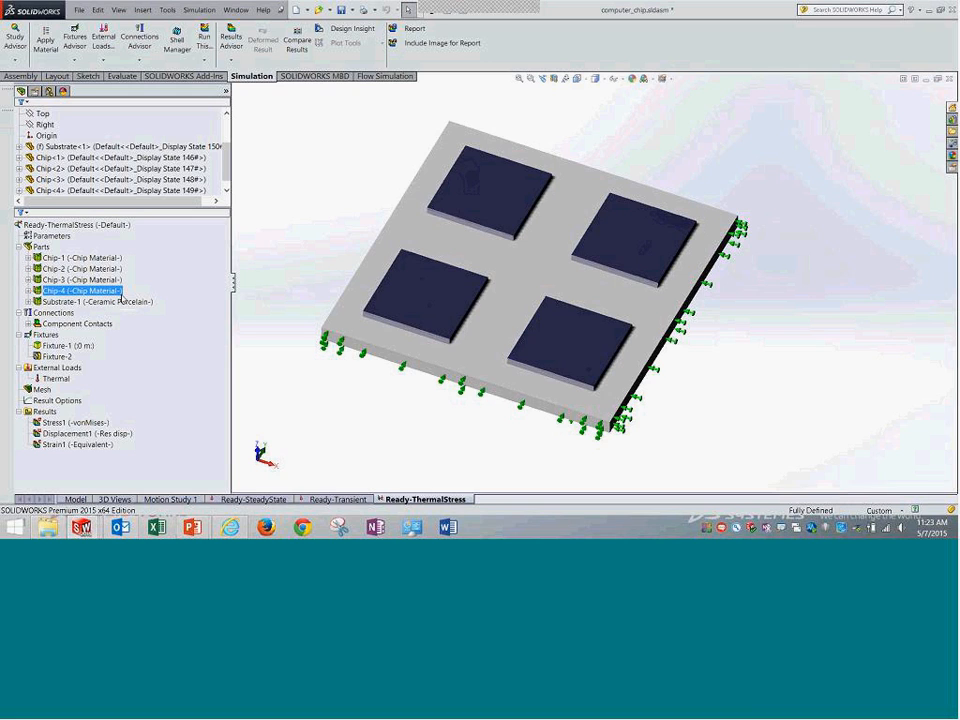
pyautogui.click(41, 246)
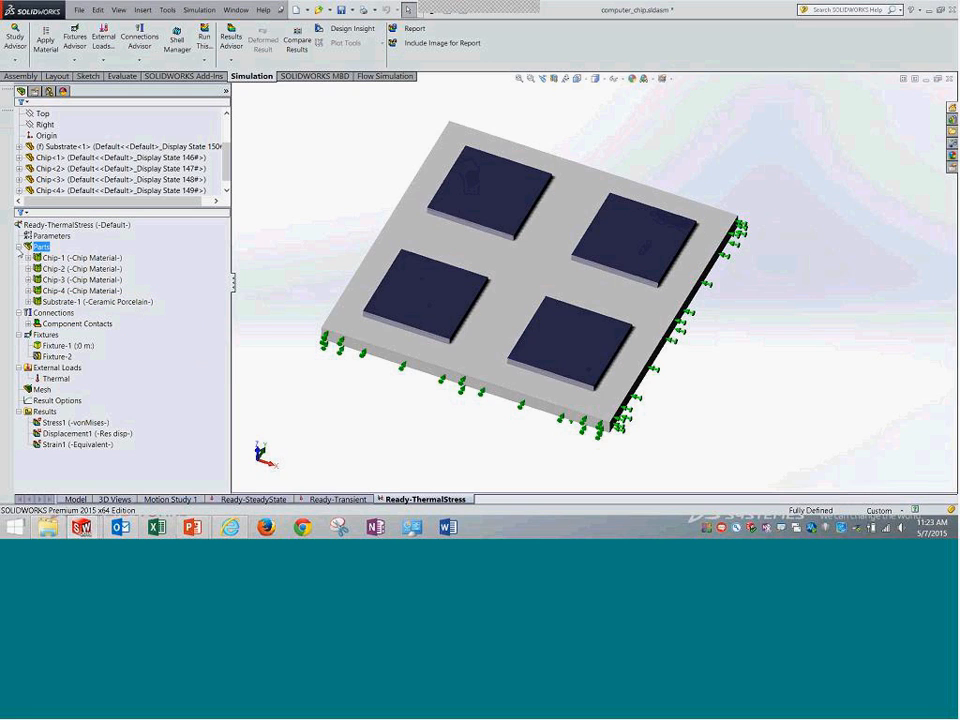
pyautogui.click(17, 246)
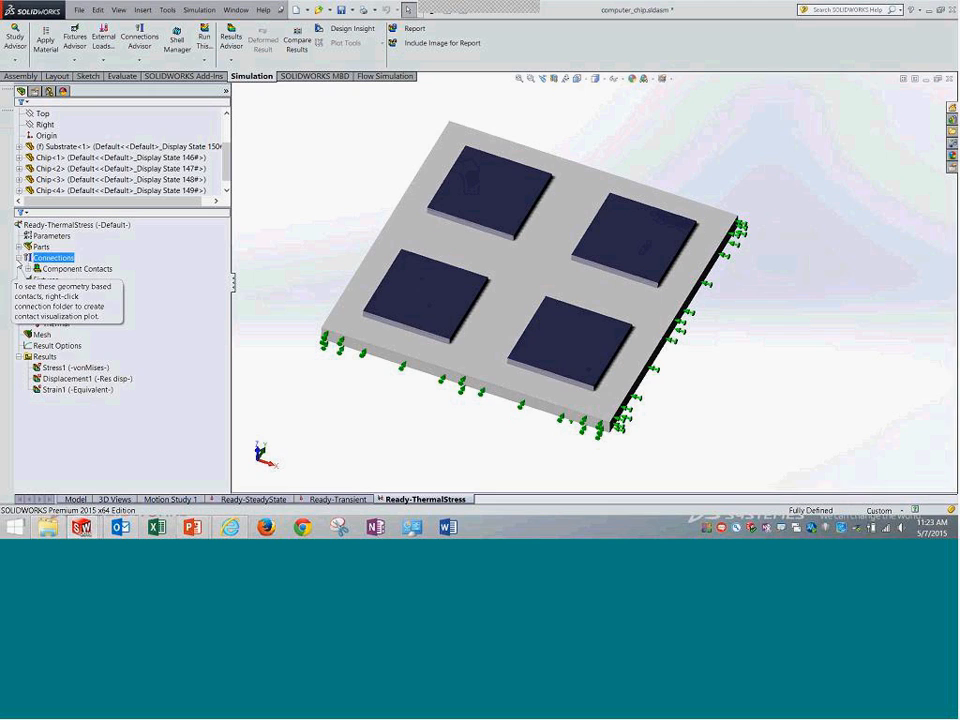
pyautogui.click(17, 257)
# Open the definition of Fixture-1 to review its substrate face, Front reference plane and translations, accept it, and collapse the fixtures.
pyautogui.click(64, 280)
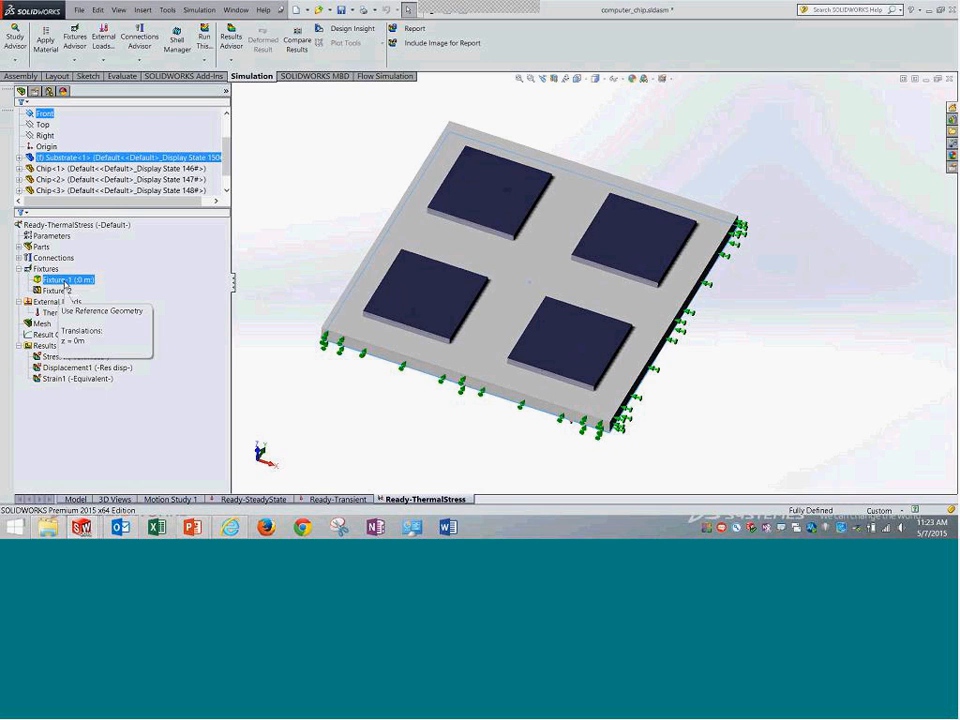
pyautogui.rightClick(65, 285)
pyautogui.click(115, 324)
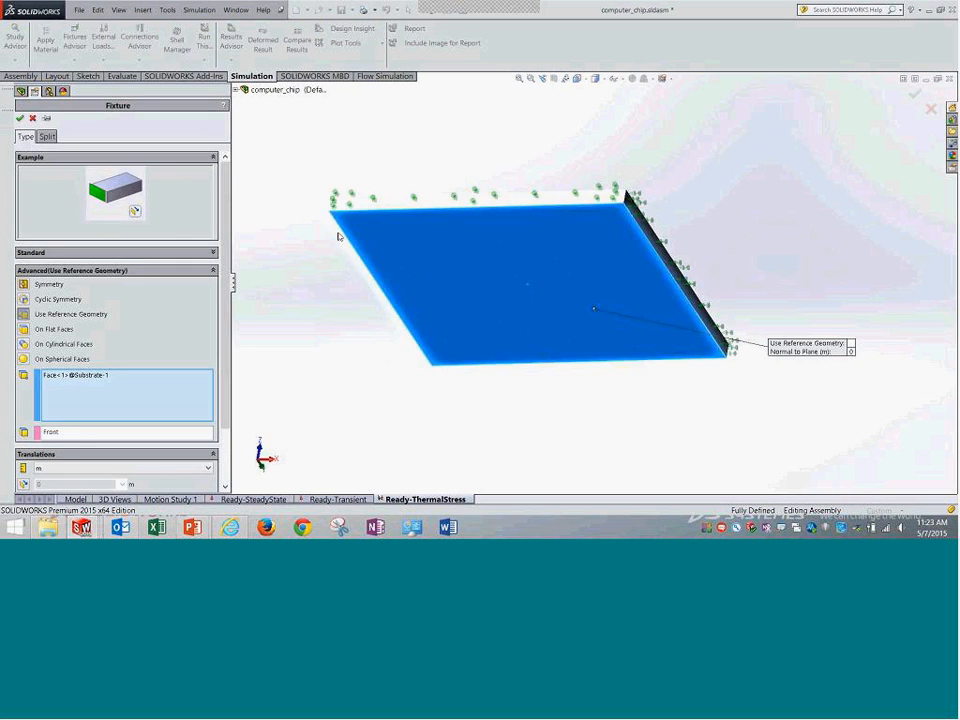
pyautogui.click(124, 377)
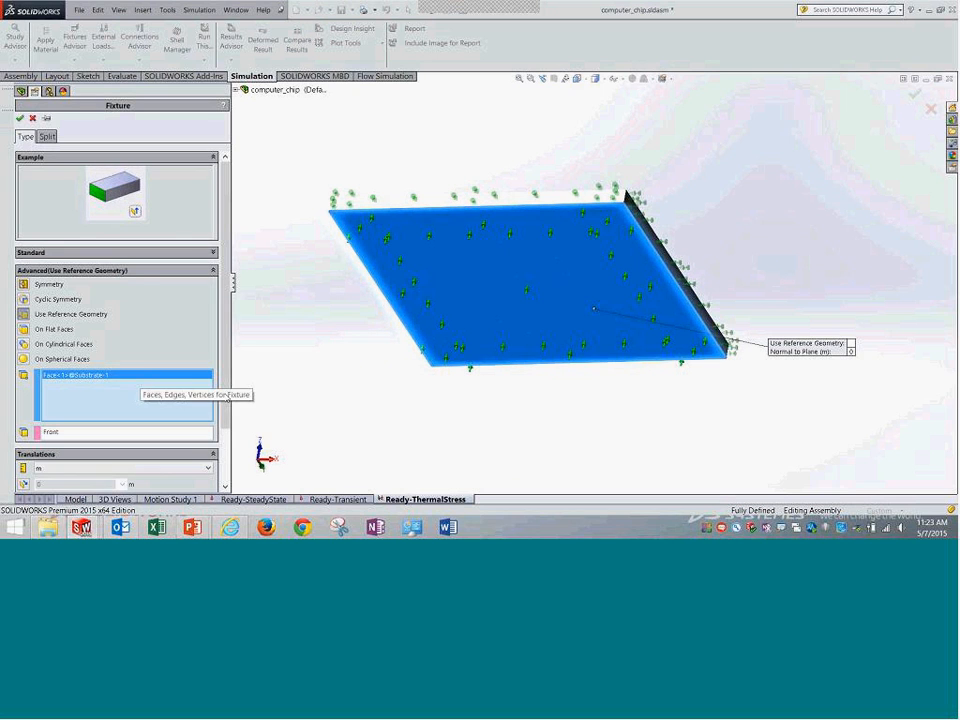
pyautogui.moveTo(226, 425); pyautogui.dragTo(229, 468)
pyautogui.click(19, 118)
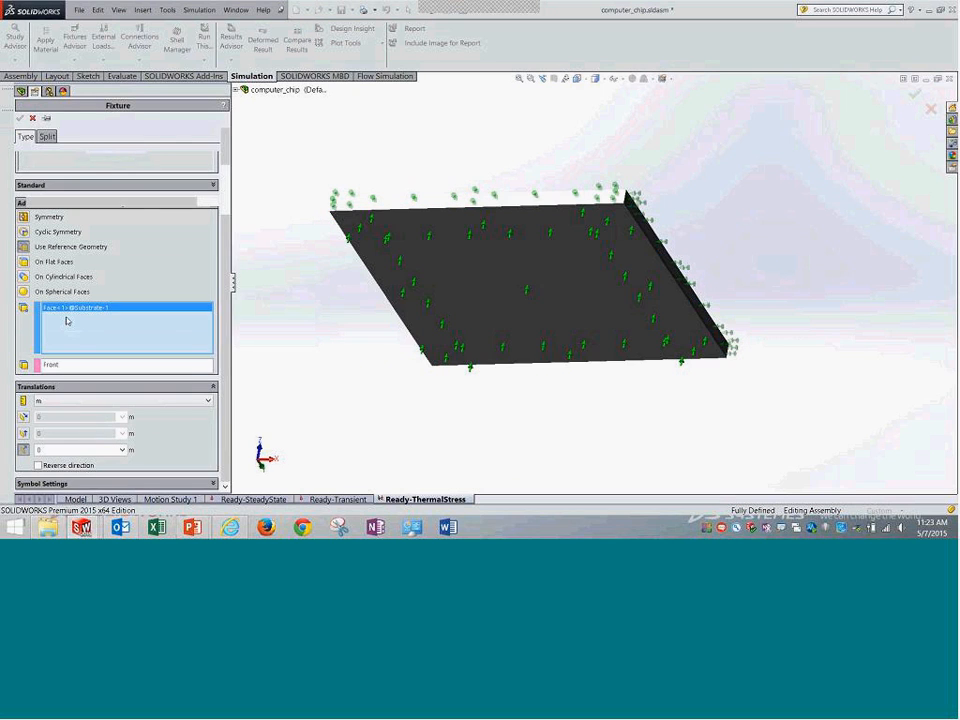
pyautogui.click(62, 283)
pyautogui.keyDown('ctrl'); pyautogui.click(52, 313); pyautogui.keyUp('ctrl')
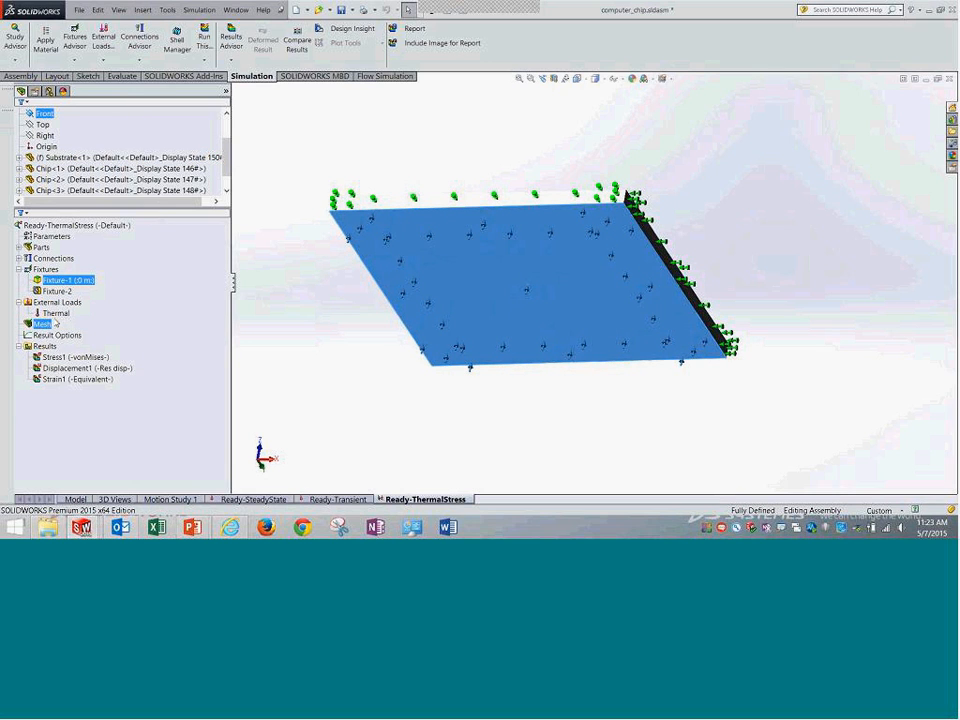
pyautogui.click(19, 269)
# Open the definition of the Thermal external load and review the available thermal studies, keeping Ready-Transient as the temperature source.
pyautogui.click(42, 302)
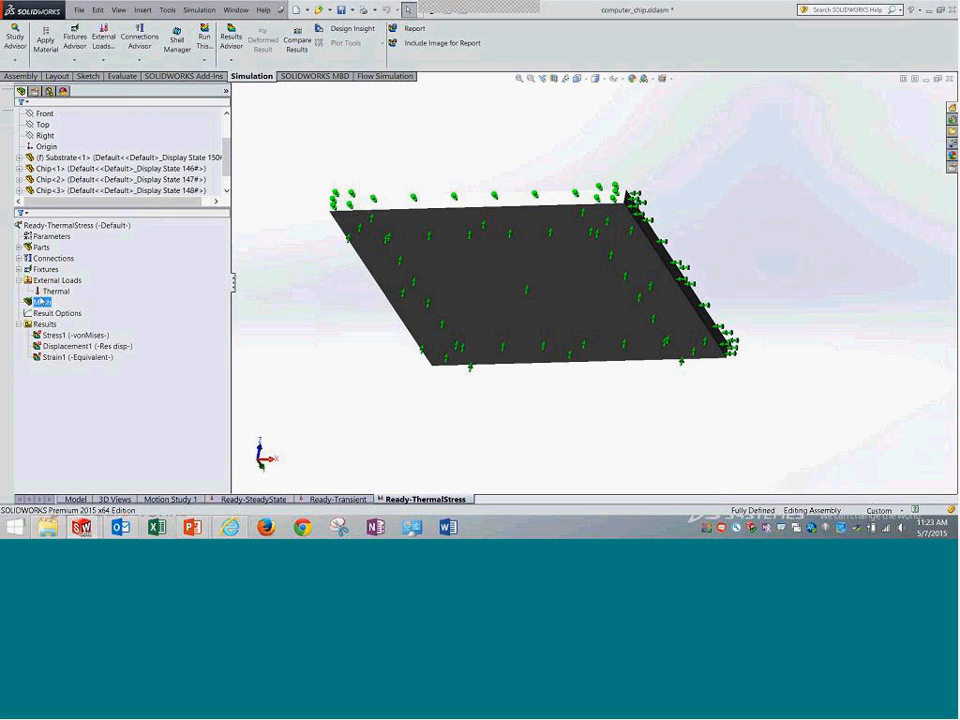
pyautogui.rightClick(48, 291)
pyautogui.click(85, 297)
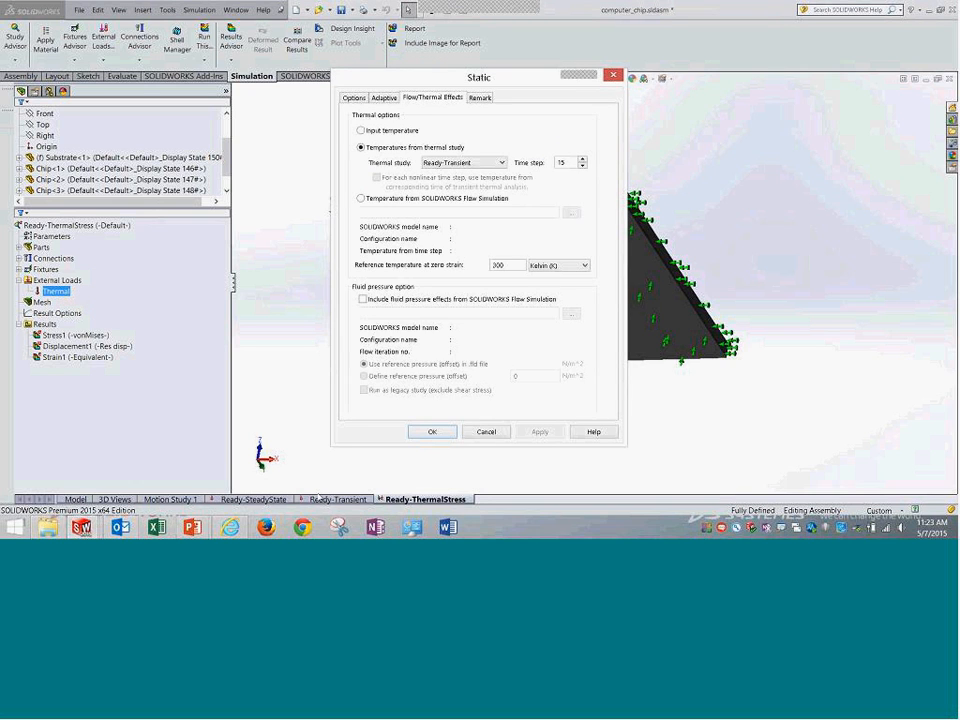
pyautogui.moveTo(421, 86); pyautogui.dragTo(284, 61)
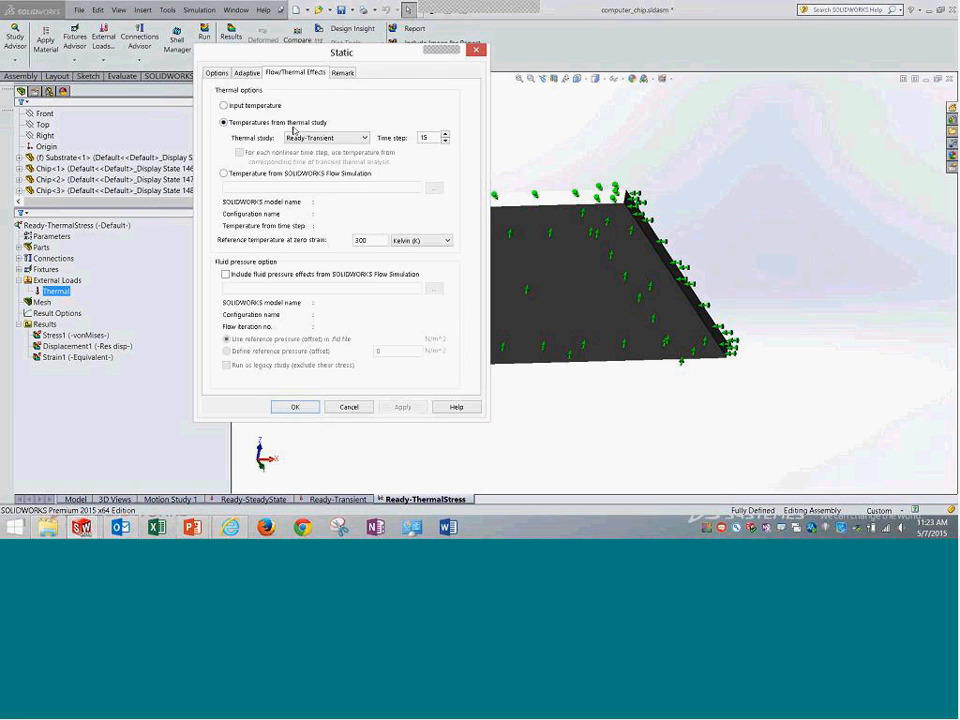
pyautogui.click(339, 142)
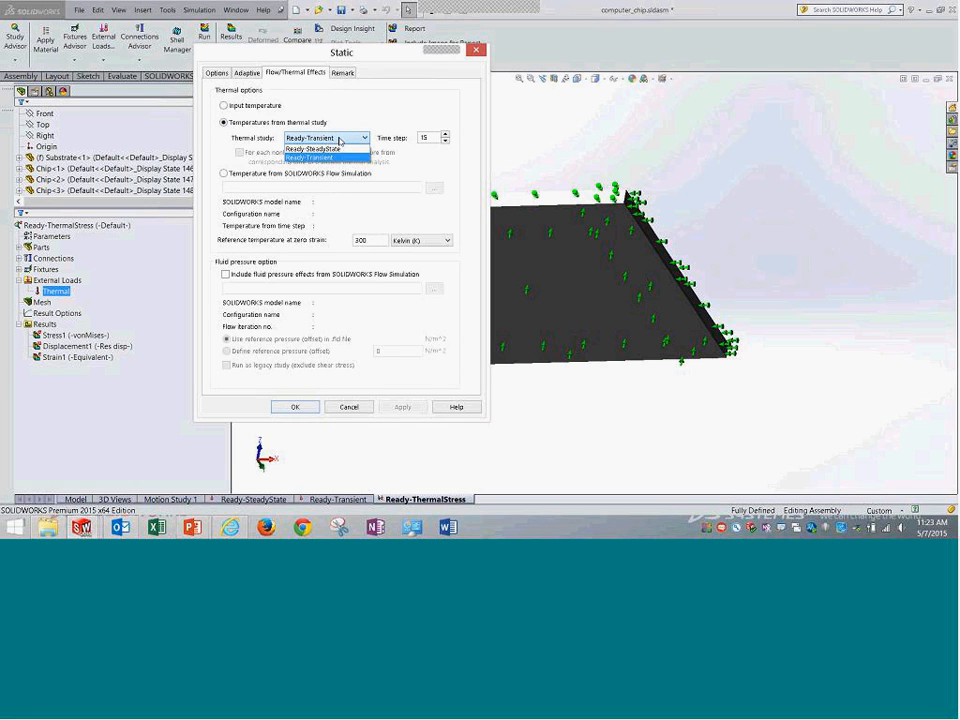
pyautogui.click(318, 157)
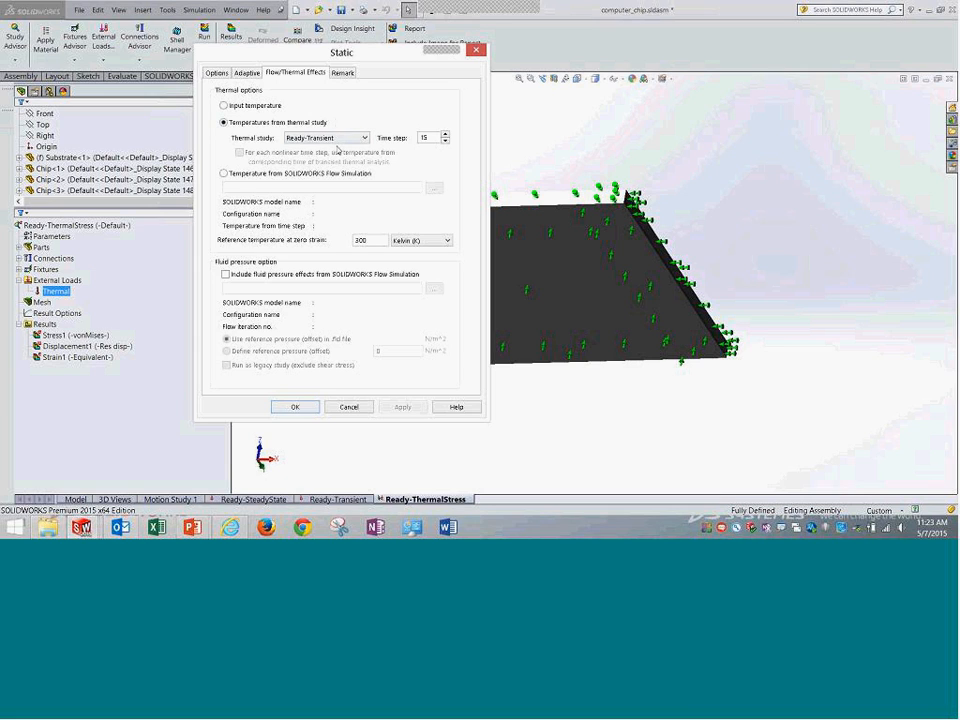
pyautogui.click(344, 140)
pyautogui.click(316, 157)
# Review the time step and the reference temperature at zero strain in the thermal effects settings, and cancel them.
pyautogui.doubleClick(432, 139)
pyautogui.doubleClick(363, 240)
pyautogui.moveTo(384, 60); pyautogui.dragTo(553, 59)
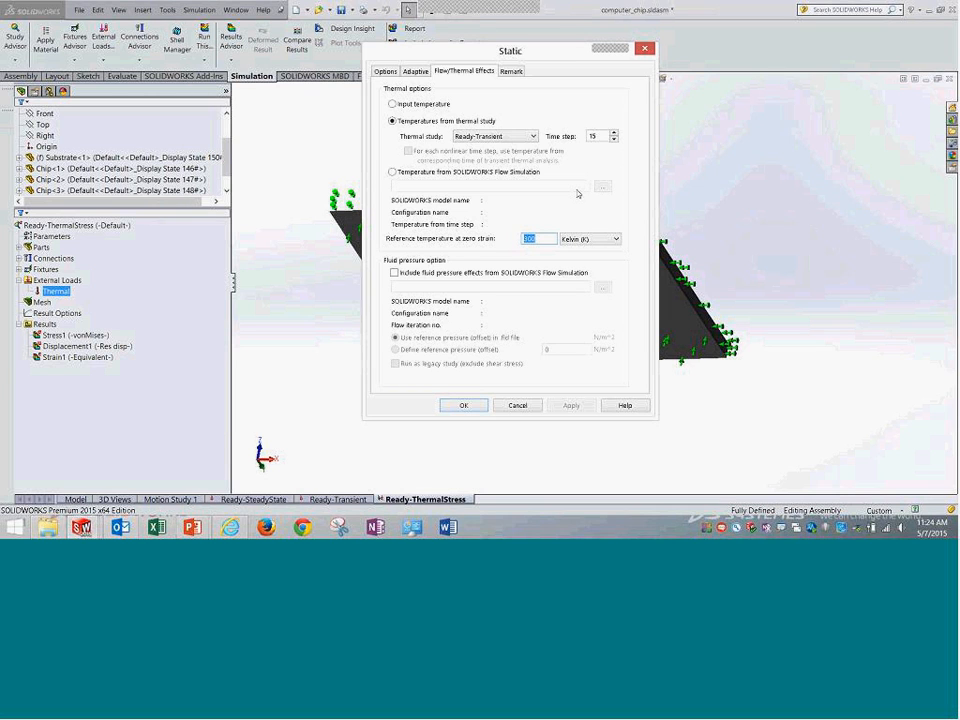
pyautogui.click(519, 405)
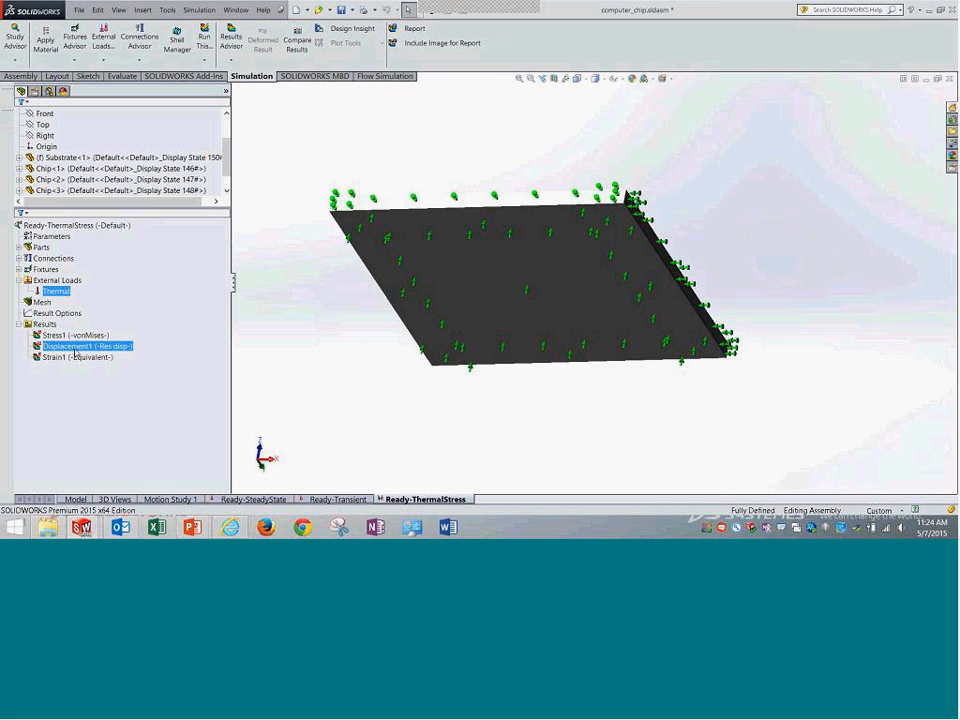
# Expand the parts, open Chip-1's material to review its thermal expansion coefficient, close it without applying, and collapse the parts.
pyautogui.click(40, 247)
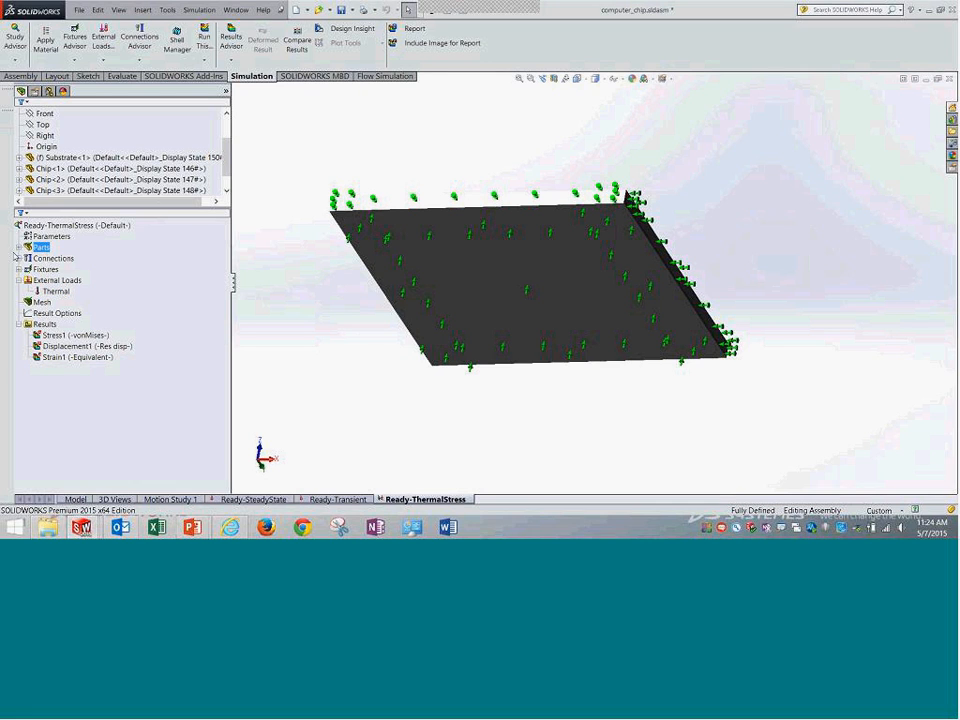
pyautogui.click(18, 247)
pyautogui.click(55, 258)
pyautogui.rightClick(77, 260)
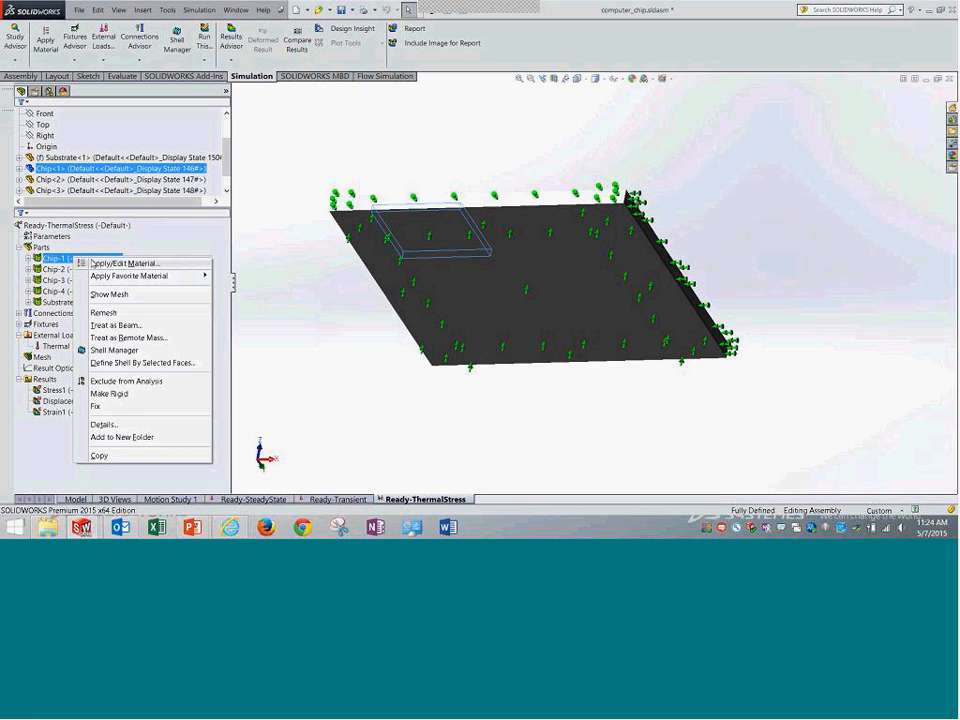
pyautogui.click(92, 263)
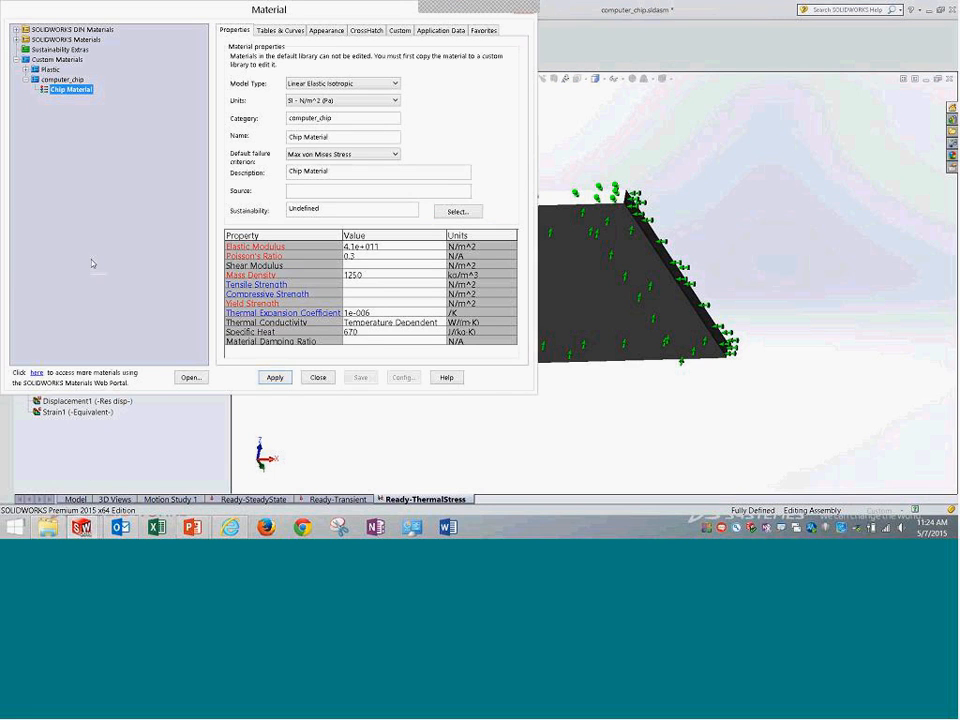
pyautogui.click(373, 314)
pyautogui.click(375, 313)
pyautogui.moveTo(375, 313); pyautogui.dragTo(340, 310)
pyautogui.click(318, 377)
pyautogui.click(167, 369)
pyautogui.doubleClick(41, 247)
# Display the Displacement1 plot of the Ready-ThermalStress study and examine the deformed assembly from the side and from other angles.
pyautogui.click(45, 324)
pyautogui.click(64, 336)
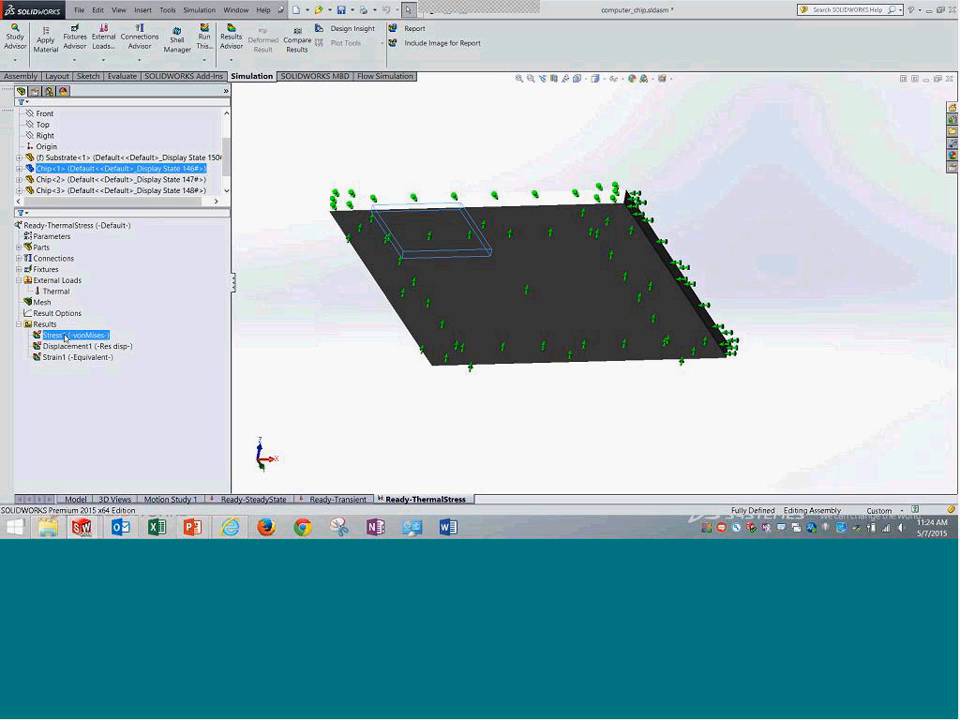
pyautogui.click(67, 346)
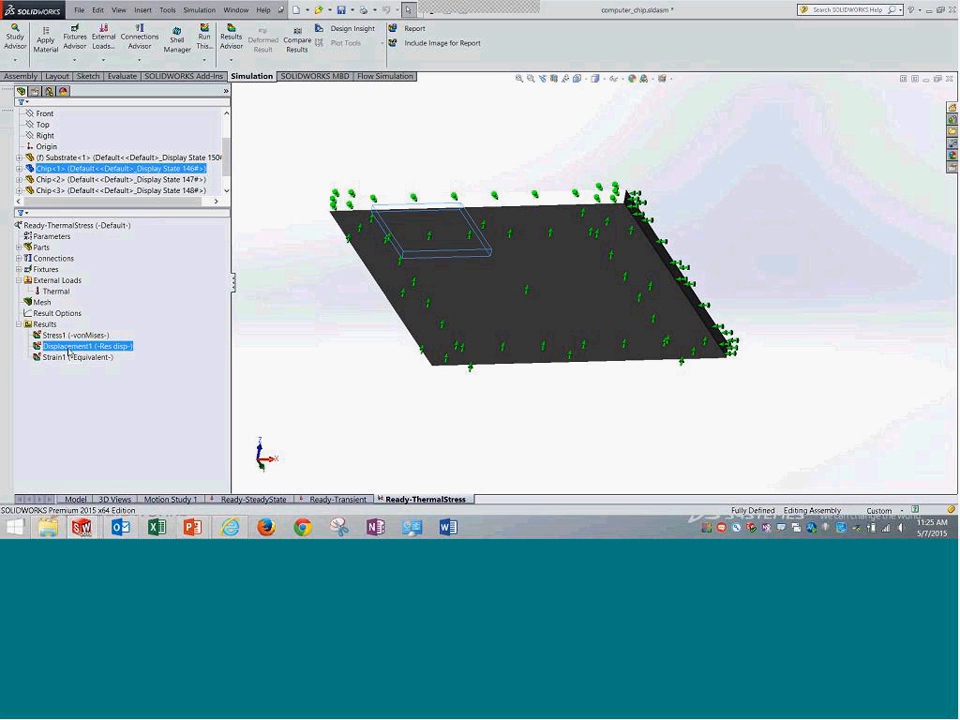
pyautogui.doubleClick(68, 346)
pyautogui.moveTo(475, 154); pyautogui.dragTo(300, 249, button='middle')
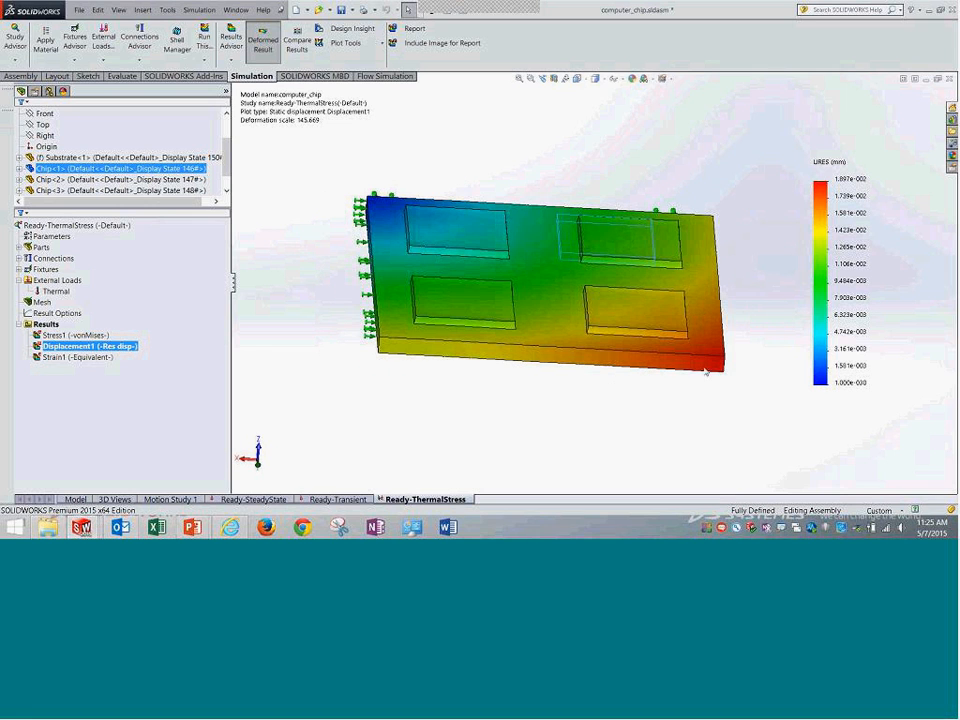
pyautogui.moveTo(604, 291); pyautogui.dragTo(602, 210, button='middle')
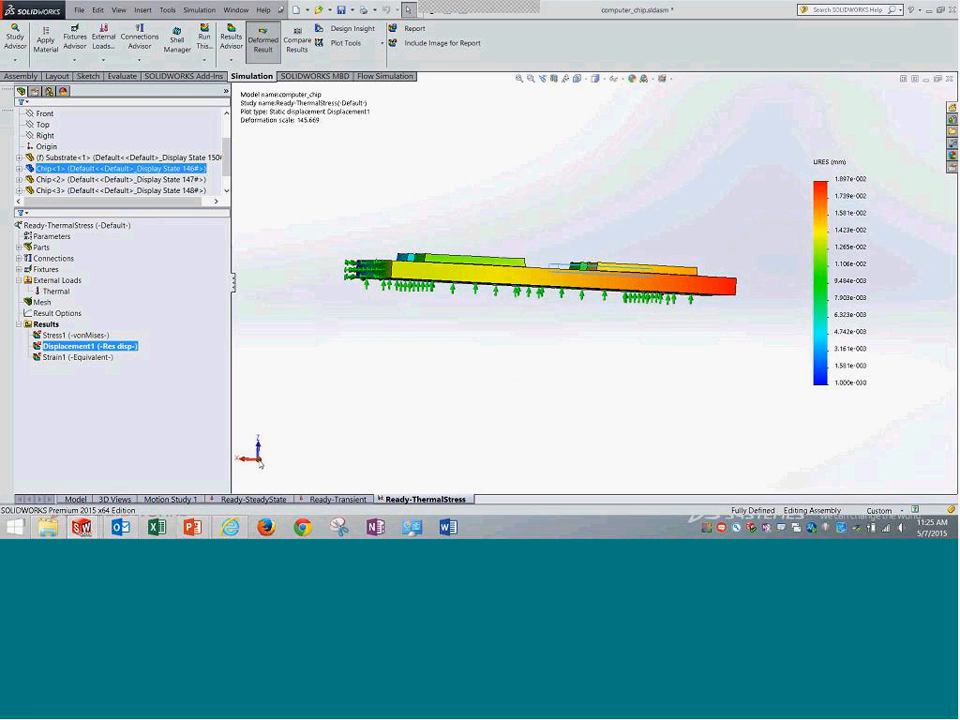
pyautogui.click(259, 461)
pyautogui.click(274, 464)
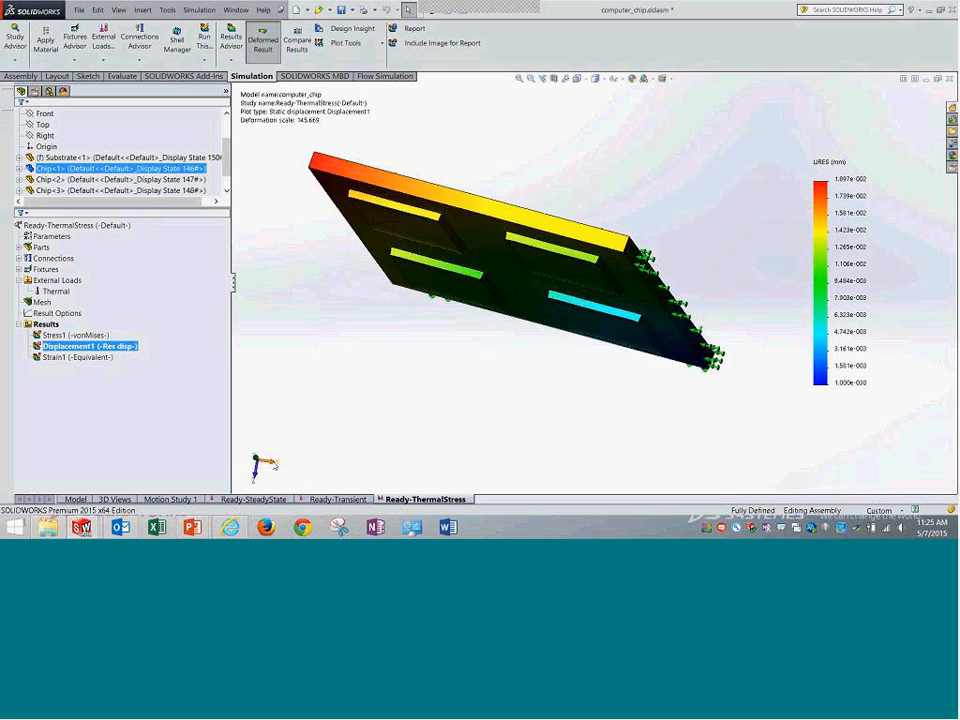
# Examine the displacement plot from another angle and in straight-on views, ending with a side view of the deformed assembly.
pyautogui.moveTo(439, 219); pyautogui.dragTo(589, 328, button='middle')
pyautogui.click(270, 463)
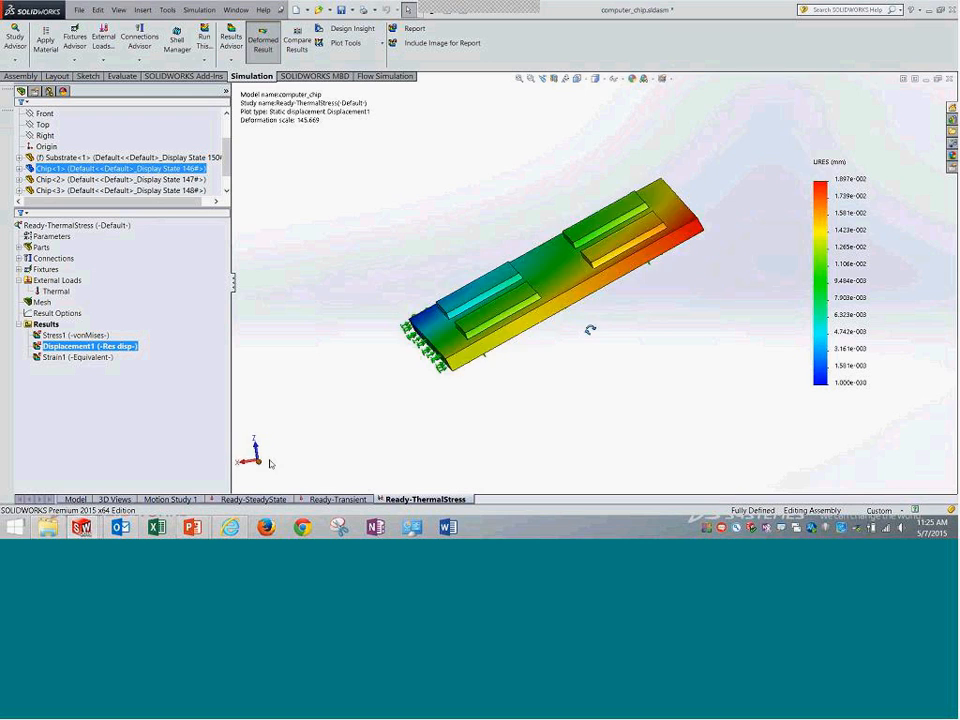
pyautogui.hotkey('shift', 'Up')
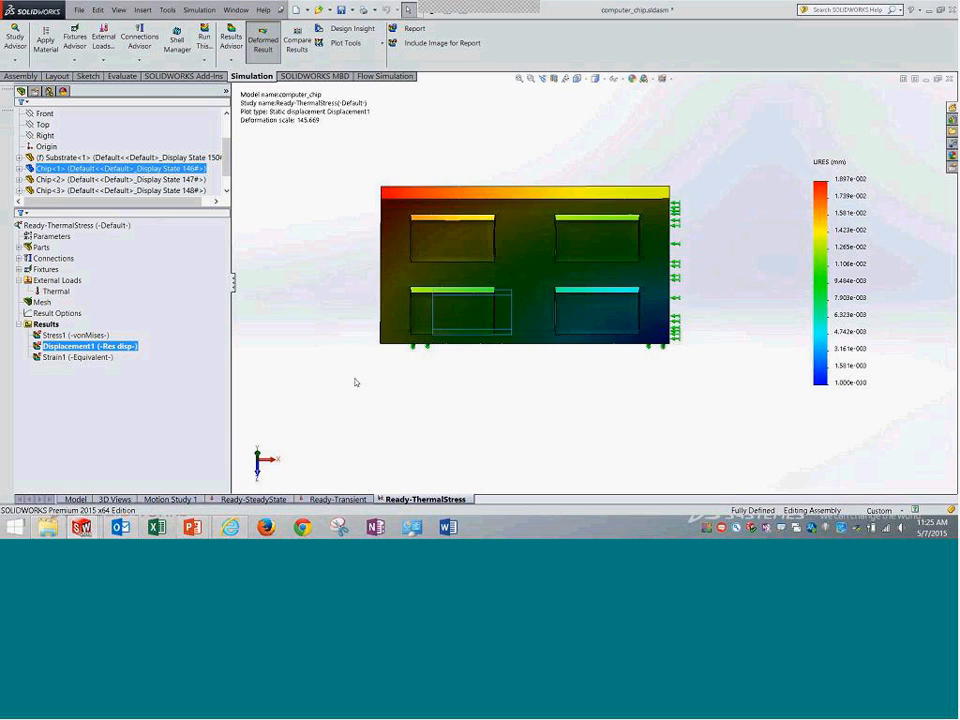
pyautogui.hotkey('shift', 'Up')
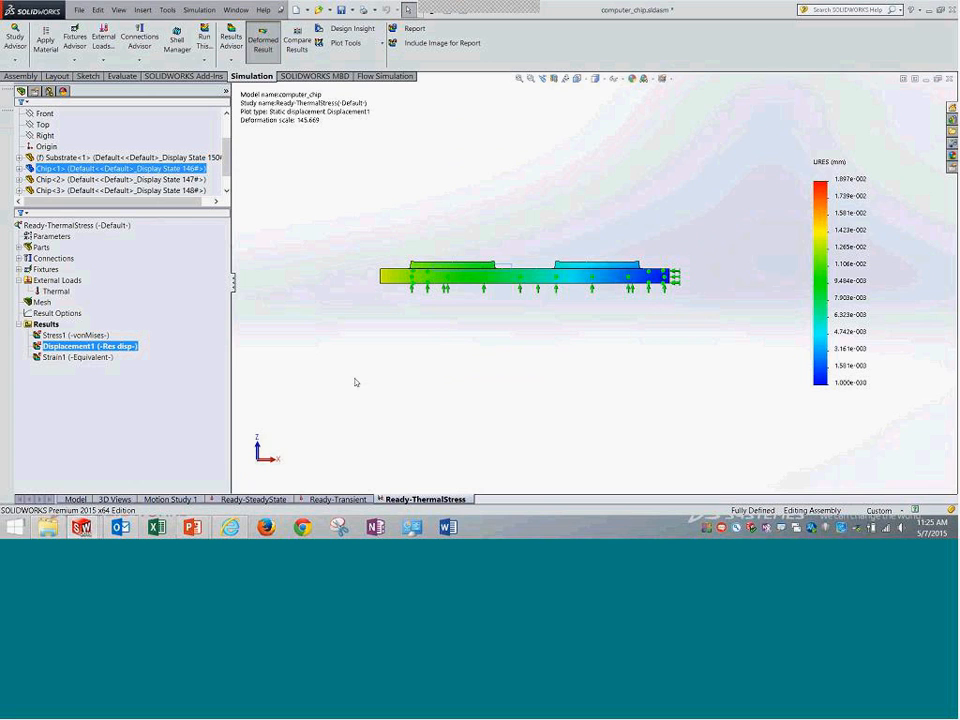
# Display the Stress1 von Mises plot and examine the stress close up around the corners of Chip-1.
pyautogui.doubleClick(75, 335)
pyautogui.moveTo(456, 334)
pyautogui.mouseDown(button='middle')
pyautogui.moveTo(414, 381)
pyautogui.moveTo(446, 339)
pyautogui.mouseUp(button='middle')
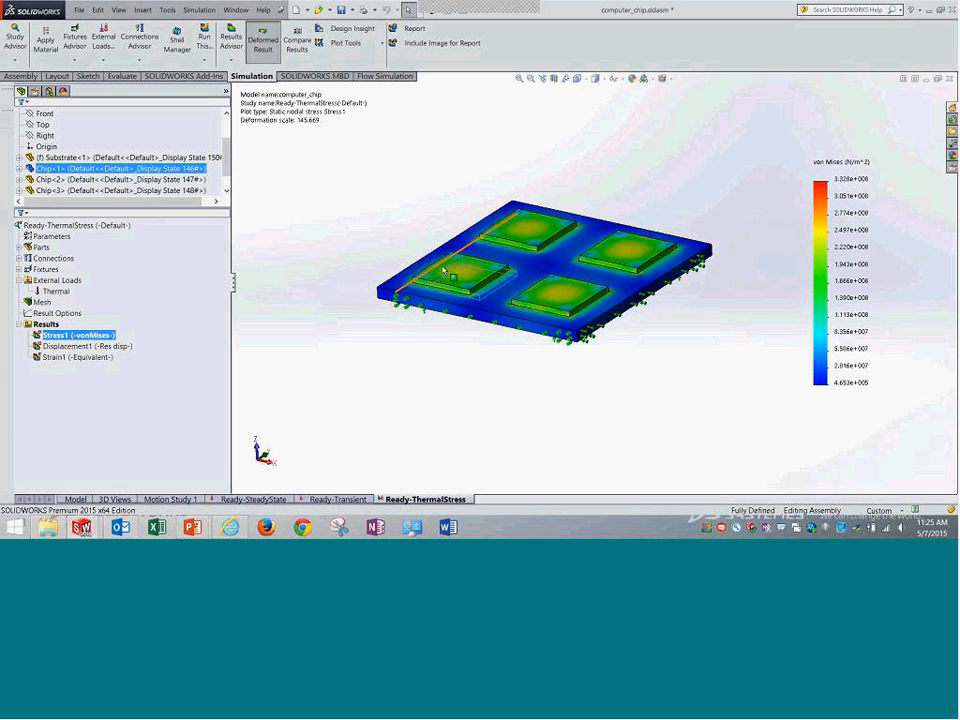
pyautogui.scroll(-3, 443, 285)
pyautogui.scroll(-3, 443, 285)
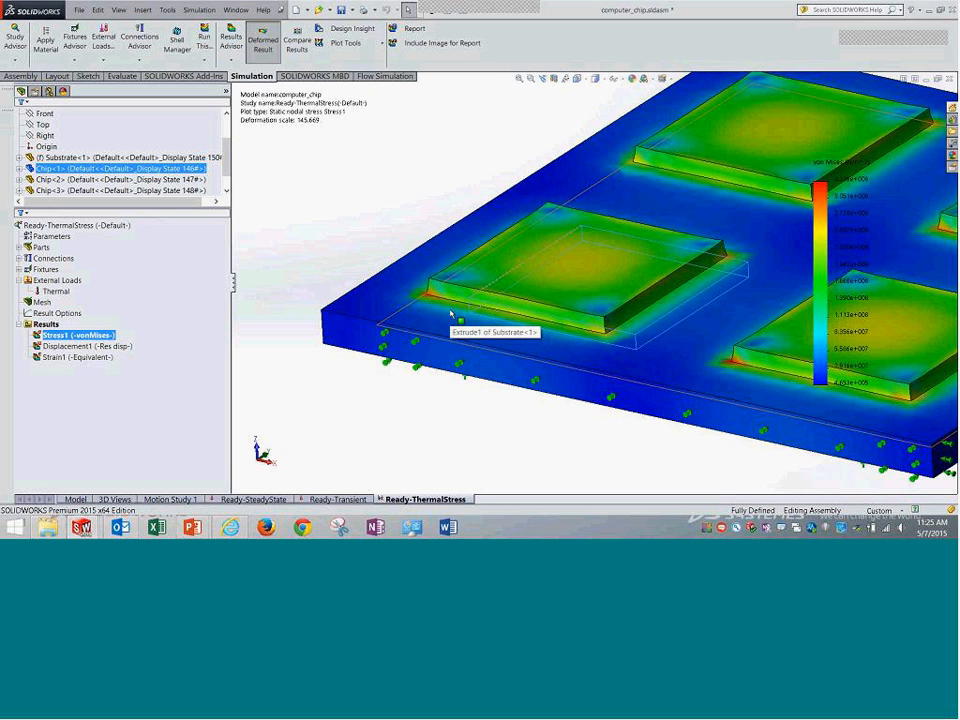
pyautogui.scroll(-2, 450, 314)
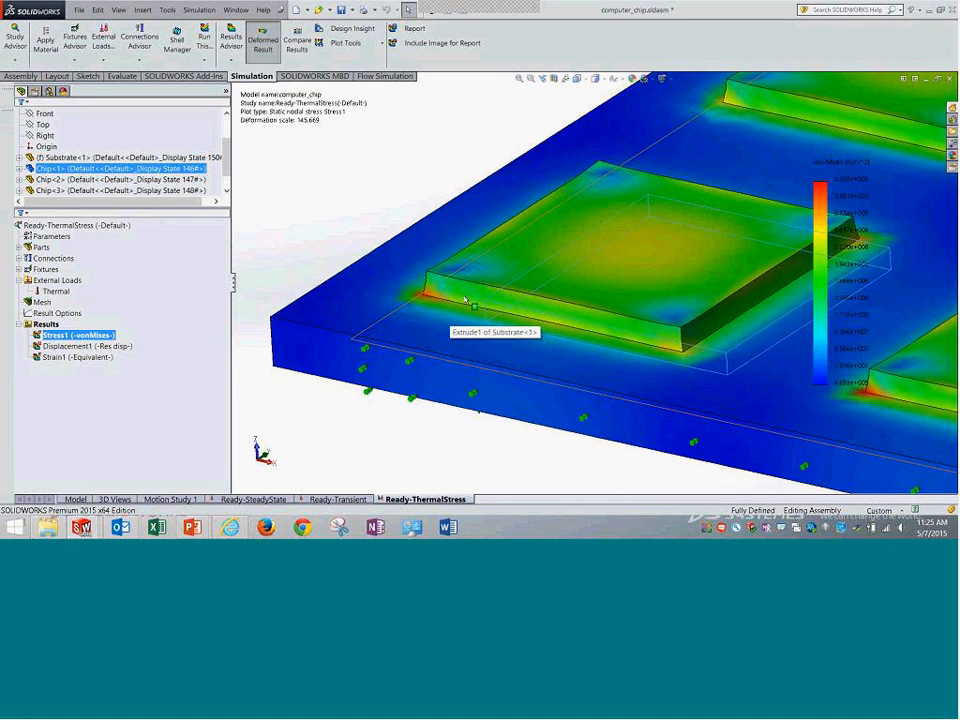
pyautogui.scroll(-2, 464, 299)
pyautogui.scroll(2, 694, 322)
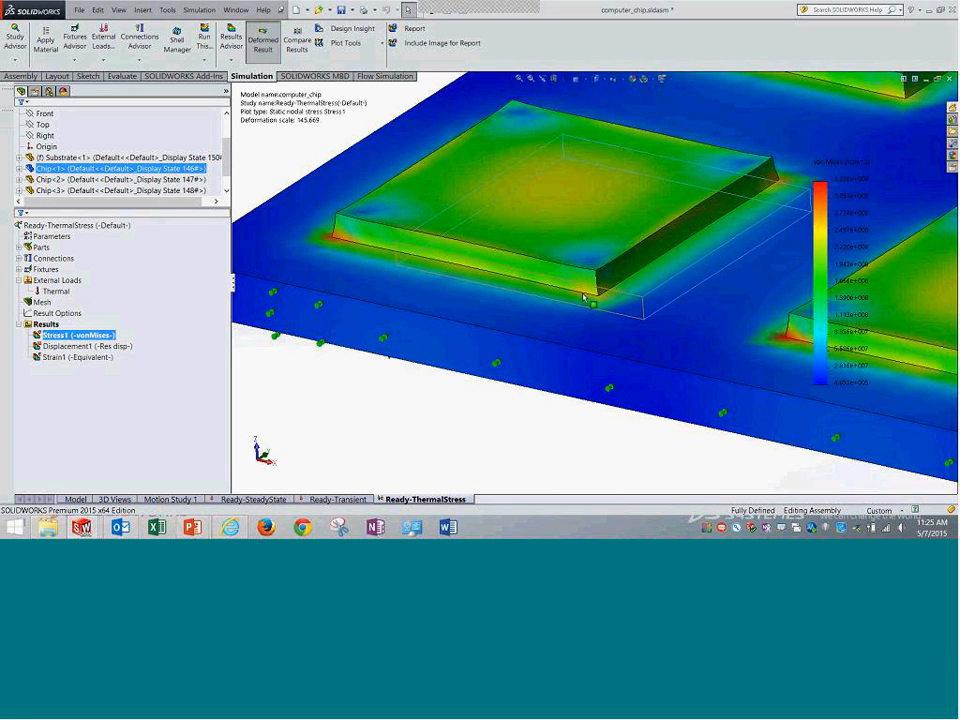
pyautogui.scroll(4, 604, 313)
pyautogui.click(595, 387)
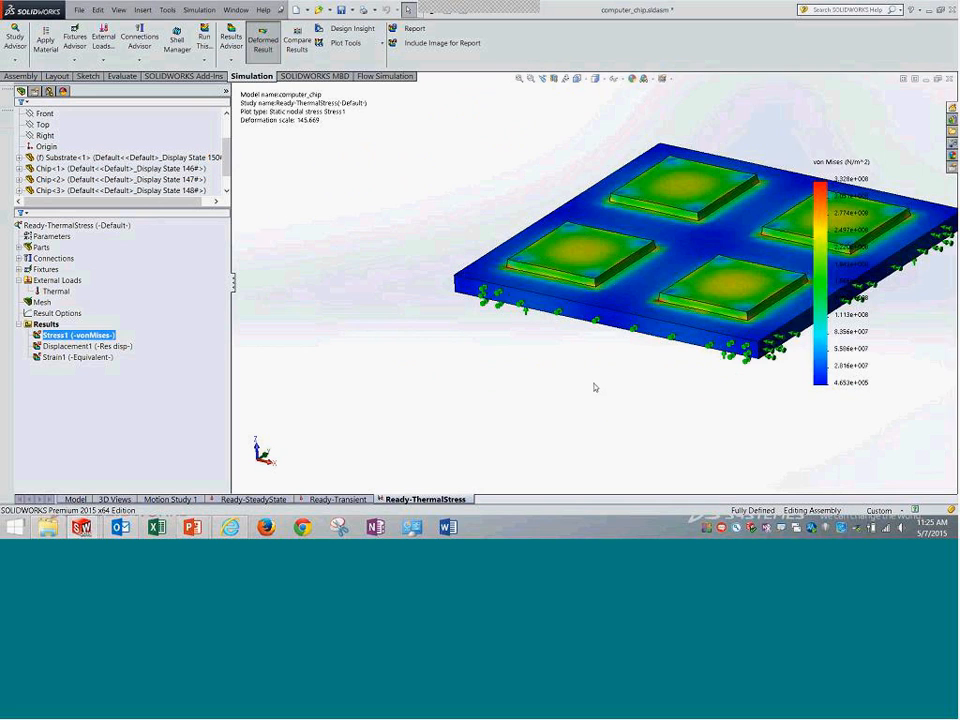
pyautogui.moveTo(589, 407); pyautogui.dragTo(490, 431, button='middle')
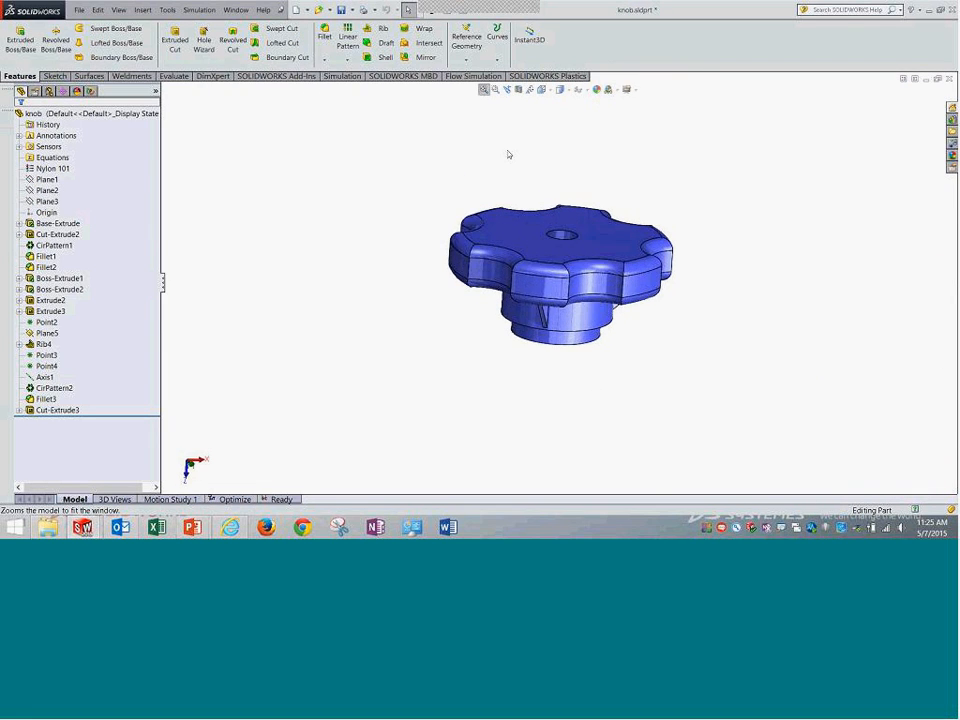
# Switch to the shaft.sldasm assembly, identify its two pb bearings and the overender shaft, and dismiss the unsaved document notification.
pyautogui.click(236, 10)
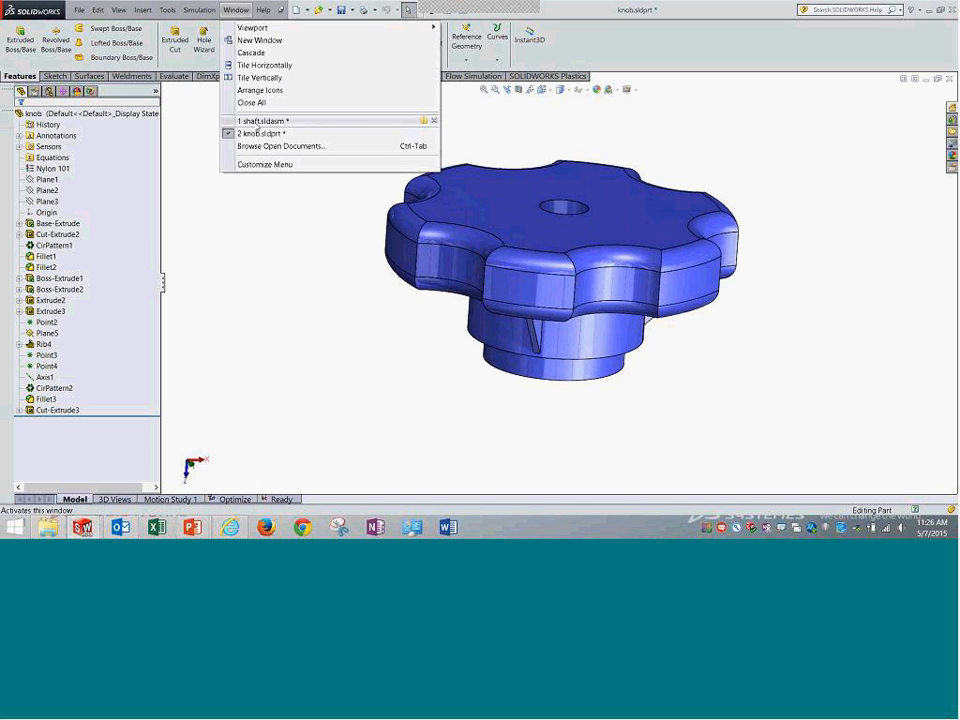
pyautogui.click(265, 121)
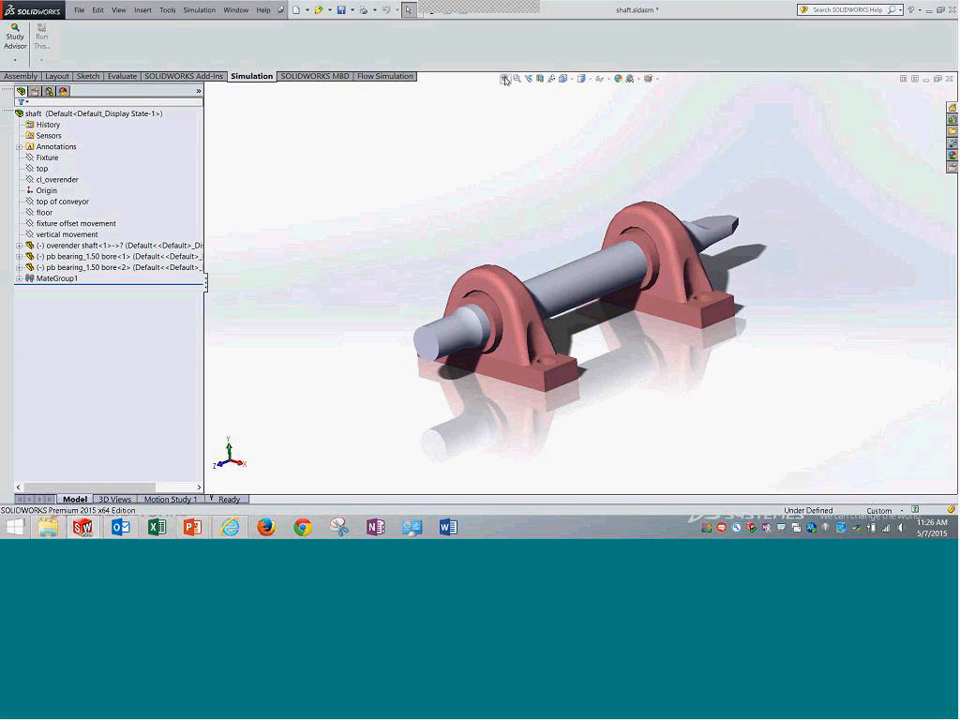
pyautogui.moveTo(591, 327); pyautogui.dragTo(514, 369, button='middle')
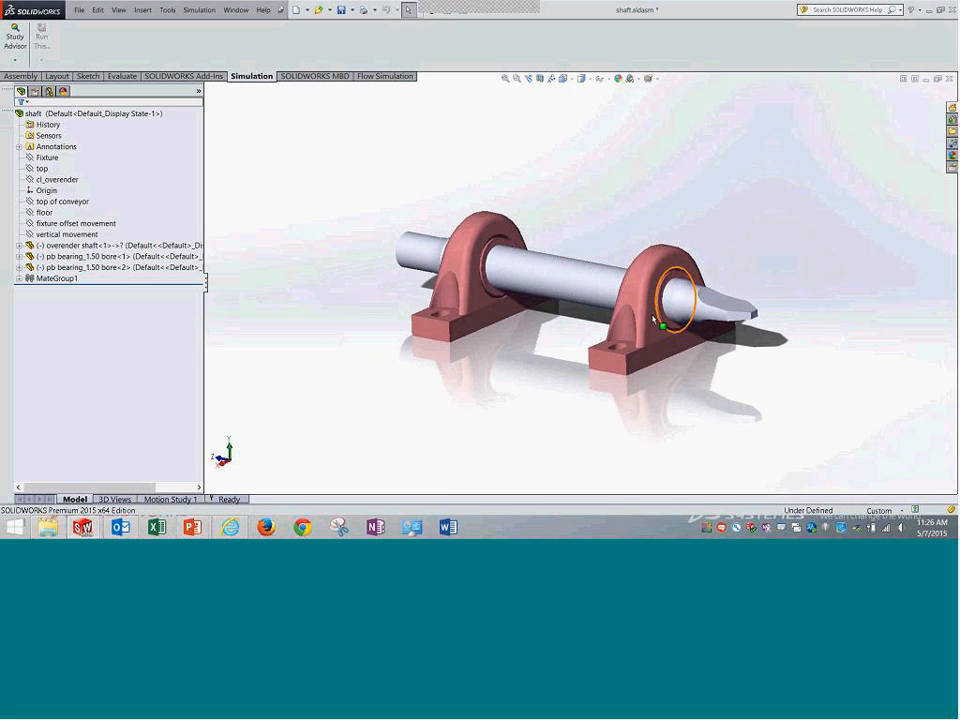
pyautogui.click(638, 268)
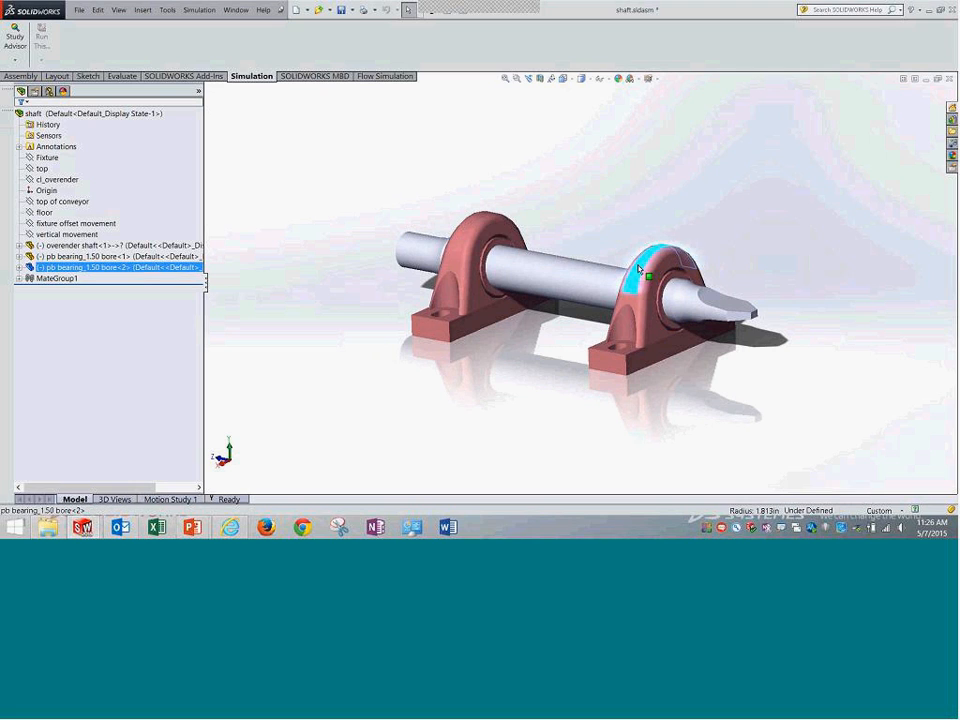
pyautogui.click(455, 238)
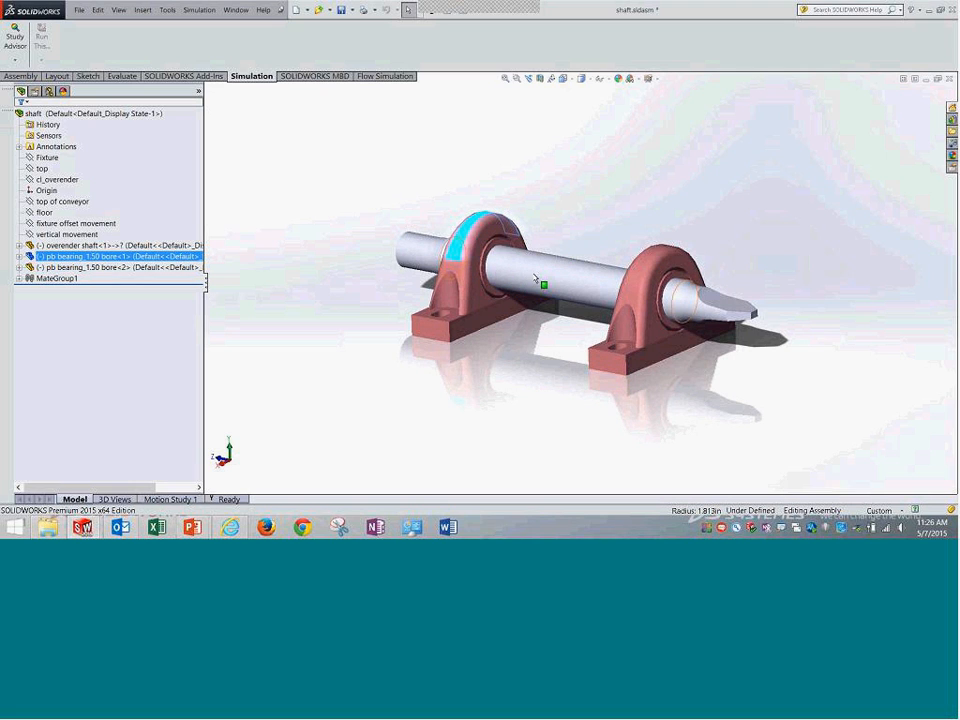
pyautogui.click(533, 280)
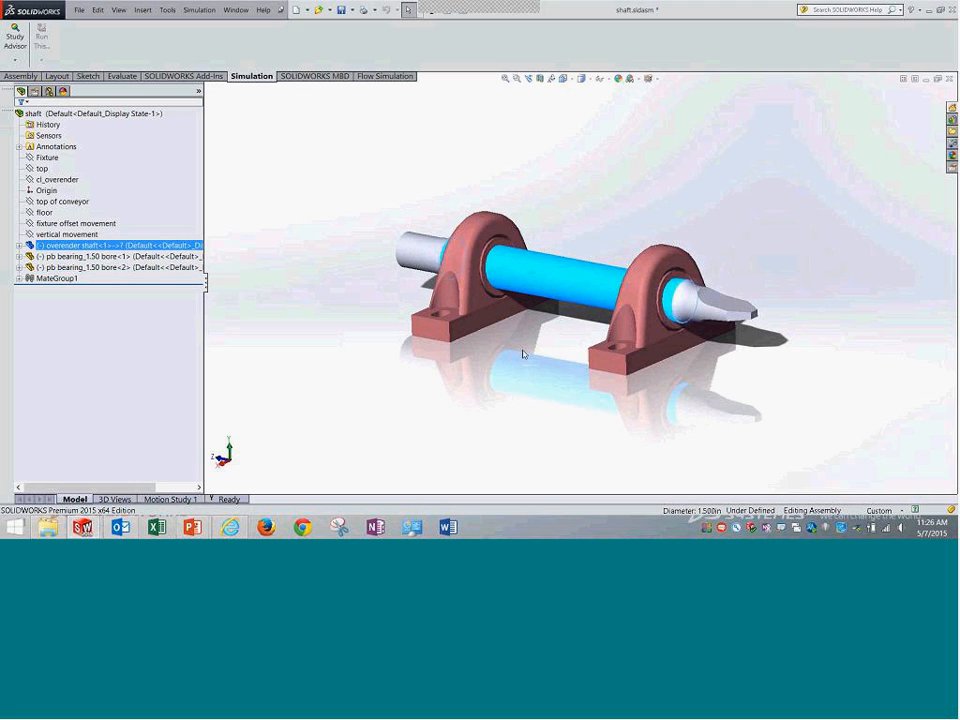
pyautogui.click(332, 339)
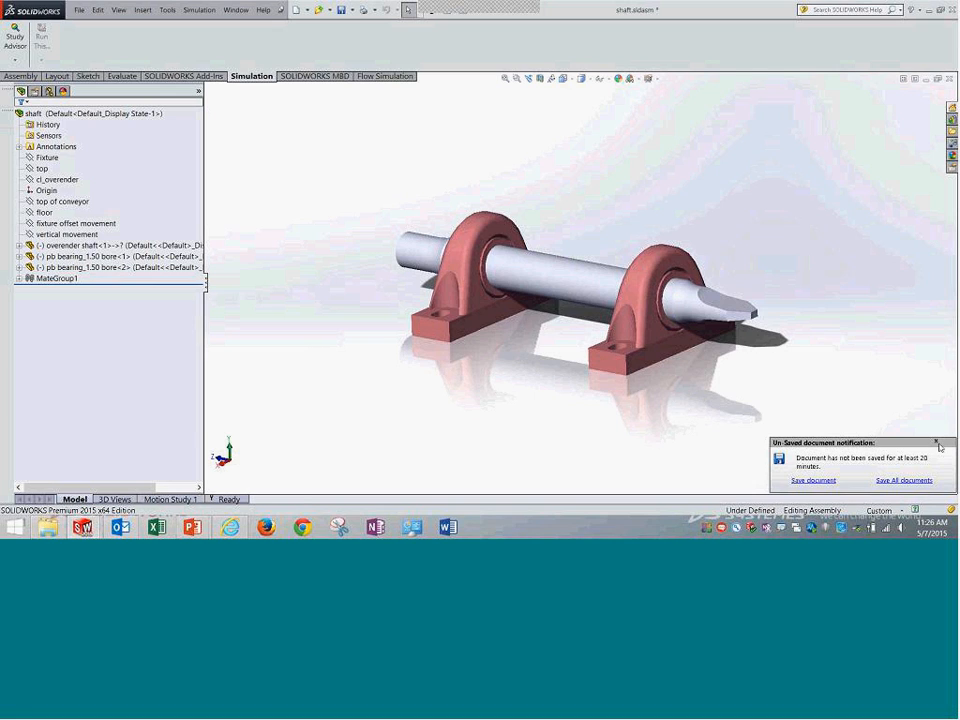
pyautogui.click(937, 442)
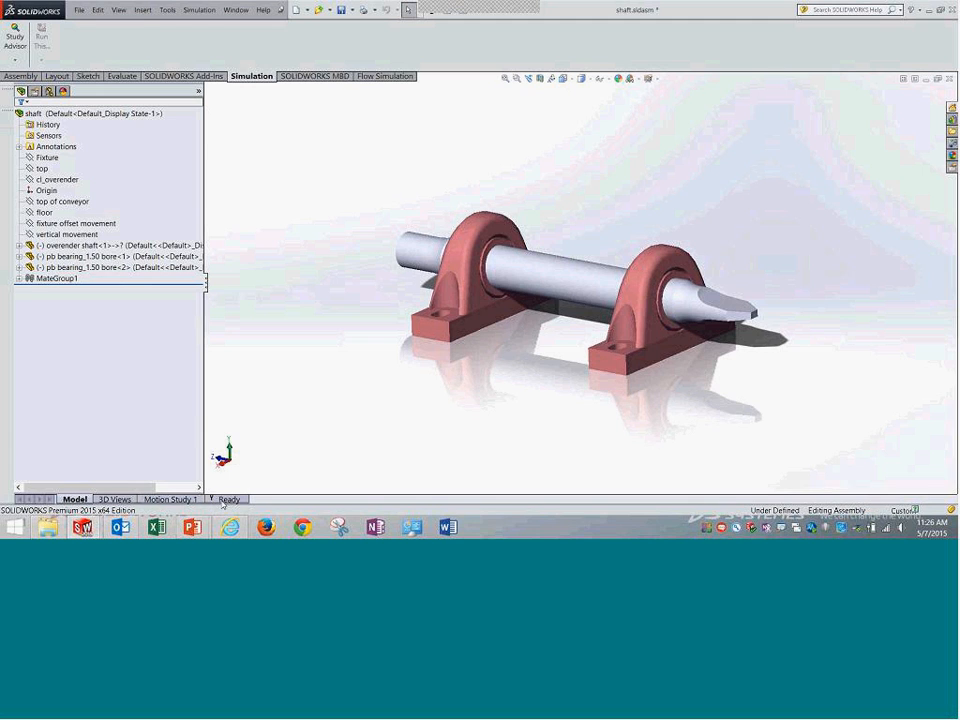
# Start a new simulation study to review the available study types, select Frequency, and cancel without creating it.
pyautogui.rightClick(221, 501)
pyautogui.click(260, 478)
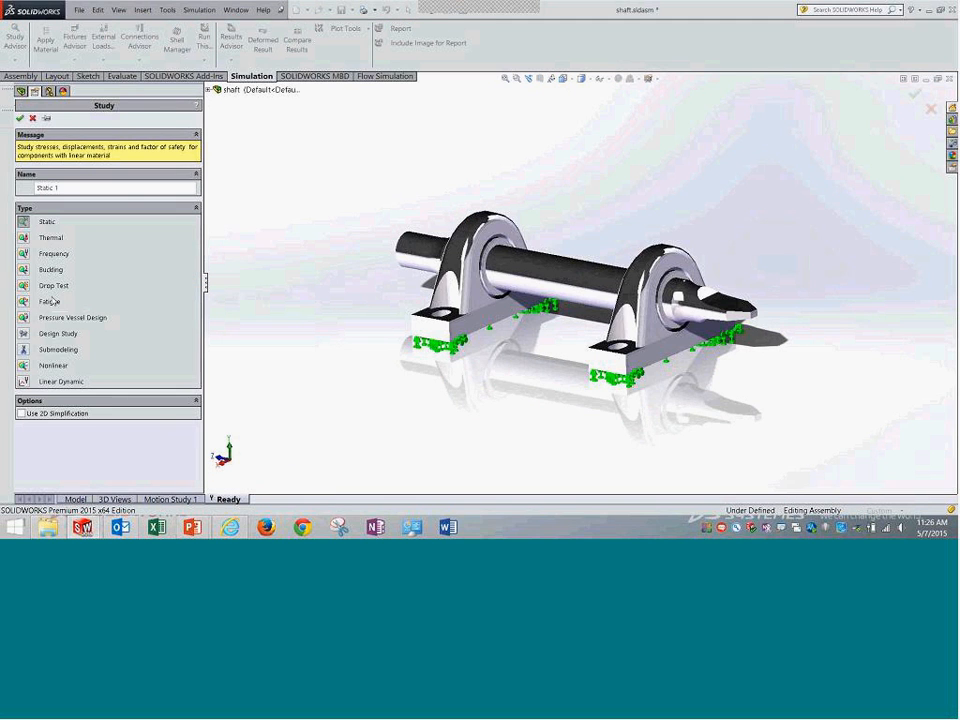
pyautogui.click(24, 257)
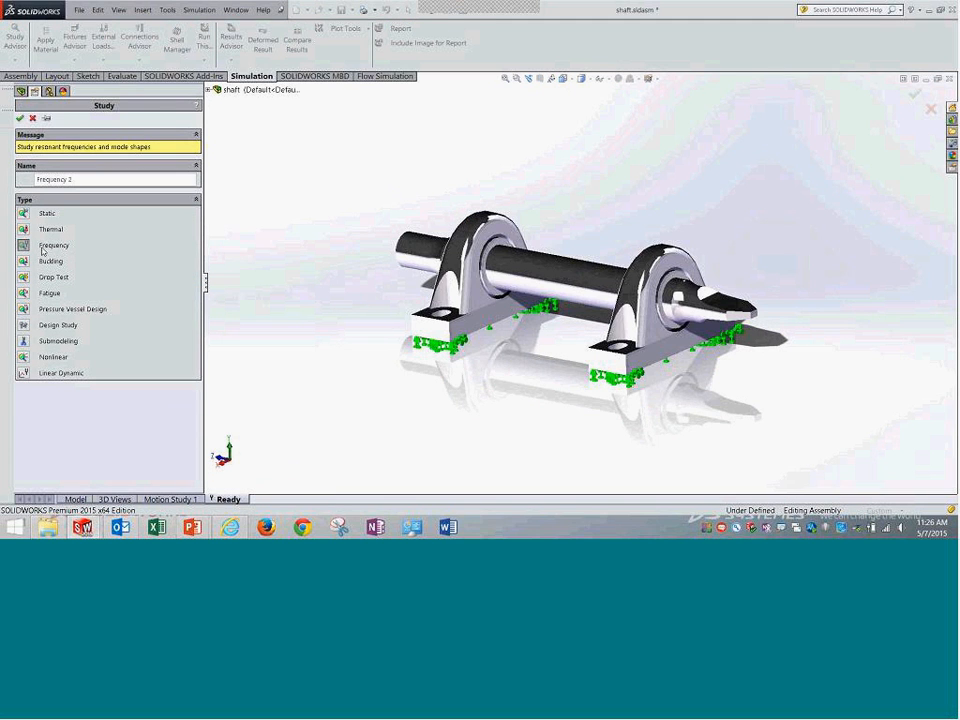
pyautogui.click(32, 118)
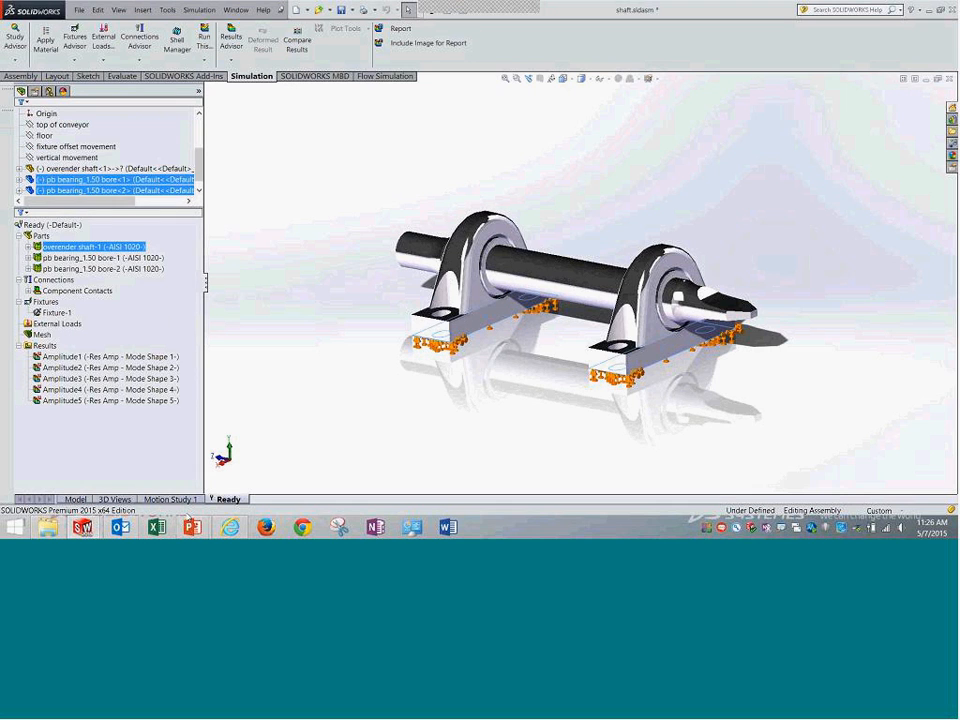
# Review the parts and their materials in the Ready frequency study, and collapse the Parts and Connections folders.
pyautogui.keyDown('ctrl'); pyautogui.click(88, 246); pyautogui.keyUp('ctrl')
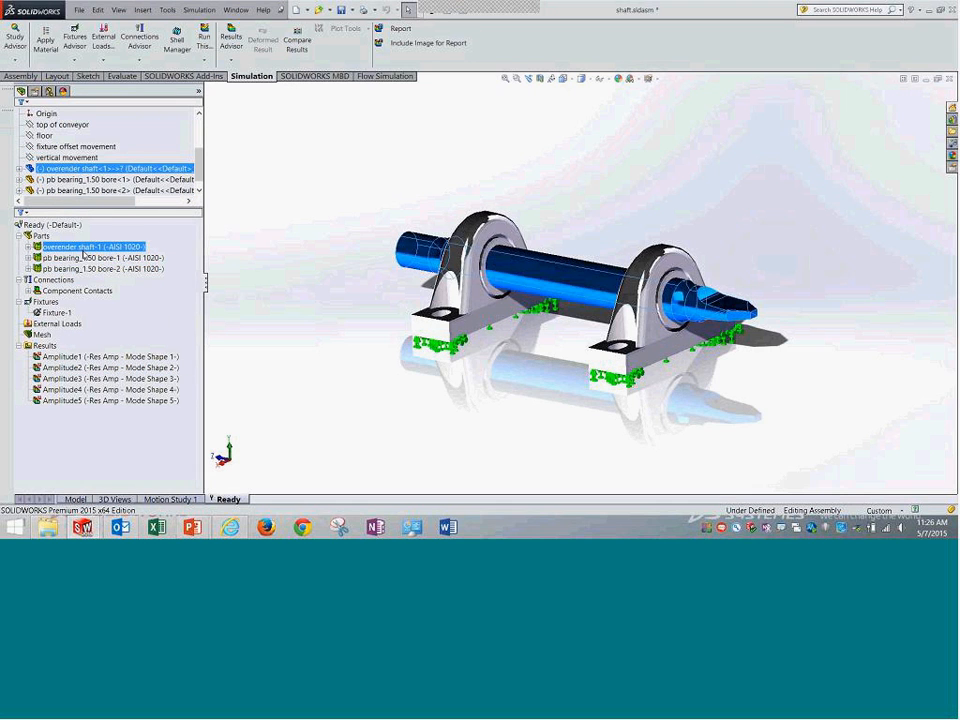
pyautogui.click(85, 264)
pyautogui.click(88, 246)
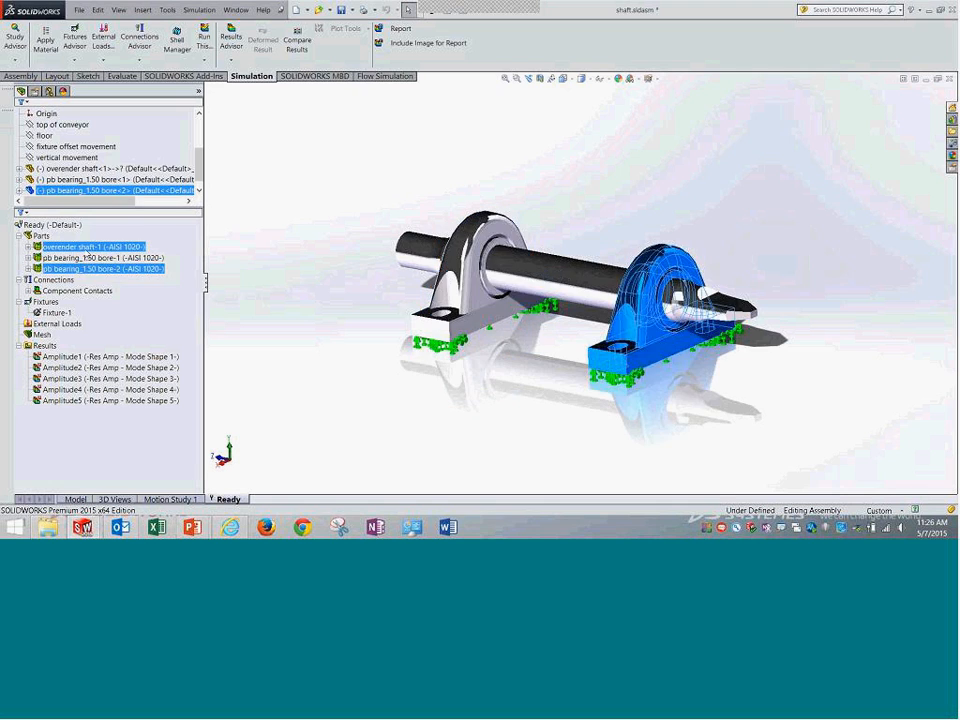
pyautogui.click(19, 236)
pyautogui.click(50, 280)
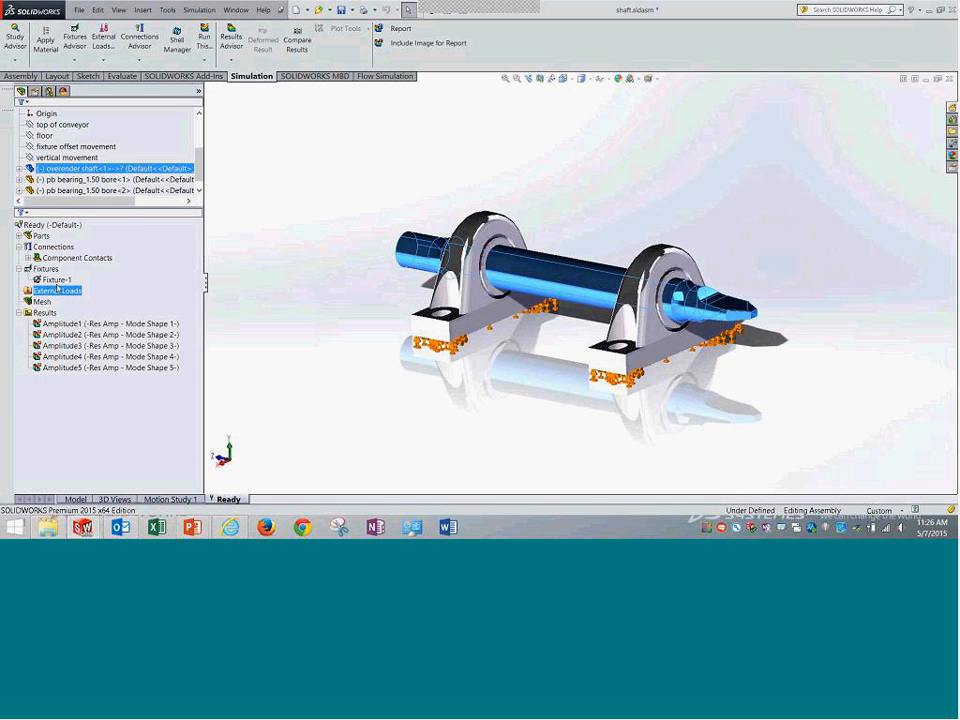
pyautogui.click(30, 259)
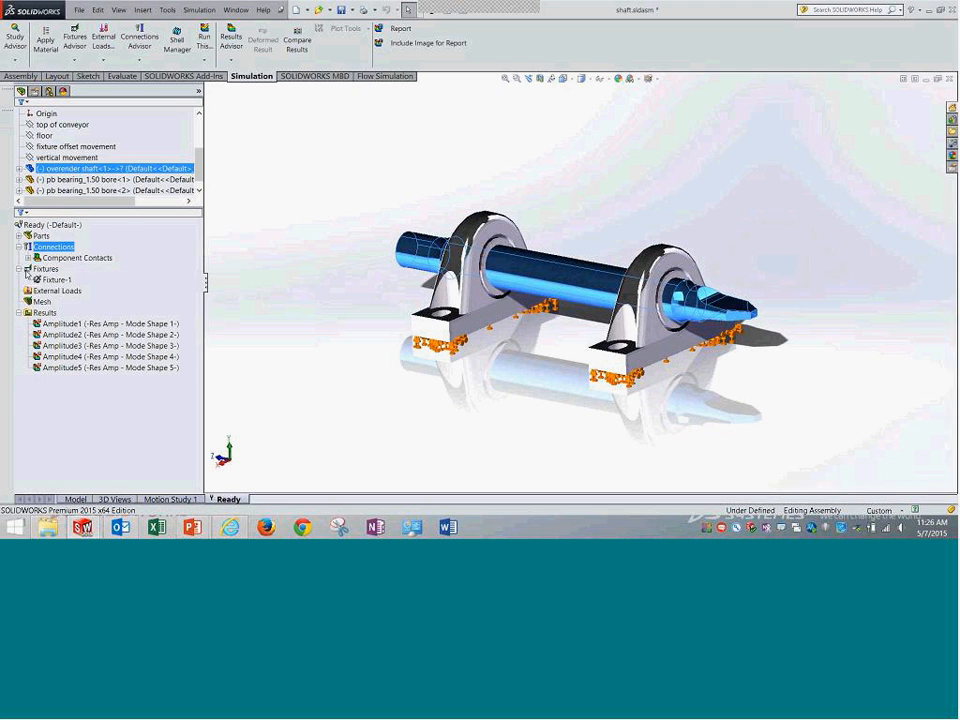
pyautogui.click(19, 246)
# Open the definition of Fixture-1, examine the fixed bottom faces of both bearings, and close it unchanged.
pyautogui.click(56, 269)
pyautogui.rightClick(56, 270)
pyautogui.click(96, 313)
pyautogui.moveTo(358, 383); pyautogui.dragTo(596, 360, button='middle')
pyautogui.scroll(-3, 640, 313)
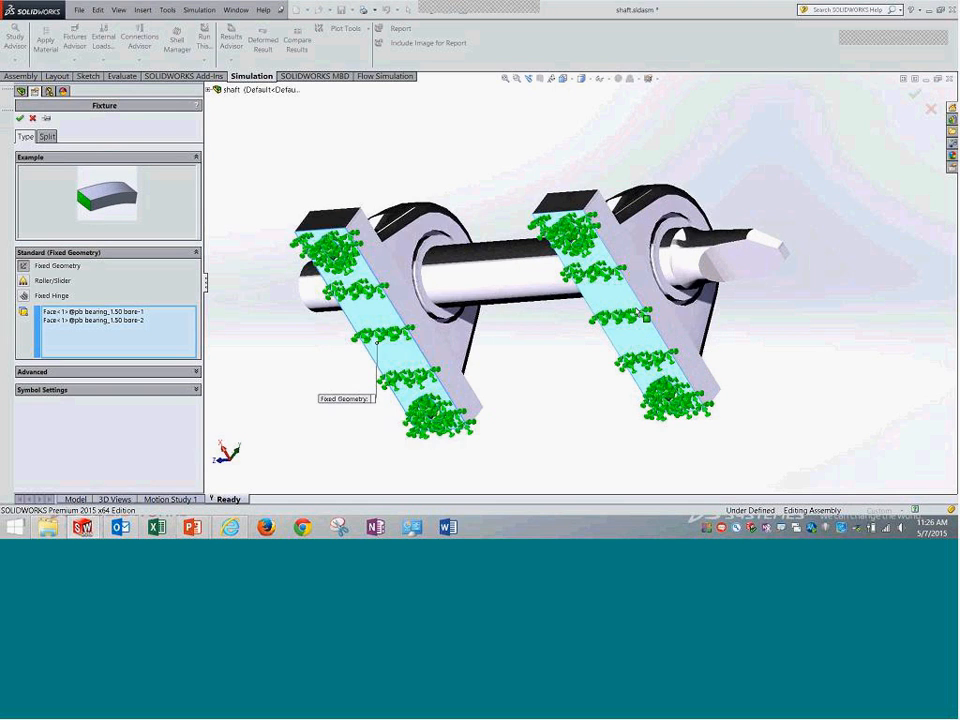
pyautogui.scroll(-3, 469, 336)
pyautogui.scroll(3, 469, 336)
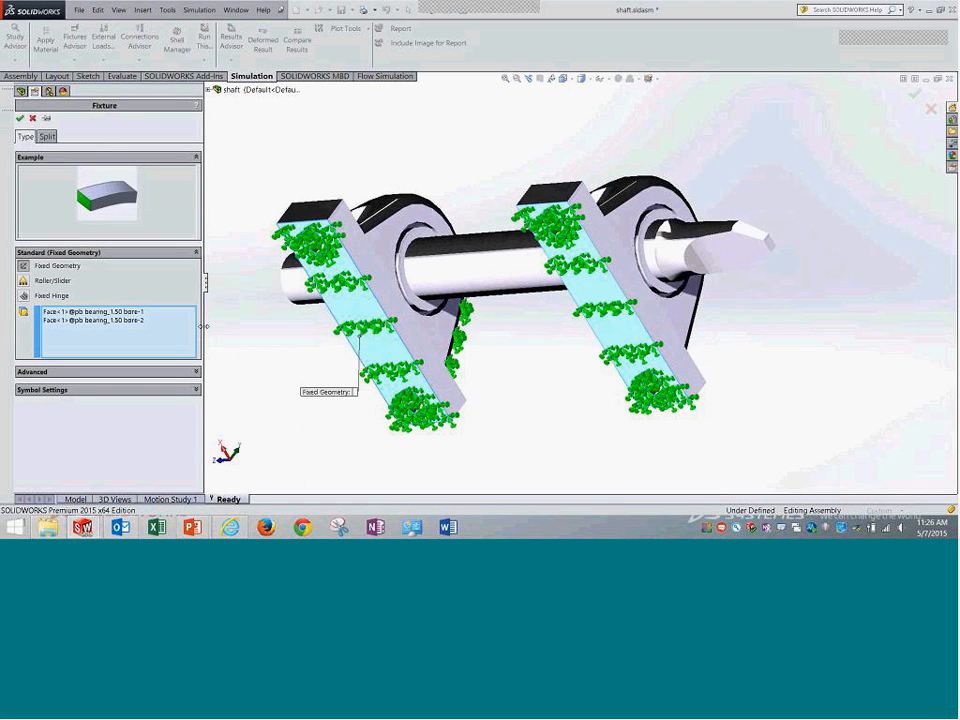
pyautogui.click(111, 321)
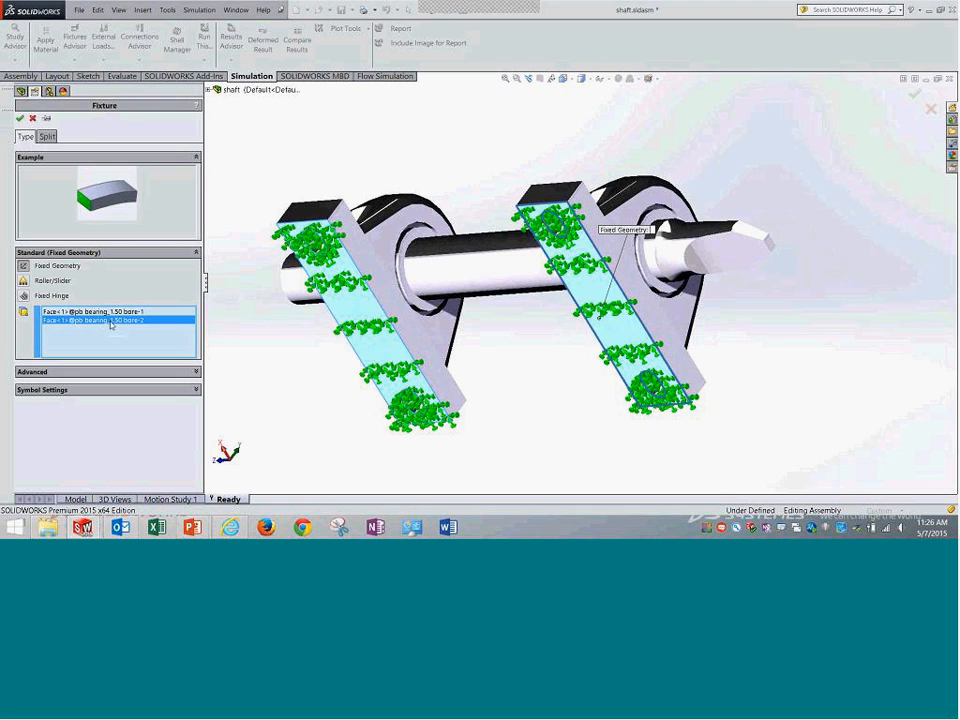
pyautogui.click(19, 118)
pyautogui.moveTo(346, 168); pyautogui.dragTo(300, 310, button='middle')
# Open the bonded Global Contact definition under the component contacts, review its settings, close it unchanged, and collapse the connections and fixtures.
pyautogui.click(53, 247)
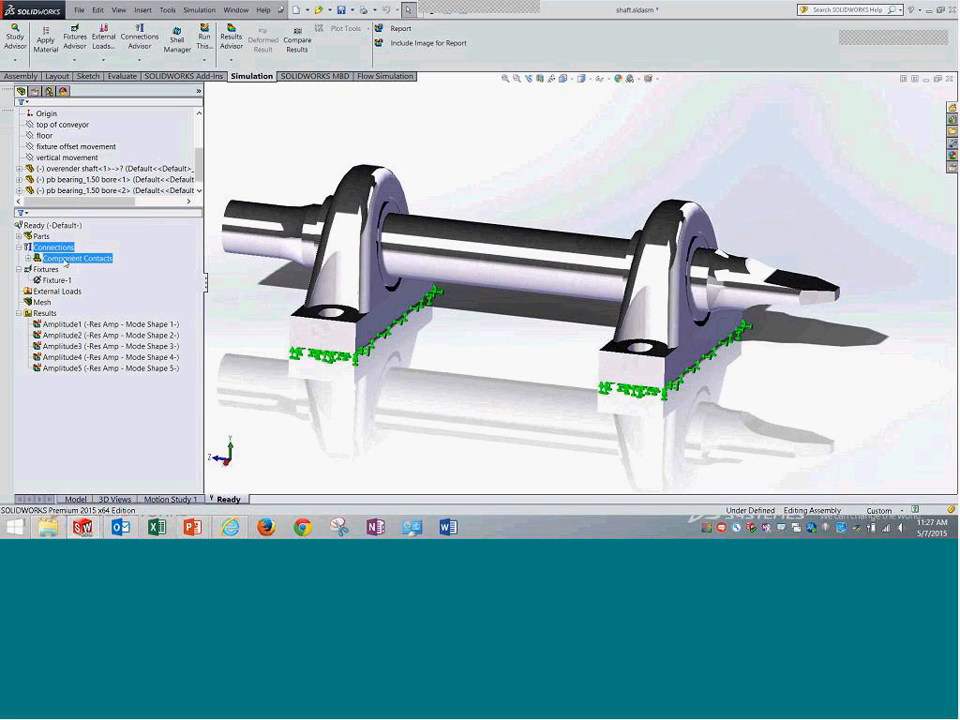
pyautogui.doubleClick(65, 258)
pyautogui.rightClick(90, 269)
pyautogui.click(120, 295)
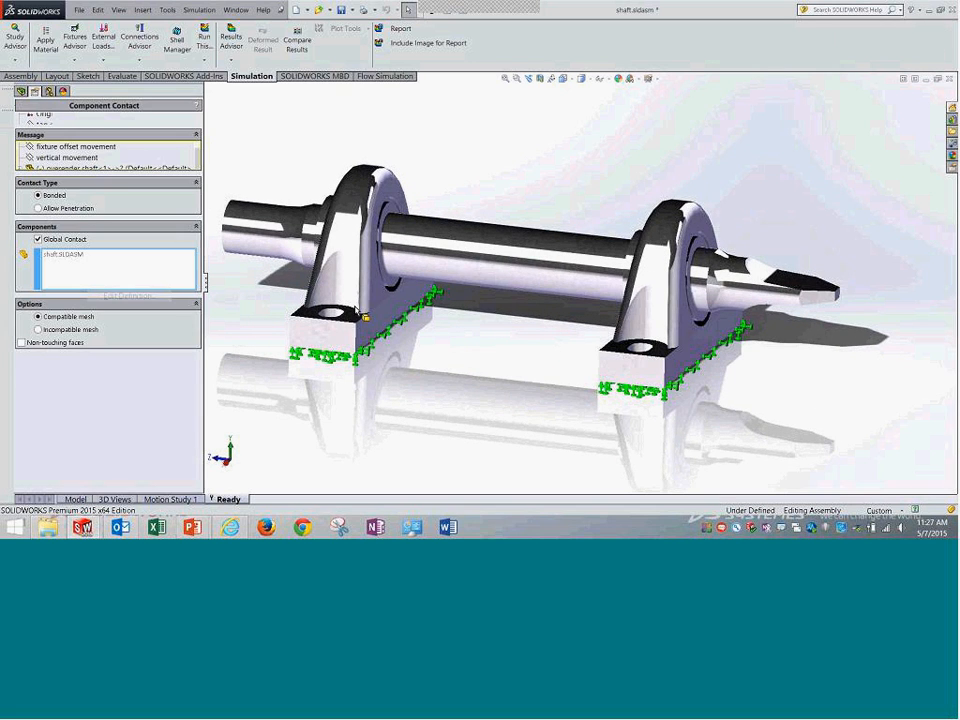
pyautogui.moveTo(362, 314); pyautogui.dragTo(491, 323, button='middle')
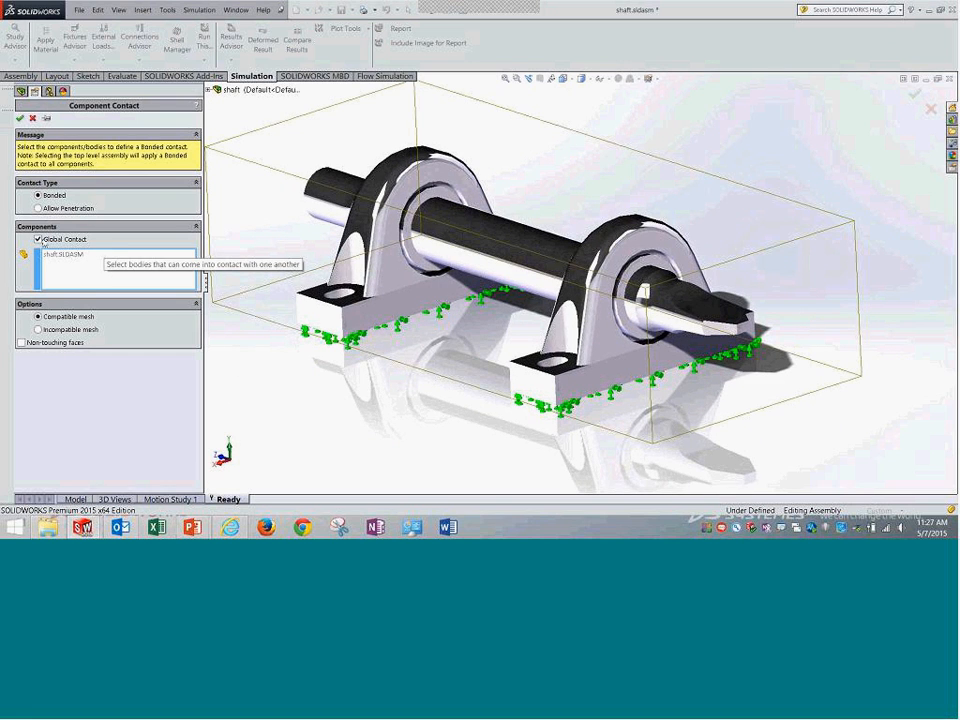
pyautogui.click(20, 118)
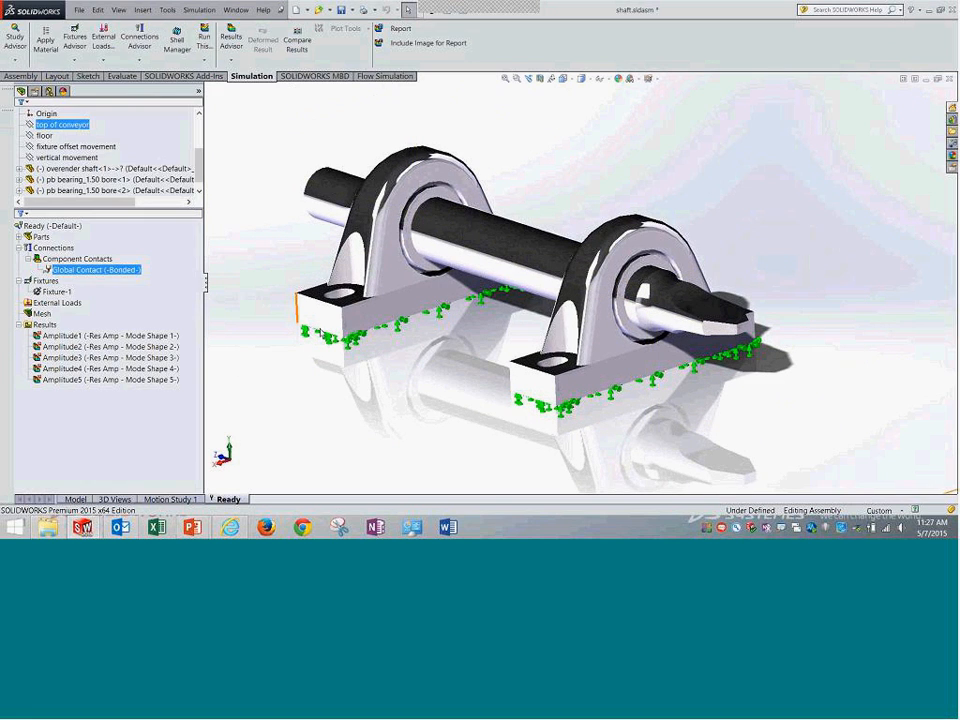
pyautogui.moveTo(408, 393); pyautogui.dragTo(467, 277, button='middle')
pyautogui.click(22, 250)
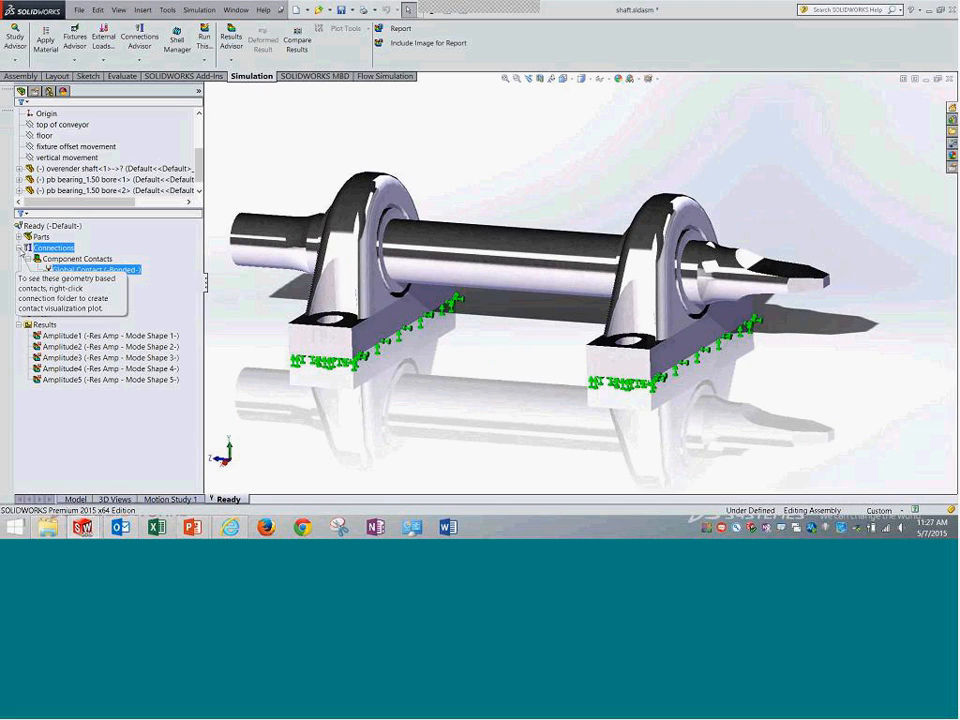
pyautogui.click(18, 247)
# Display the Amplitude1 plot for Mode Shape 1 and view the deformed shaft assembly in the Right view.
pyautogui.click(65, 303)
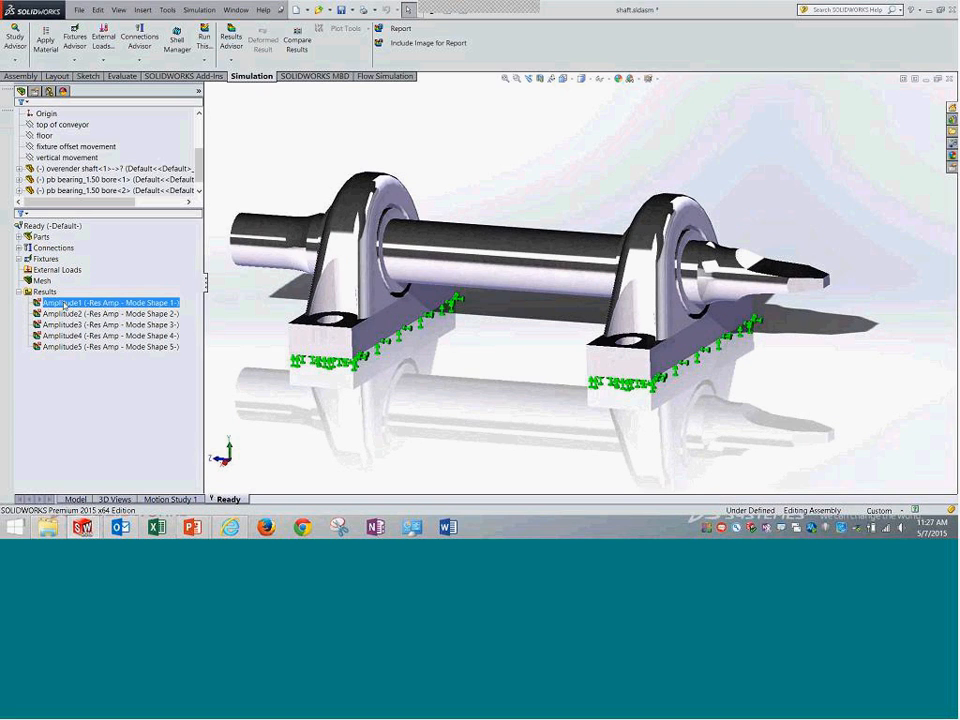
pyautogui.doubleClick(63, 303)
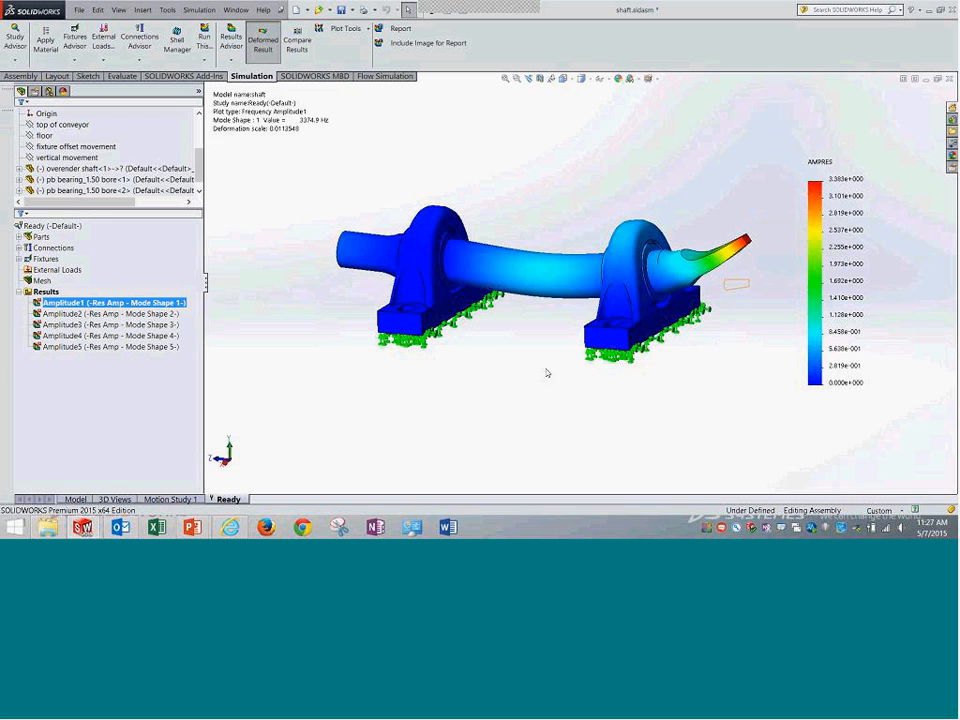
pyautogui.click(240, 456)
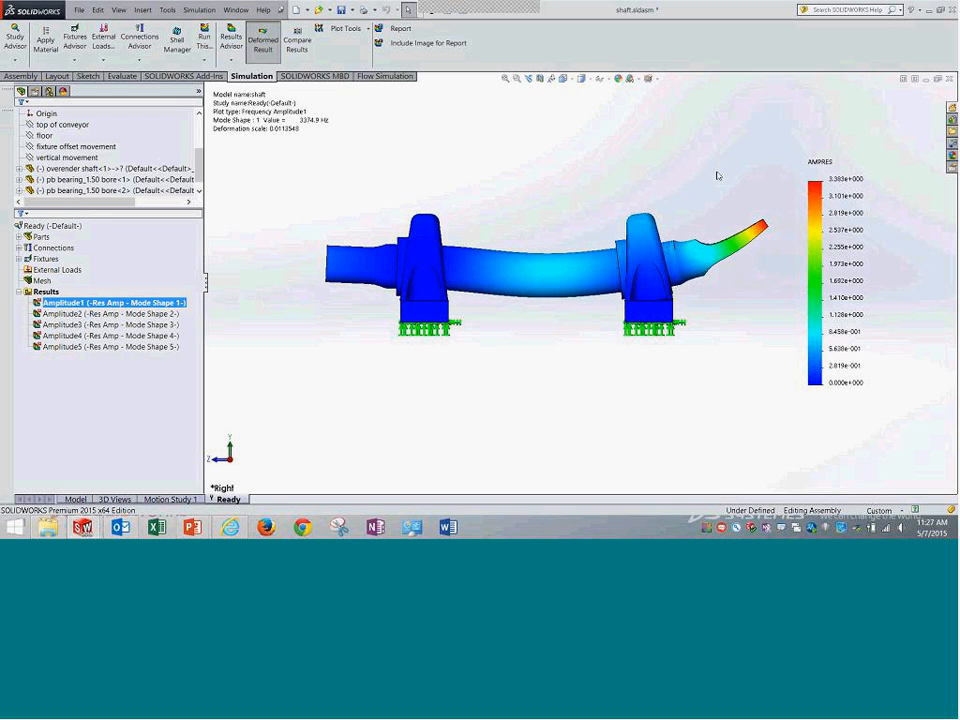
# Animate the Amplitude1 plot of Mode Shape 1, close the animation, and inspect the deformed shaft assembly at an angle.
pyautogui.scroll(-2, 717, 175)
pyautogui.keyDown('ctrl'); pyautogui.click(110, 313); pyautogui.keyUp('ctrl')
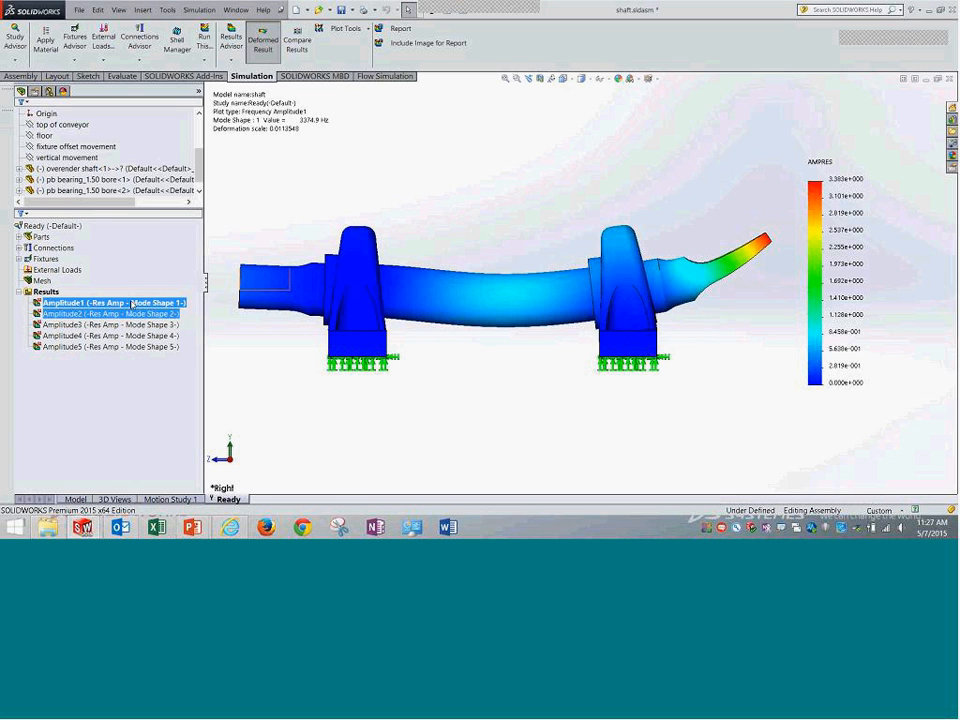
pyautogui.rightClick(132, 304)
pyautogui.click(230, 116)
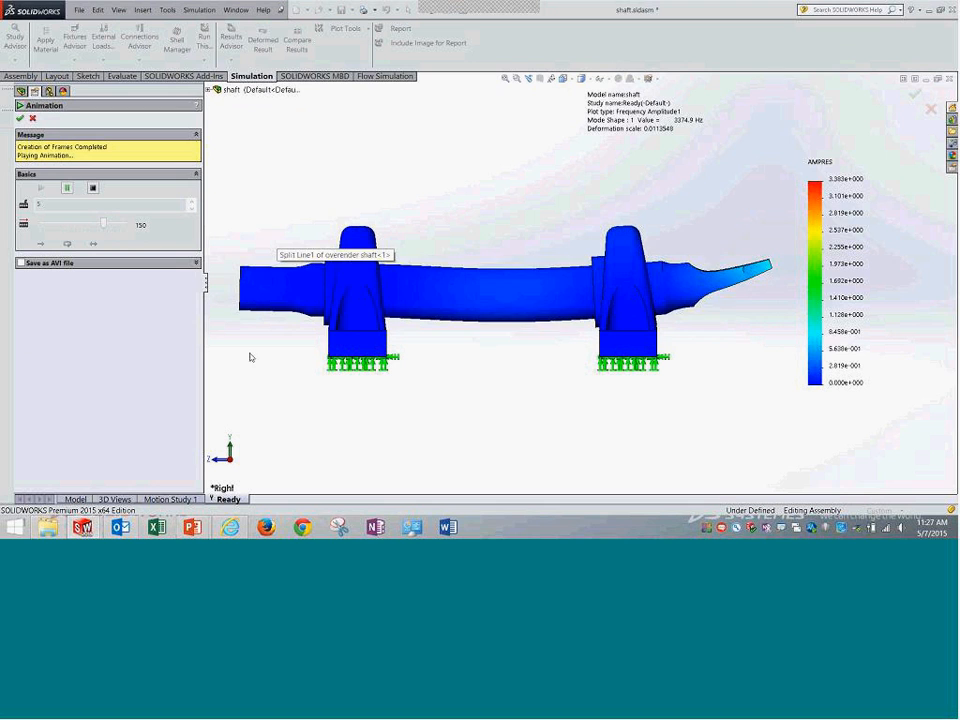
pyautogui.click(21, 91)
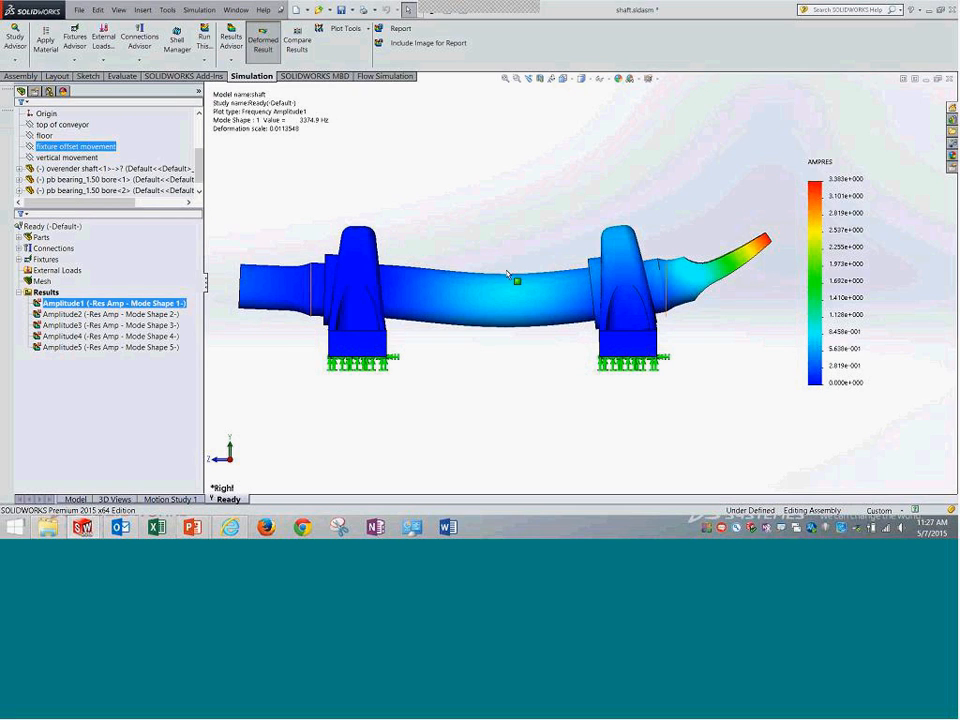
pyautogui.moveTo(476, 184); pyautogui.dragTo(466, 258, button='middle')
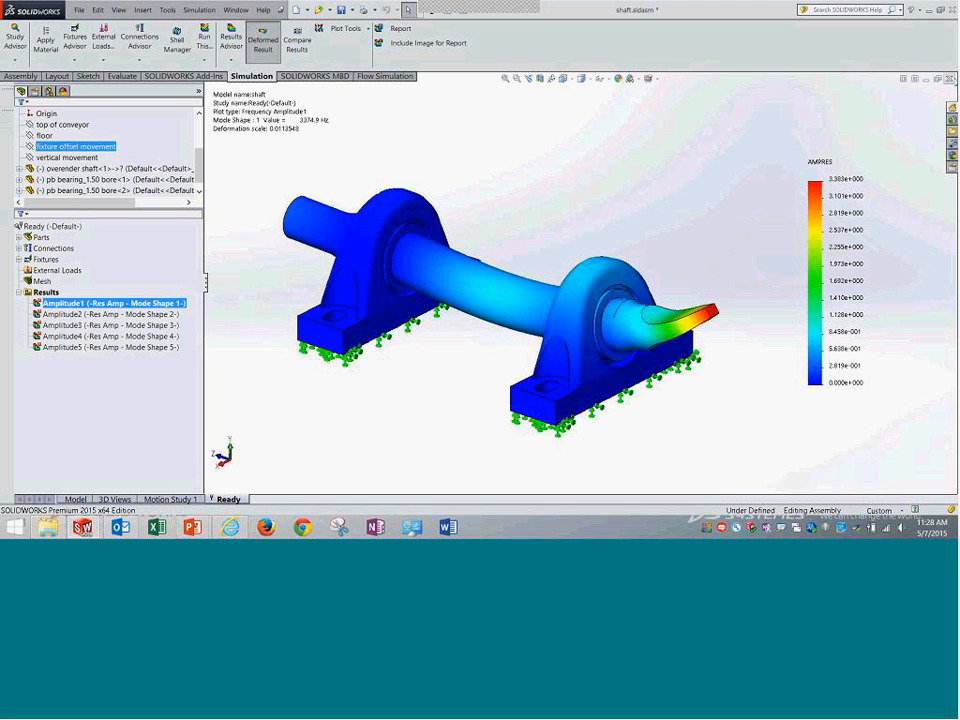
# Close the shaft assembly and display the Displacement1 plot of the knob part's Ready study.
pyautogui.click(407, 273)
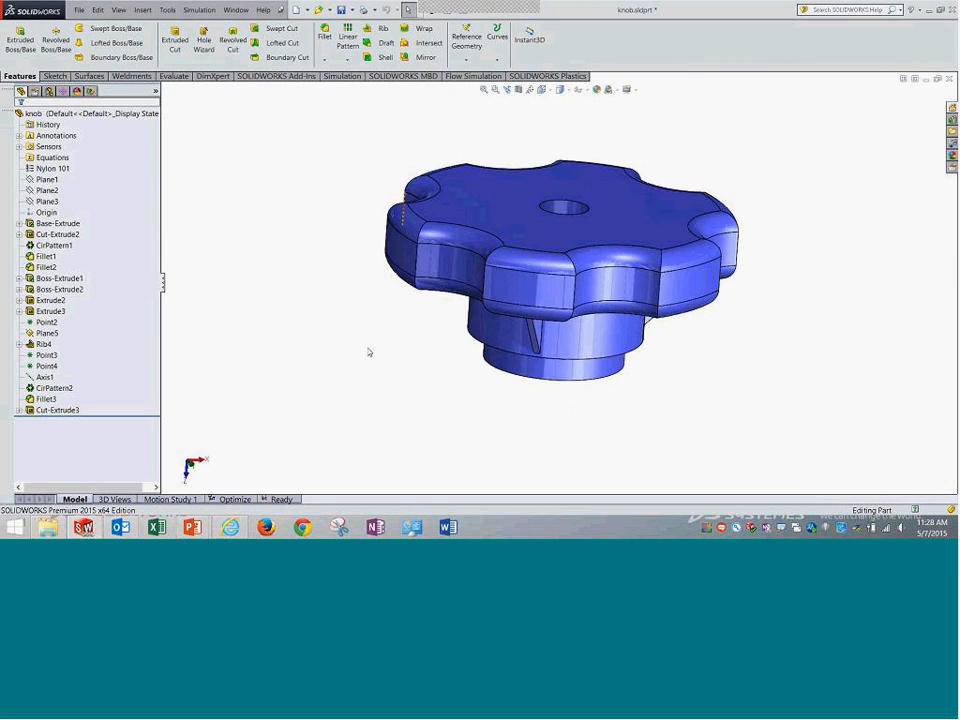
pyautogui.moveTo(369, 354); pyautogui.dragTo(375, 212, button='middle')
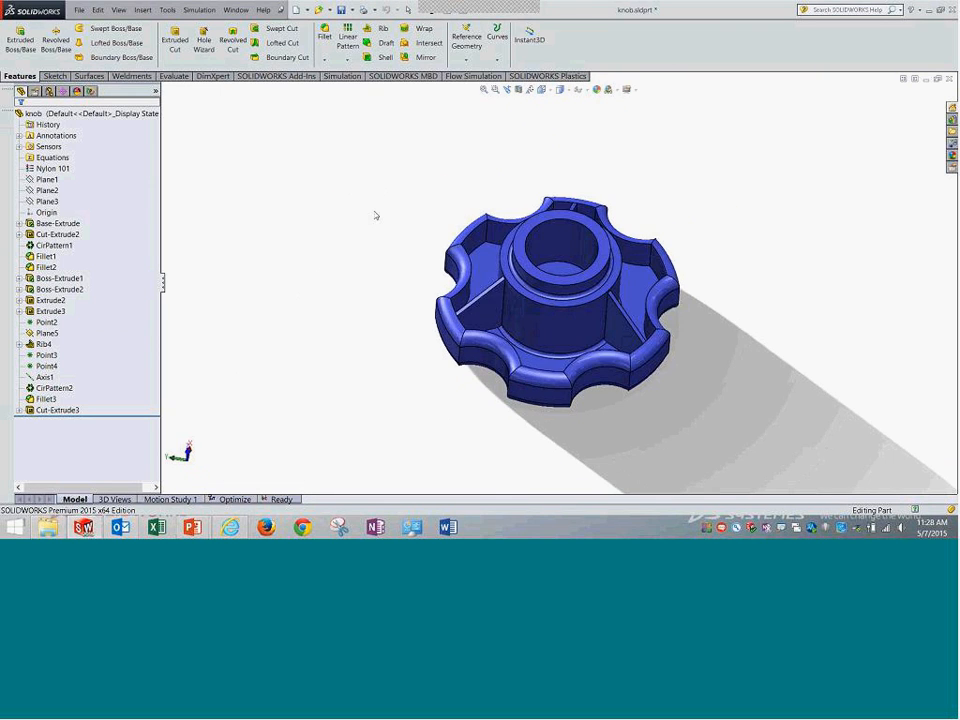
pyautogui.click(281, 500)
pyautogui.click(44, 345)
pyautogui.click(19, 345)
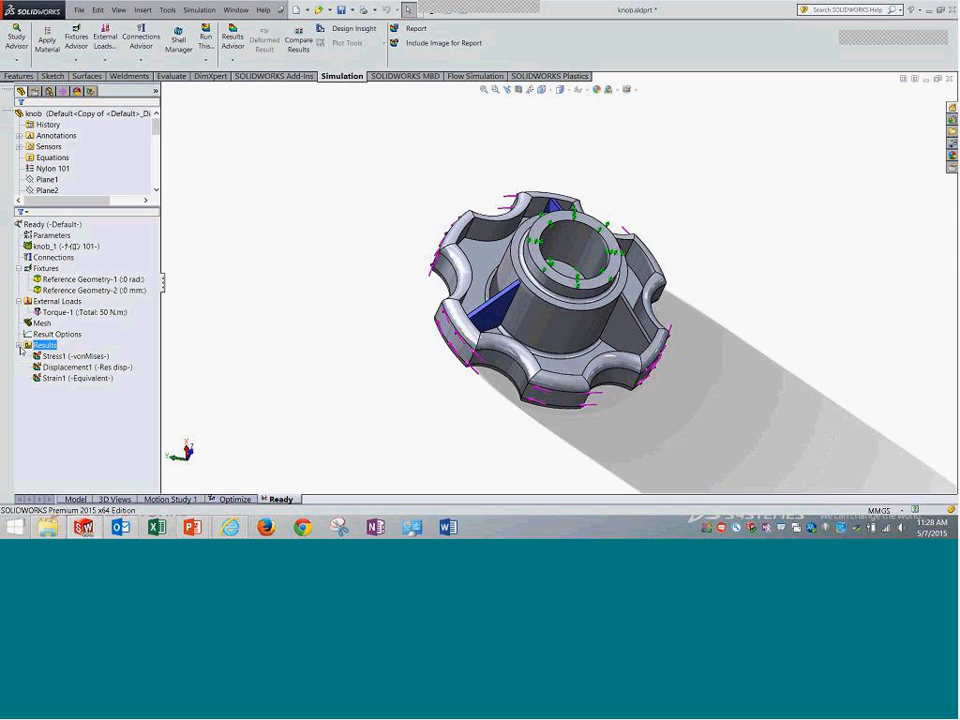
pyautogui.doubleClick(75, 367)
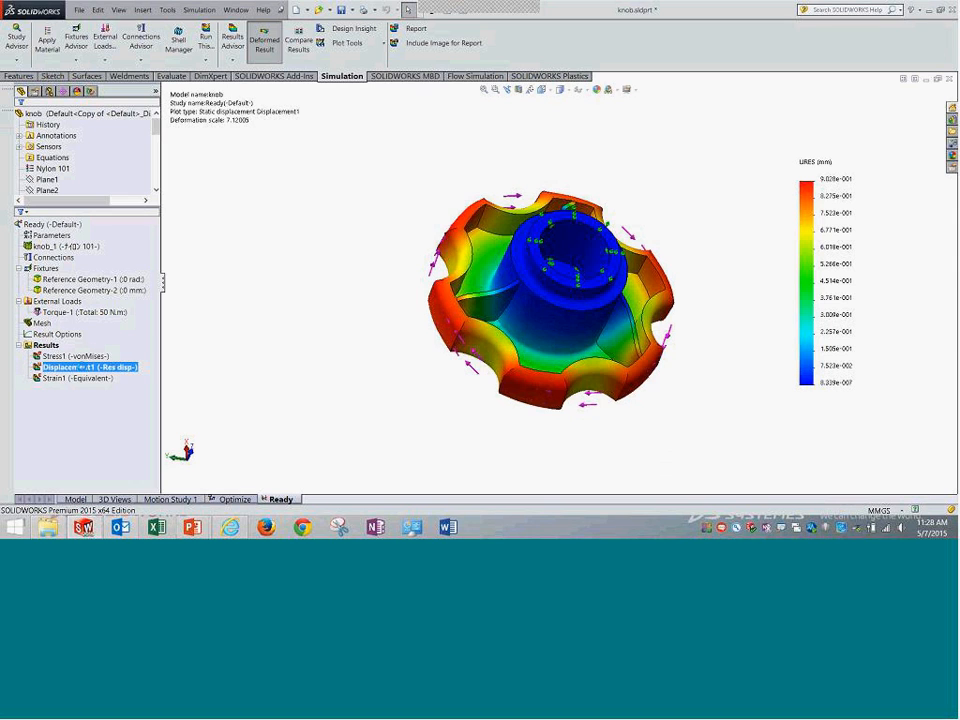
pyautogui.moveTo(162, 291); pyautogui.dragTo(192, 291)
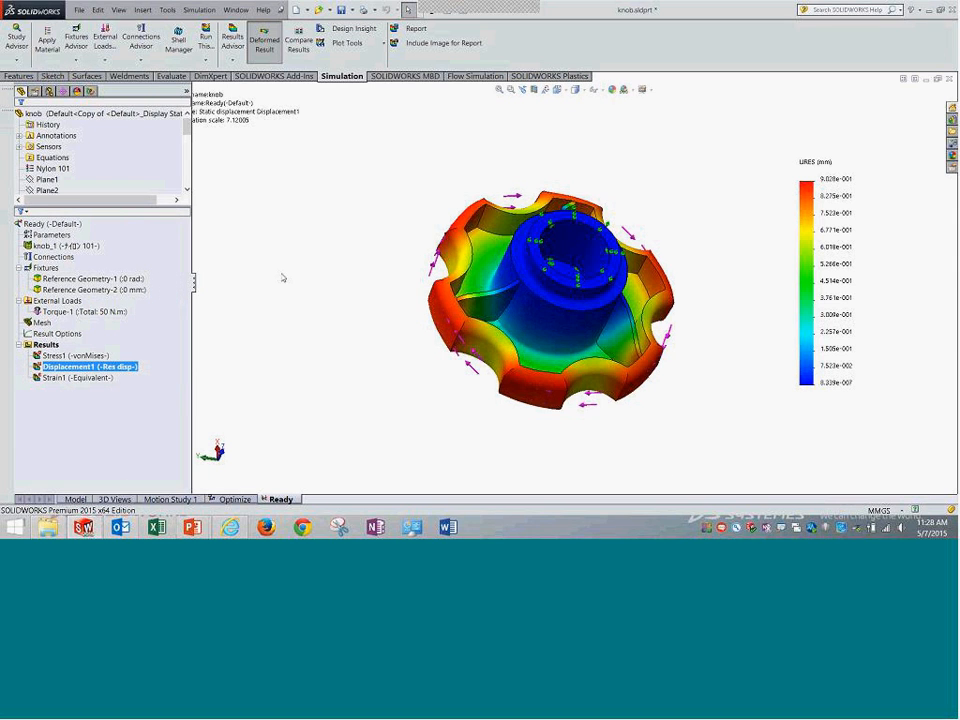
# Review the knob's material entry and both reference geometry fixtures in the Ready study.
pyautogui.click(140, 280)
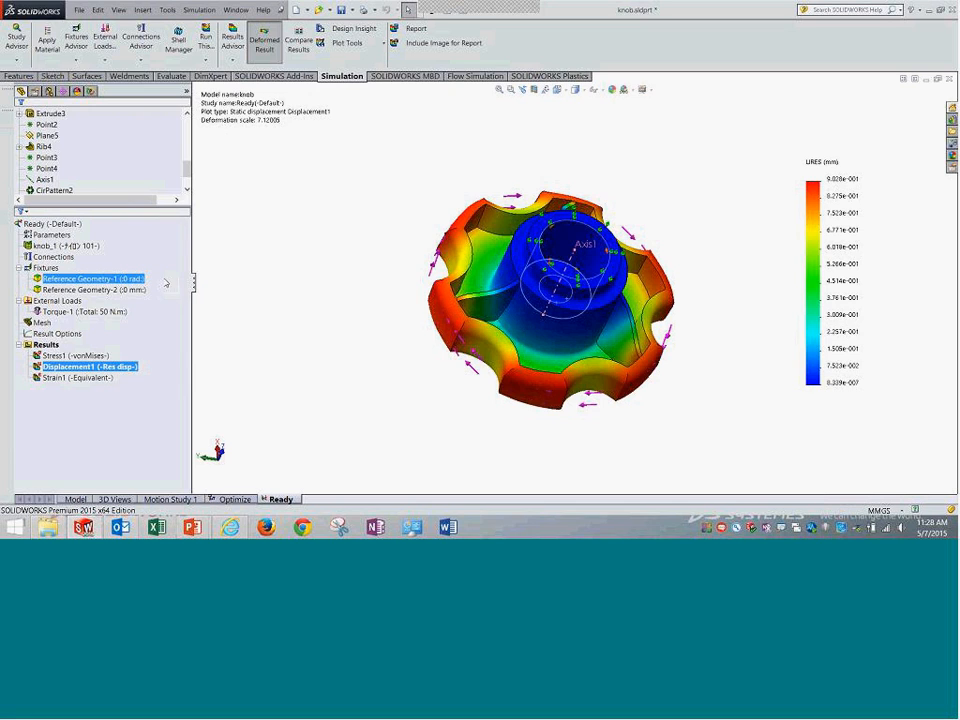
pyautogui.click(66, 246)
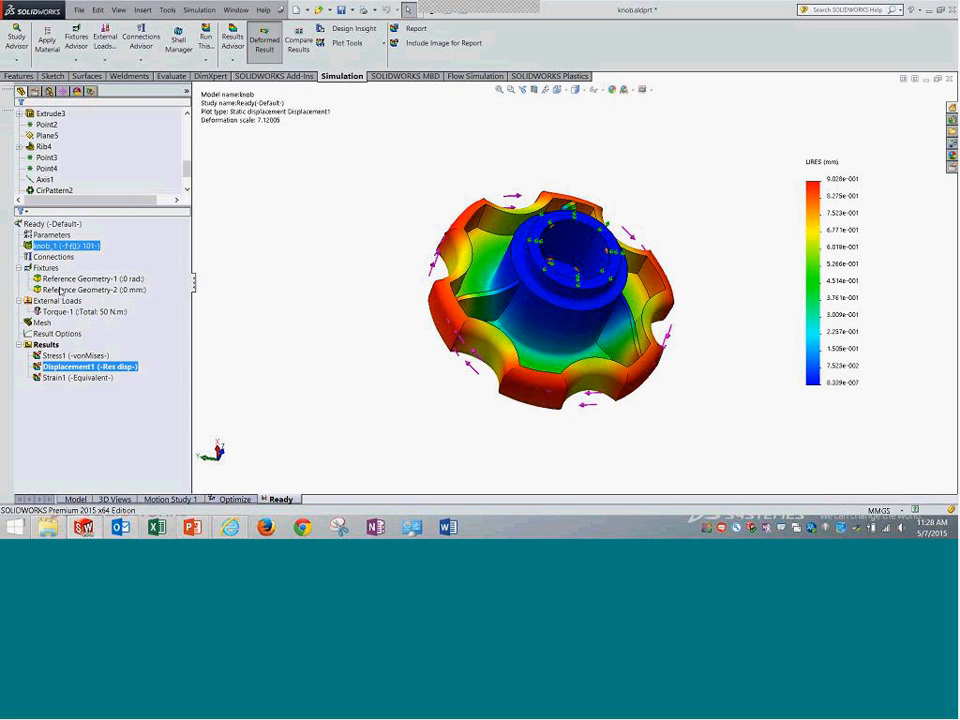
pyautogui.click(61, 281)
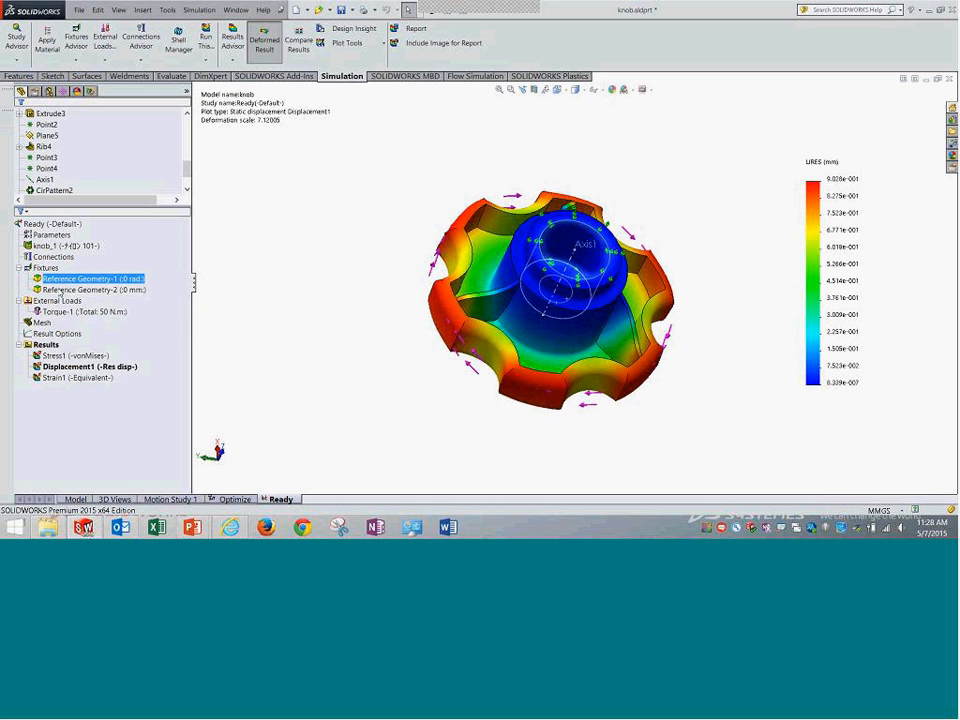
pyautogui.click(61, 290)
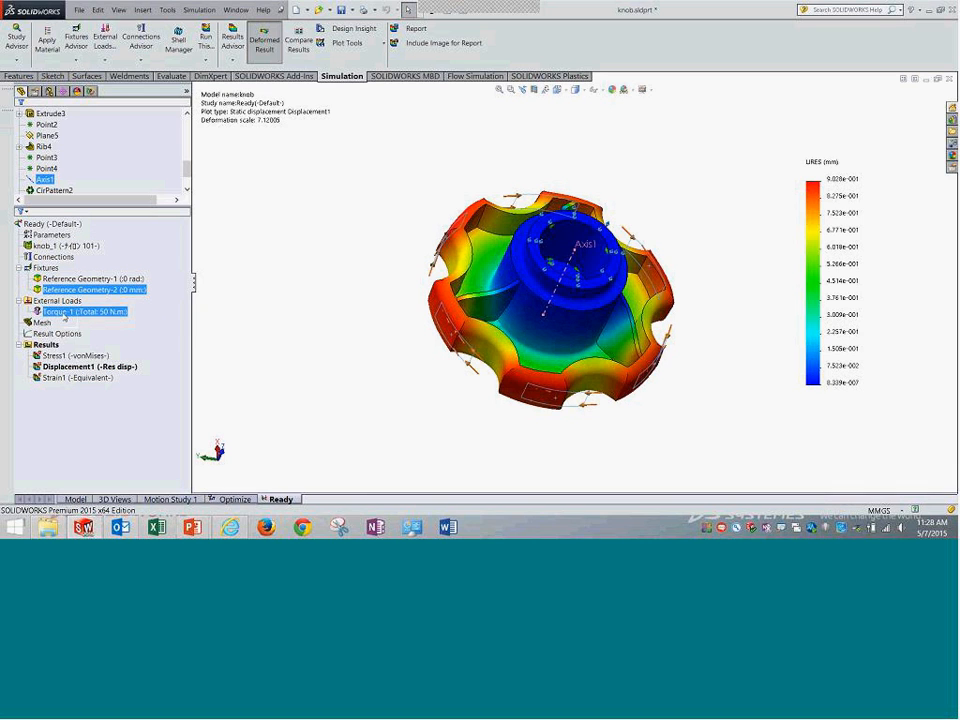
# Open the Torque-1 definition, examine its loaded faces and axis, close it unchanged, and collapse the fixtures and external loads.
pyautogui.rightClick(60, 312)
pyautogui.click(110, 357)
pyautogui.moveTo(319, 353); pyautogui.dragTo(300, 250, button='middle')
pyautogui.click(19, 118)
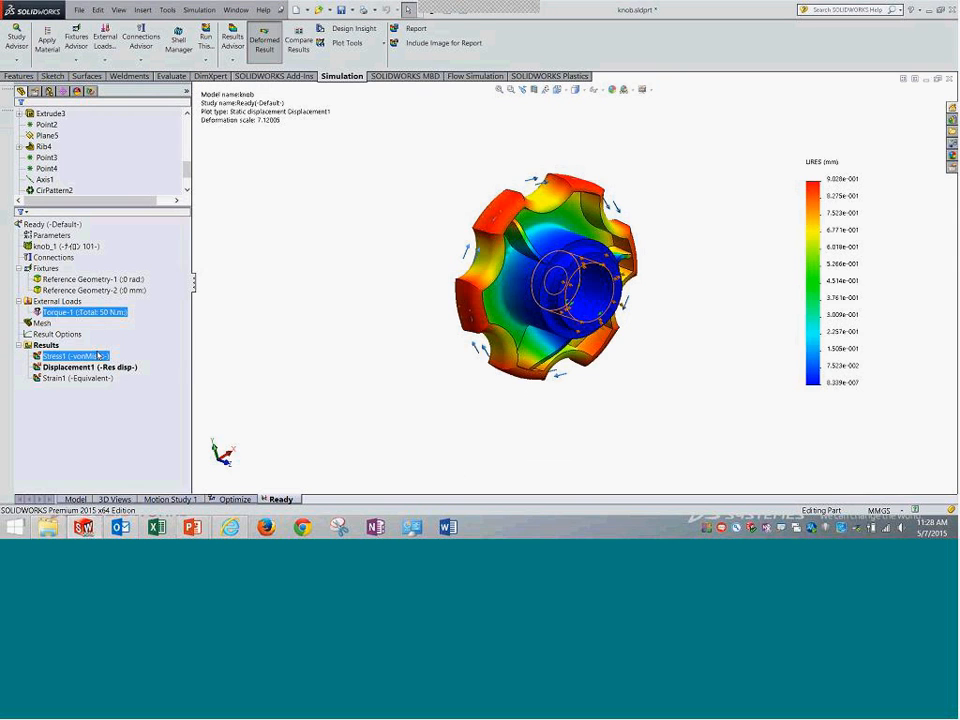
pyautogui.click(19, 268)
pyautogui.click(57, 279)
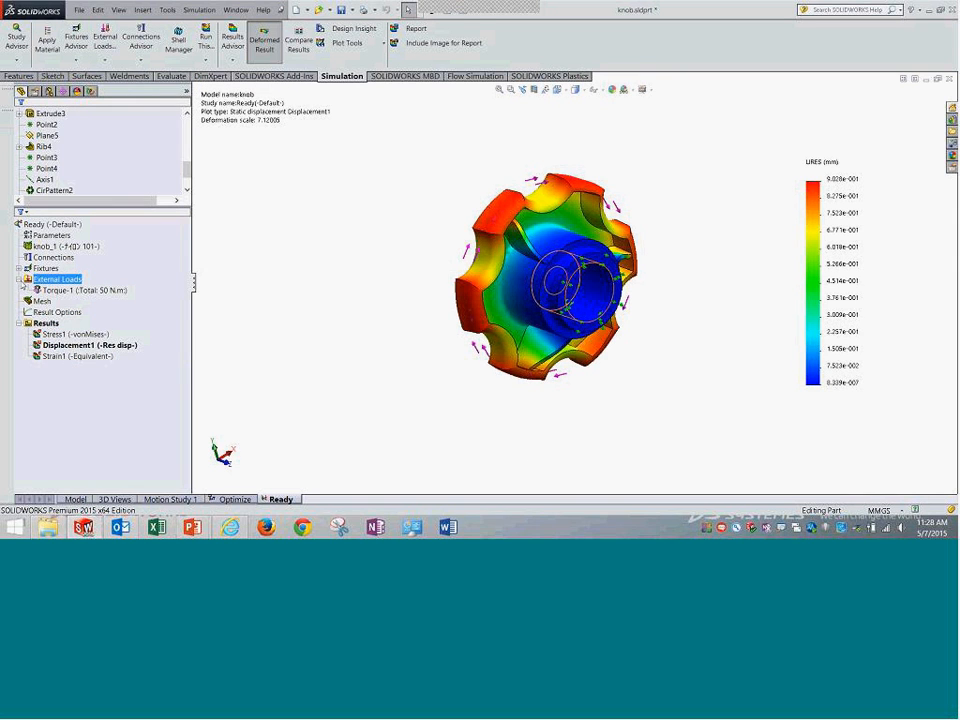
pyautogui.click(19, 280)
# Display the Stress1 von Mises plot and inspect the stress around the base of the knob's hub.
pyautogui.click(55, 323)
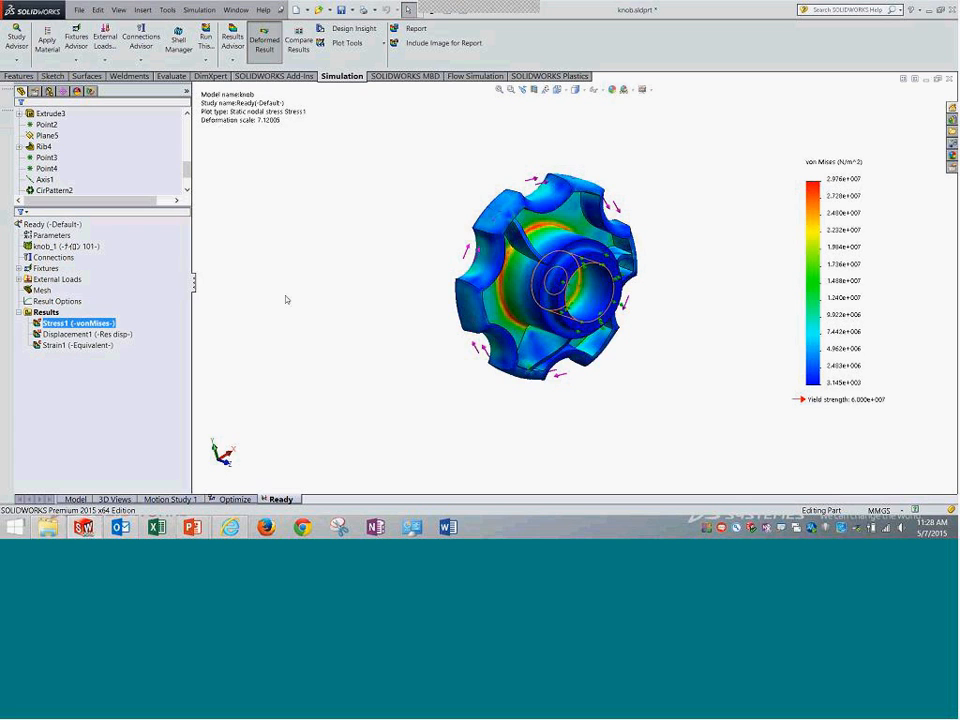
pyautogui.moveTo(422, 212); pyautogui.dragTo(543, 224, button='middle')
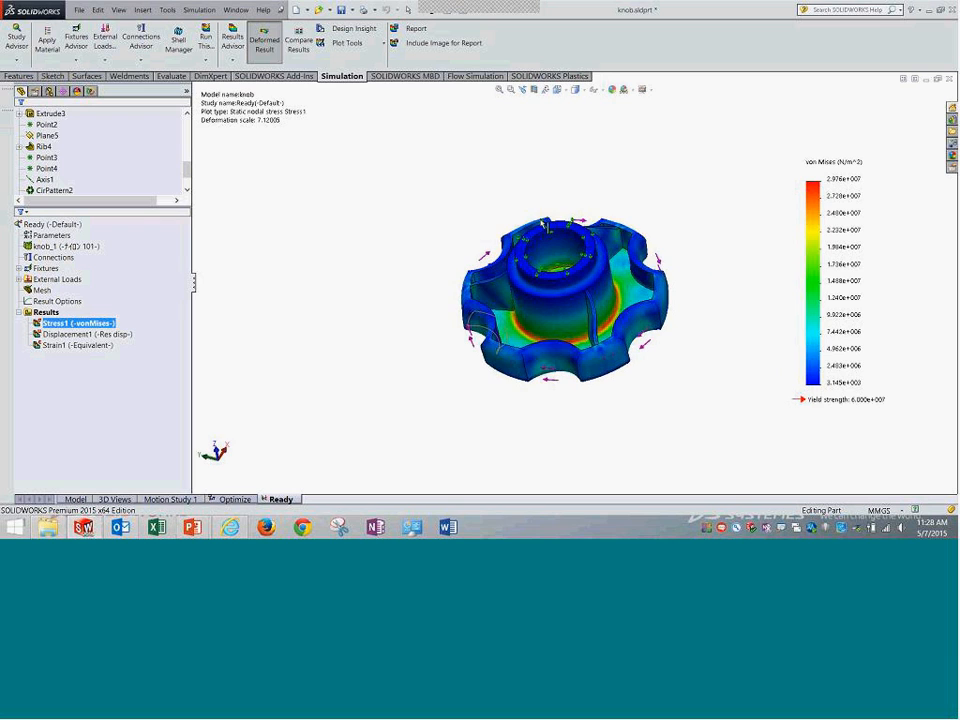
pyautogui.click(498, 90)
# Create a new design study for the knob.
pyautogui.rightClick(281, 500)
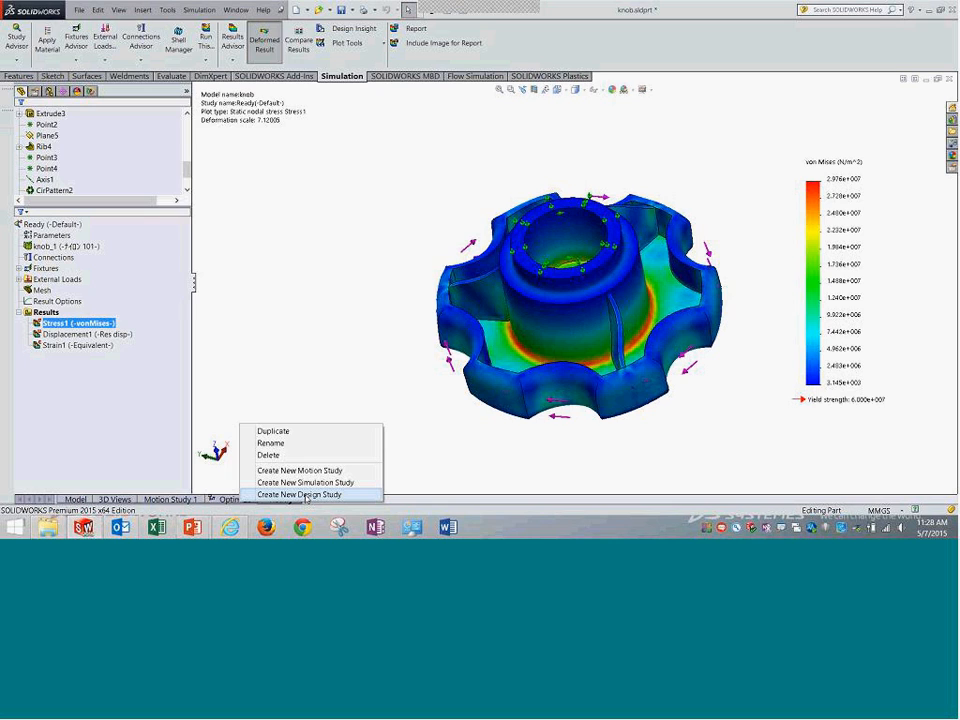
pyautogui.click(305, 495)
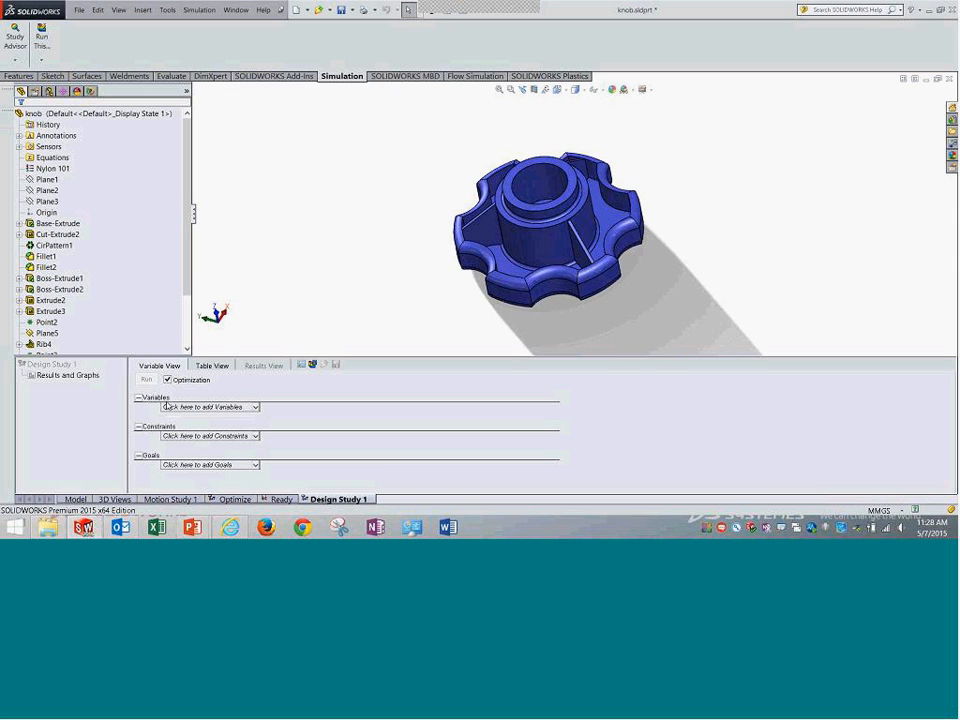
# Try adding a variable parameter named test linked to the knob's 25.4 mm diameter dimension, and cancel the parameter edits.
pyautogui.click(190, 407)
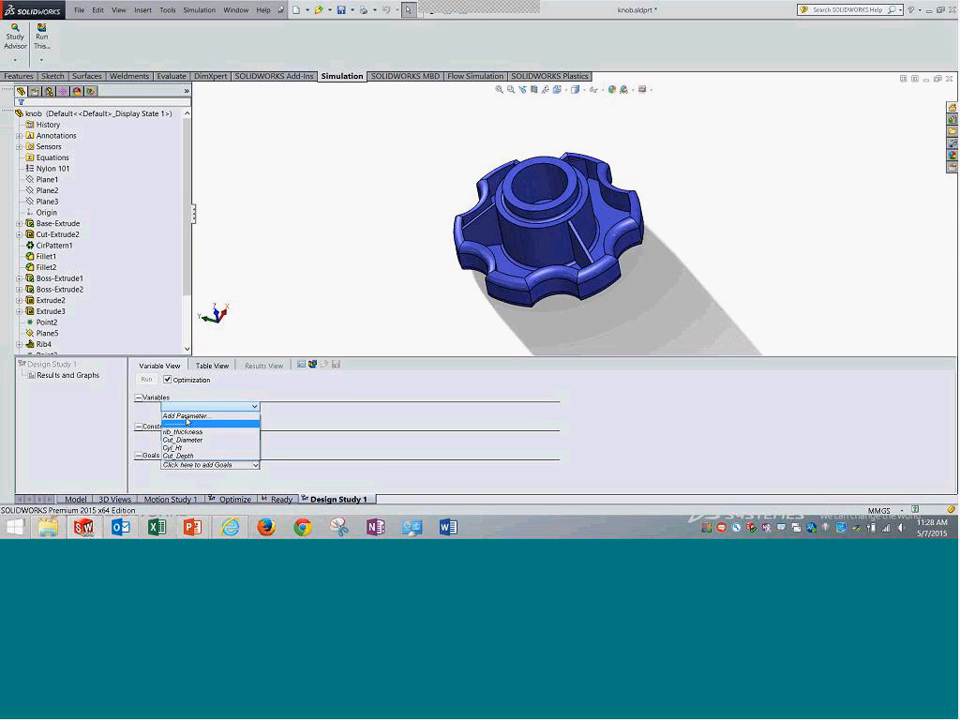
pyautogui.click(186, 416)
pyautogui.moveTo(252, 16); pyautogui.dragTo(178, 75)
pyautogui.click(68, 104)
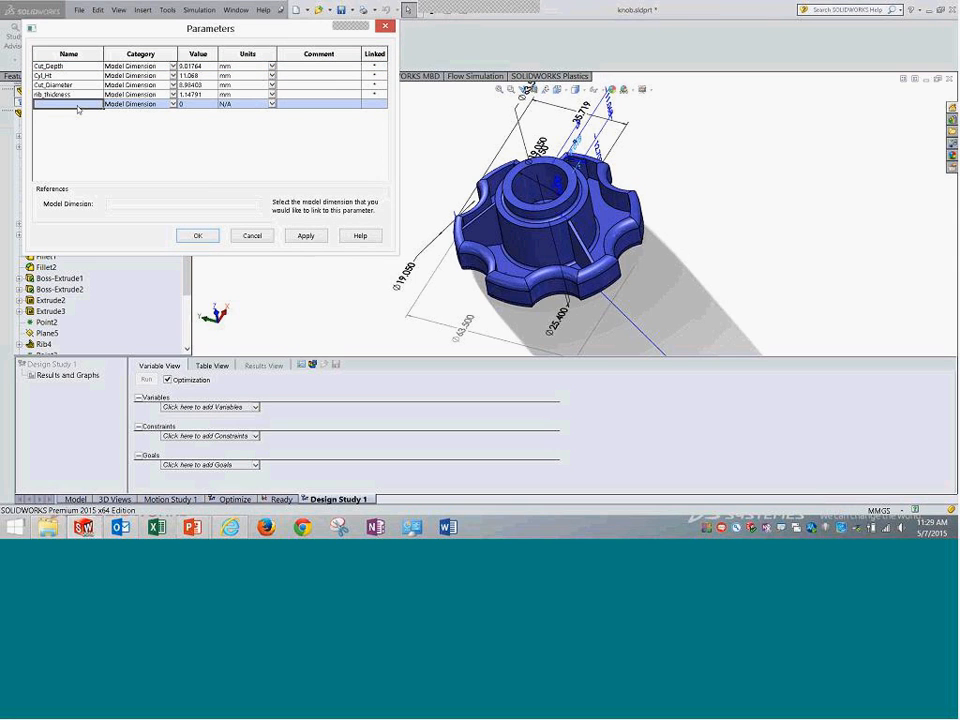
pyautogui.write('test')
pyautogui.moveTo(500, 175)
pyautogui.mouseDown(button='middle')
pyautogui.moveTo(541, 234)
pyautogui.moveTo(541, 280)
pyautogui.moveTo(540, 260)
pyautogui.moveTo(552, 279)
pyautogui.mouseUp(button='middle')
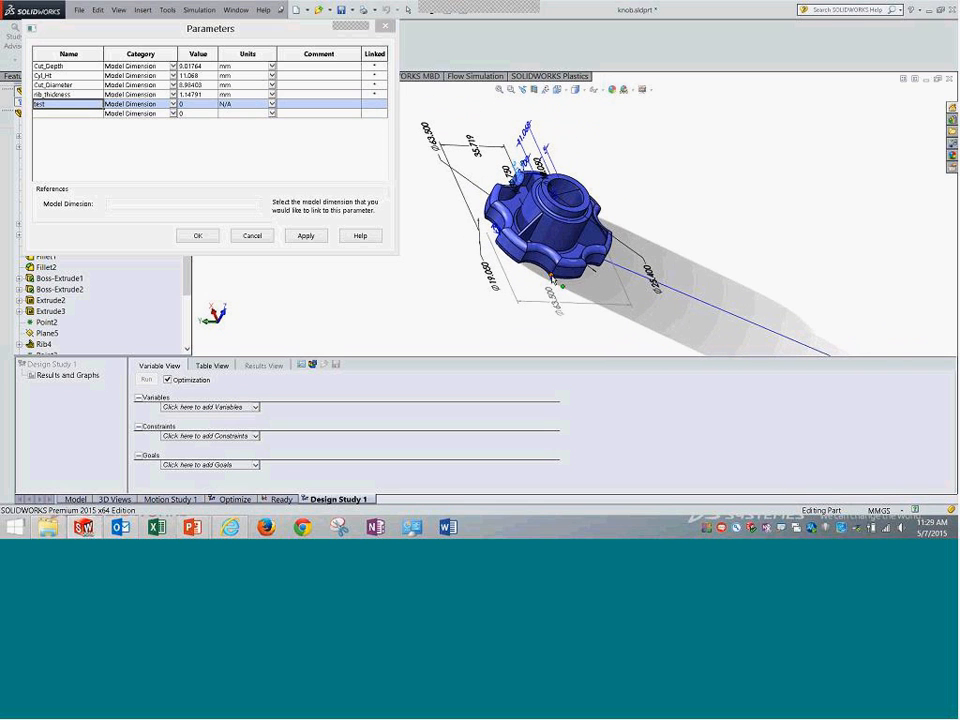
pyautogui.click(655, 286)
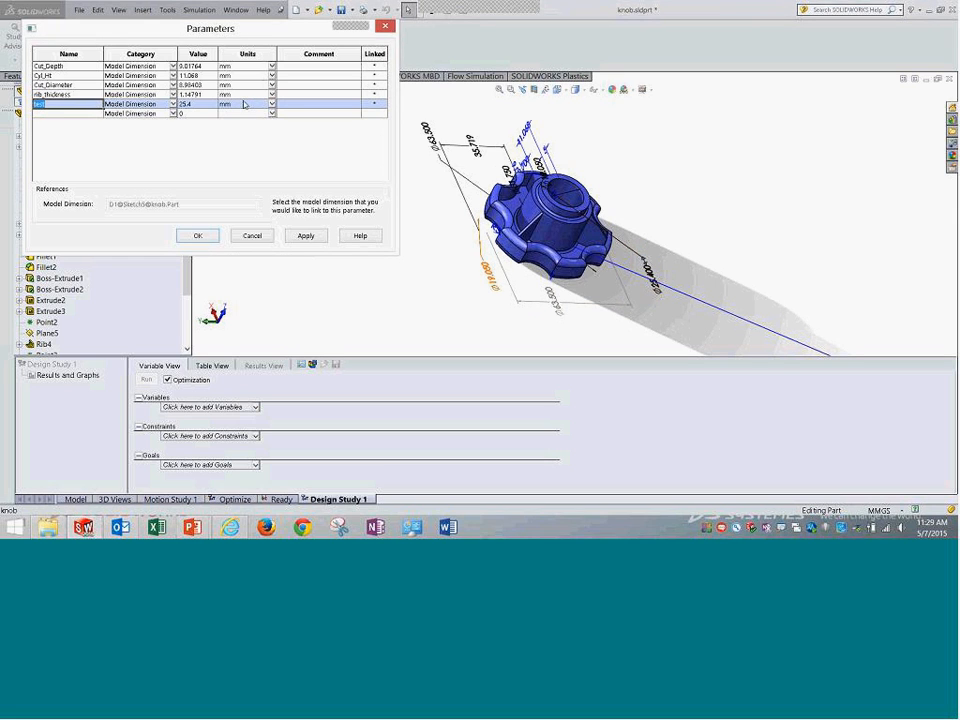
pyautogui.click(256, 237)
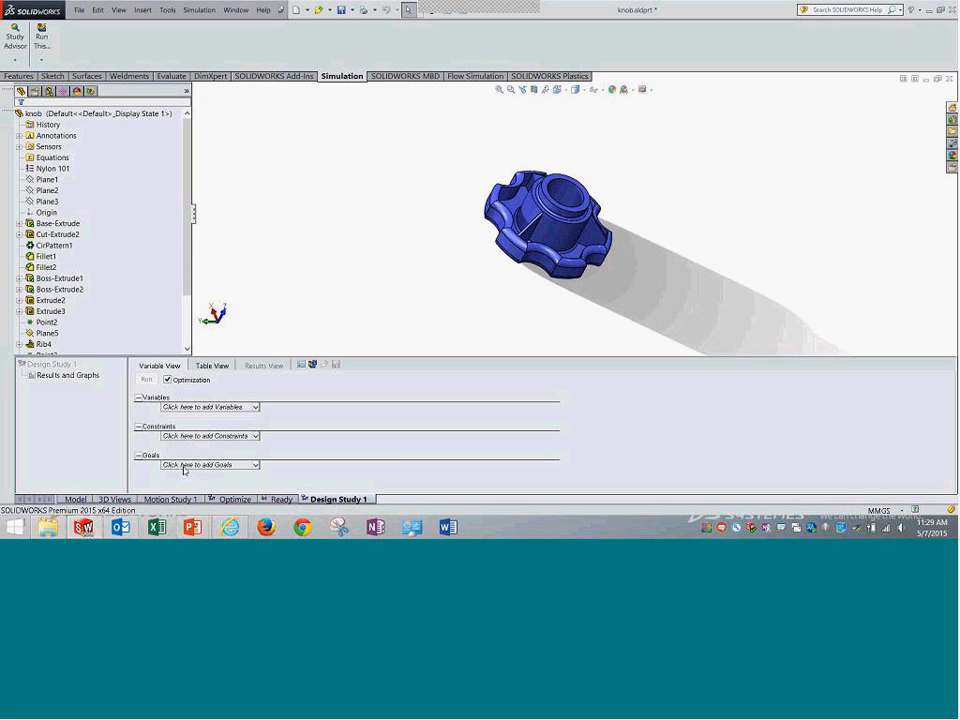
# Open the existing Optimize design study and enlarge its pane to show all variables, constraints and goals.
pyautogui.moveTo(443, 208); pyautogui.dragTo(450, 235, button='middle')
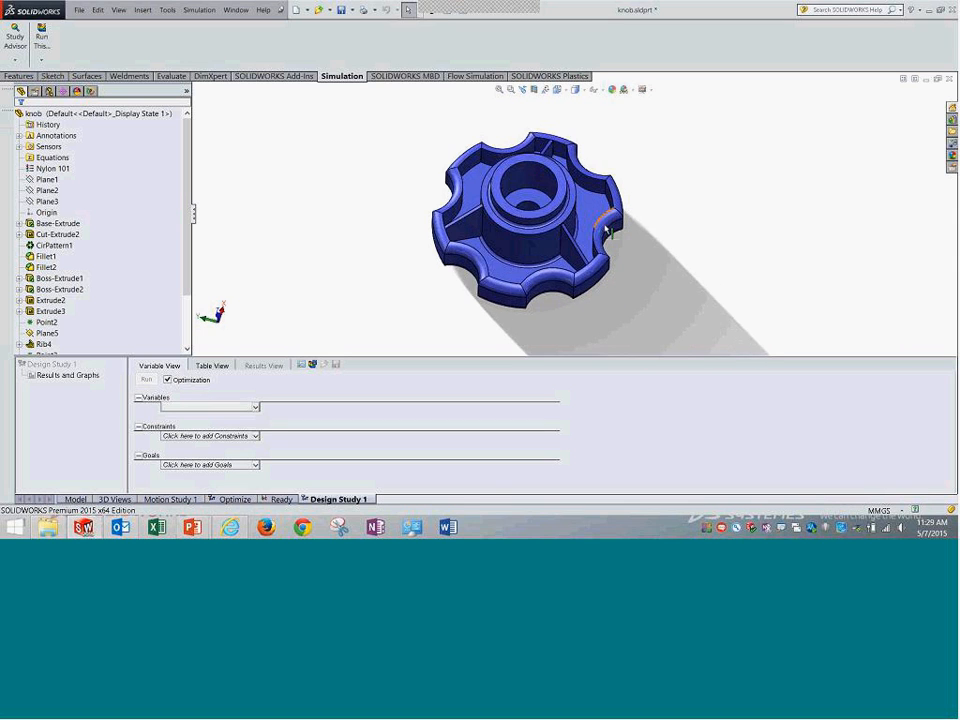
pyautogui.scroll(-3, 605, 230)
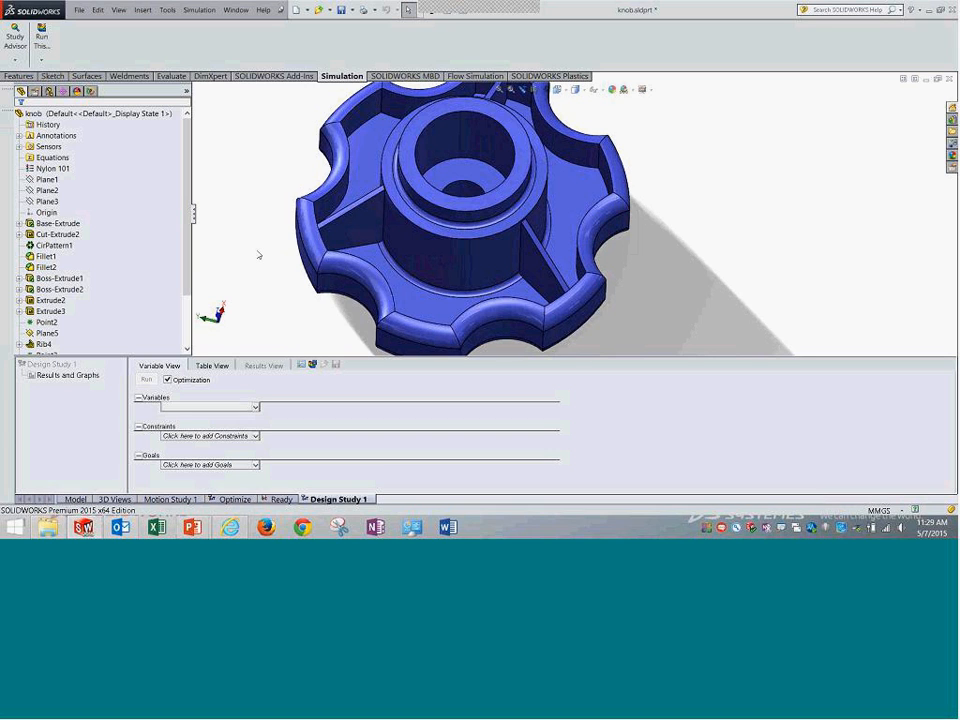
pyautogui.scroll(5, 256, 262)
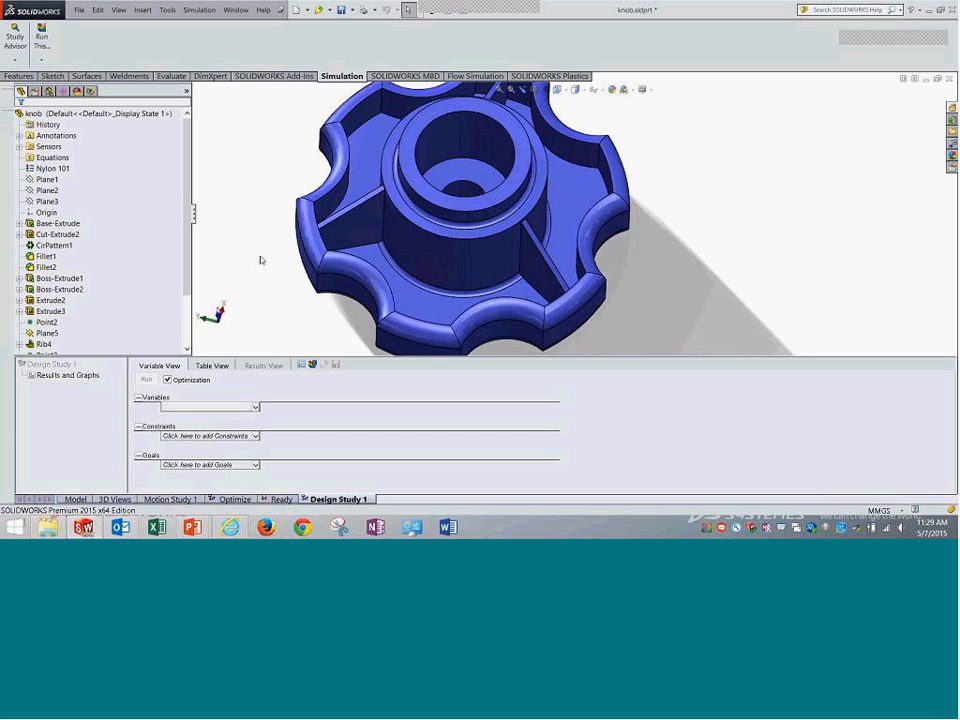
pyautogui.moveTo(302, 174); pyautogui.dragTo(574, 302, button='middle')
pyautogui.click(234, 499)
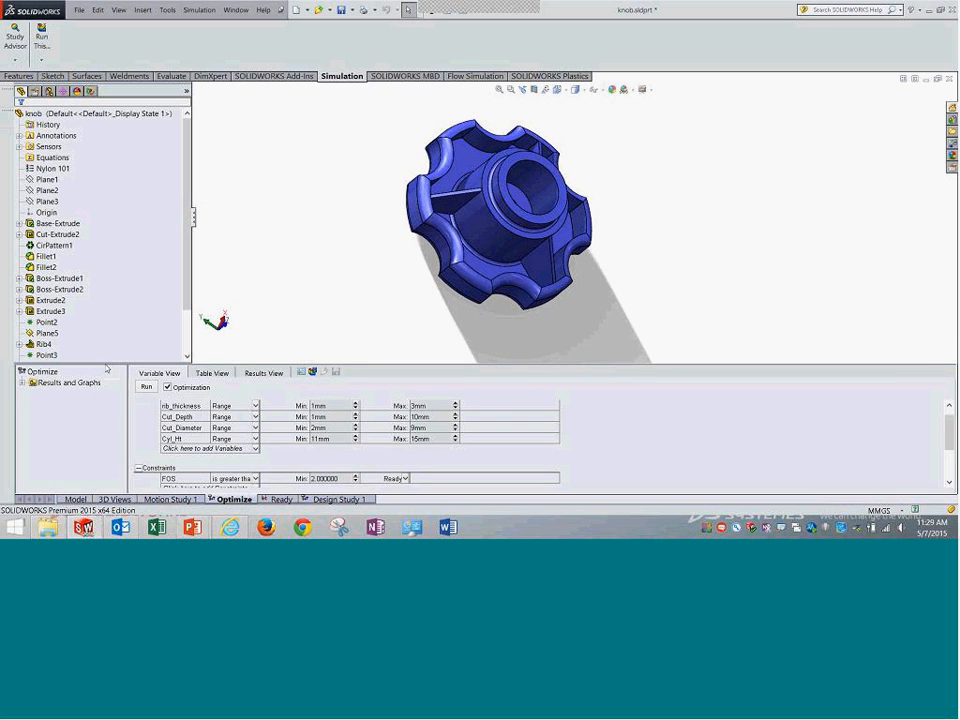
pyautogui.moveTo(107, 365); pyautogui.dragTo(110, 275)
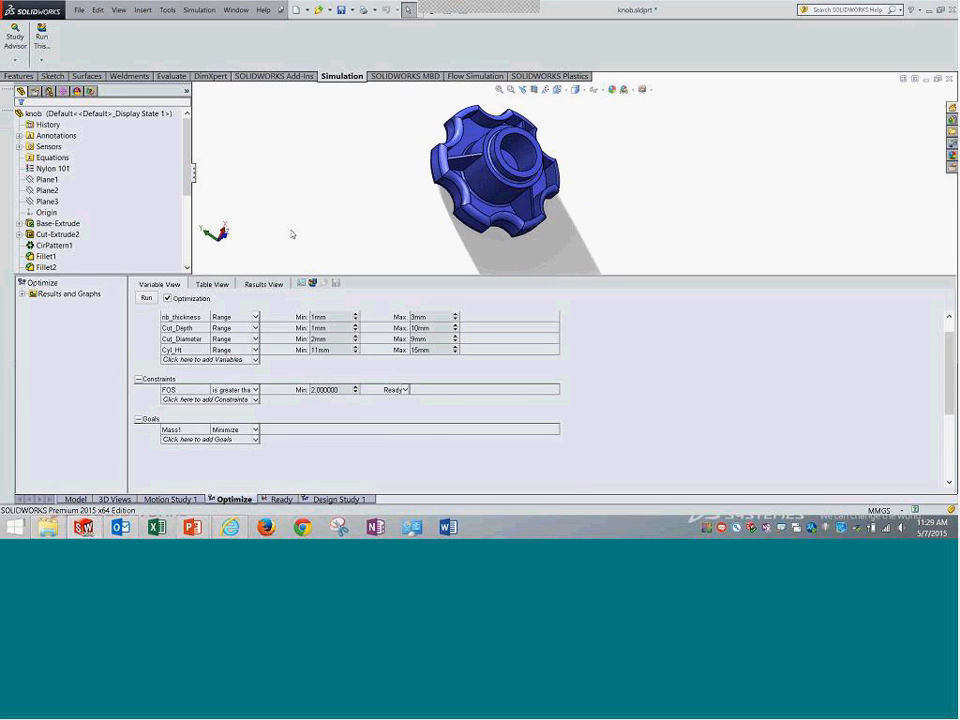
pyautogui.click(163, 326)
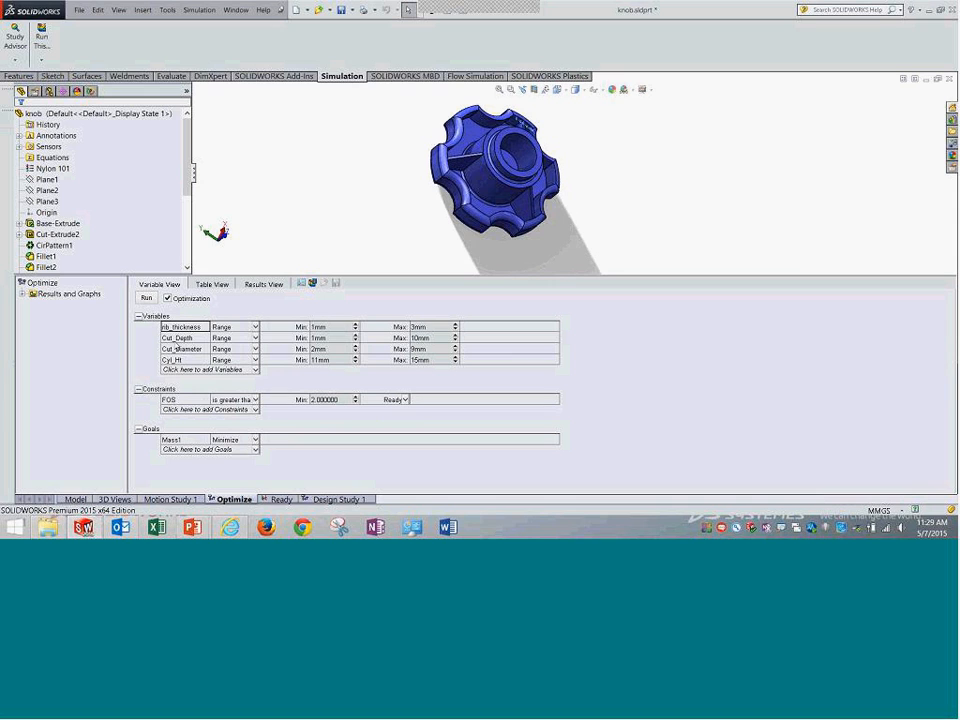
# Check the knob's ribs and the variation types available for rib_thickness, keep Range, and collapse the Variables section.
pyautogui.moveTo(390, 135); pyautogui.dragTo(380, 185, button='middle')
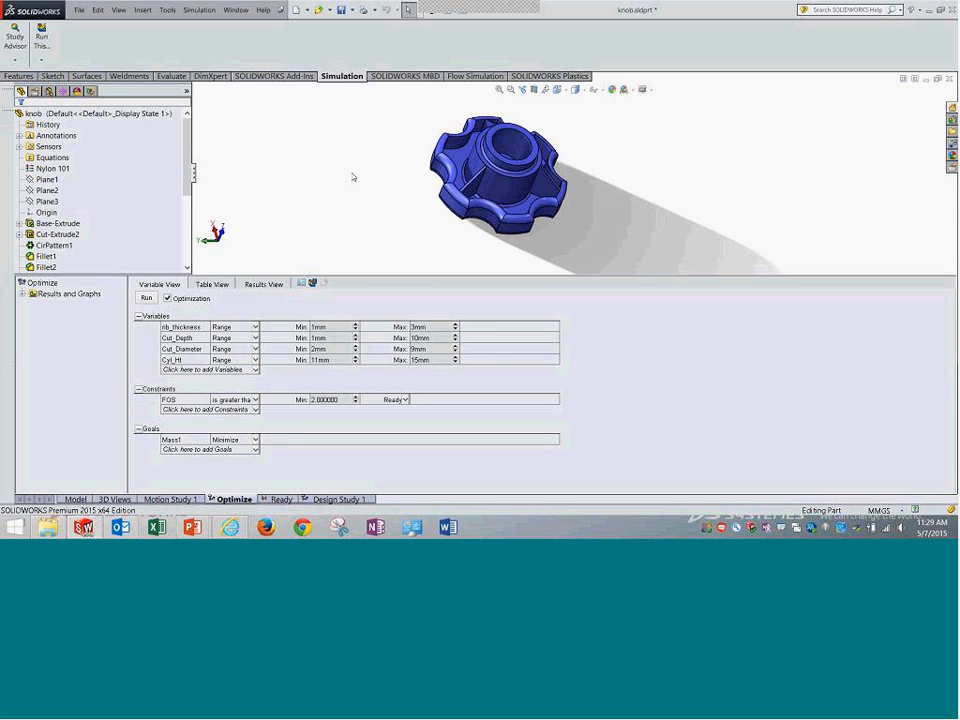
pyautogui.scroll(-2, 480, 195)
pyautogui.scroll(-3, 471, 207)
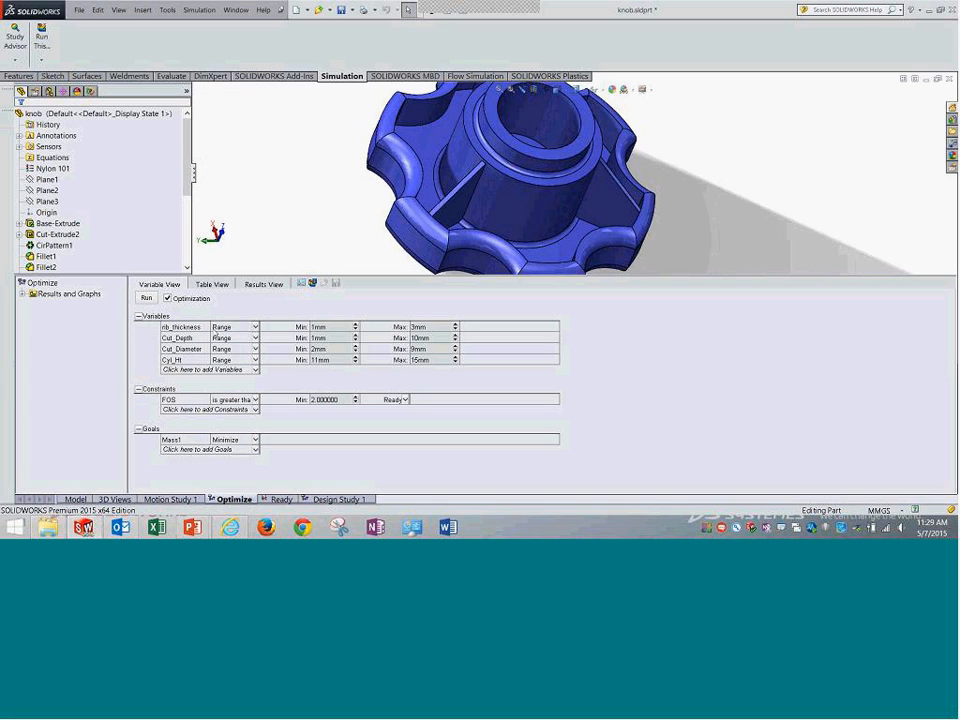
pyautogui.click(216, 329)
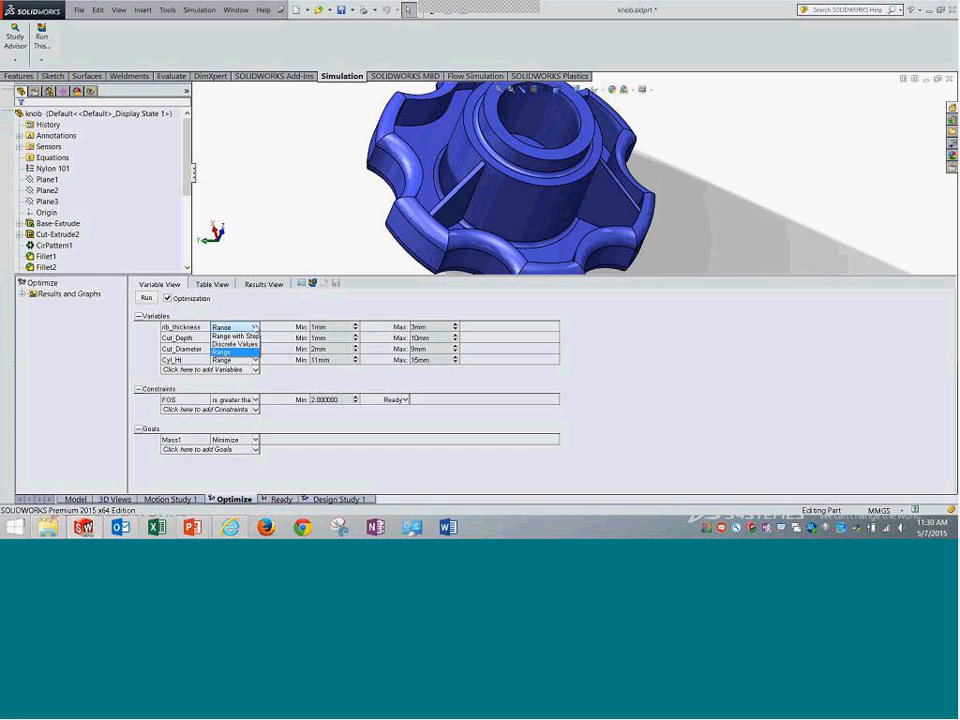
pyautogui.click(235, 352)
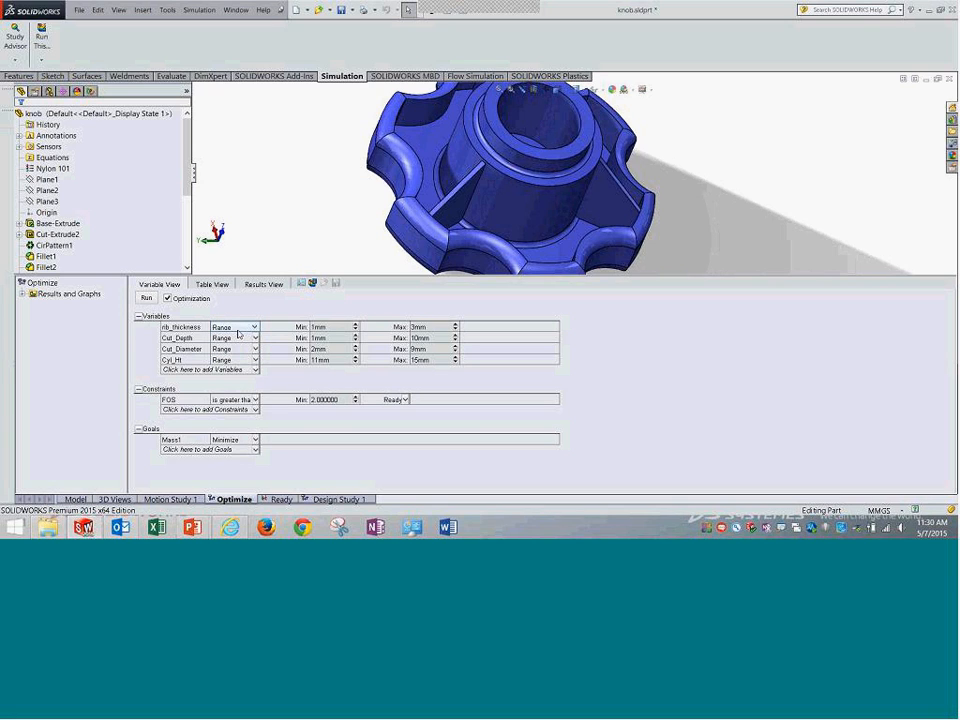
pyautogui.click(138, 316)
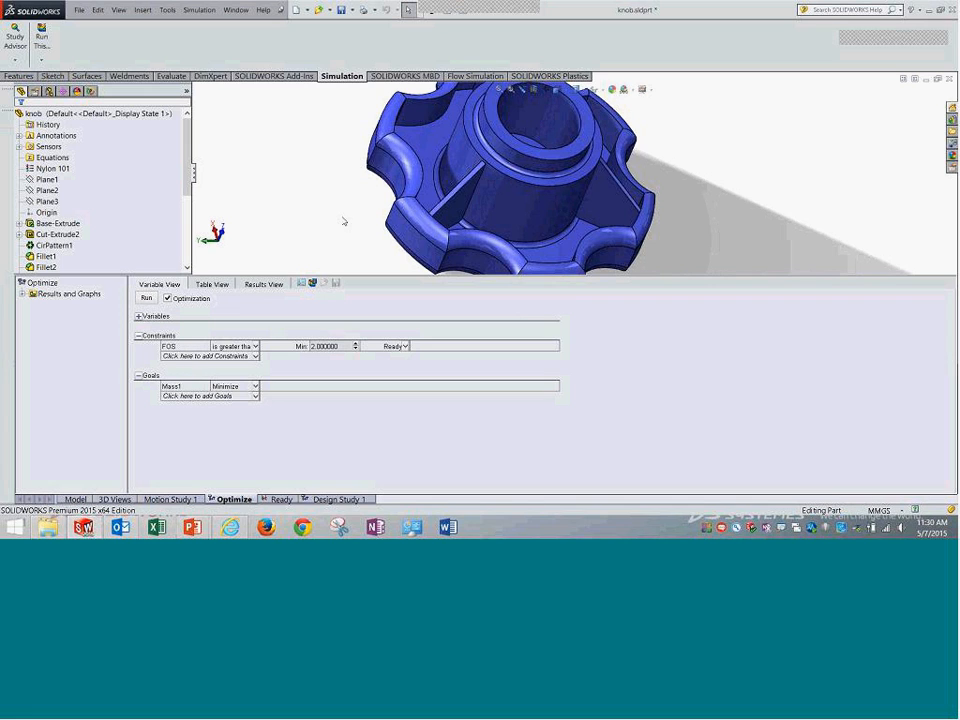
# Collapse the Constraints section, review the Mass1 minimize goal against the knob, and shrink the study pane.
pyautogui.press('f')
pyautogui.click(138, 335)
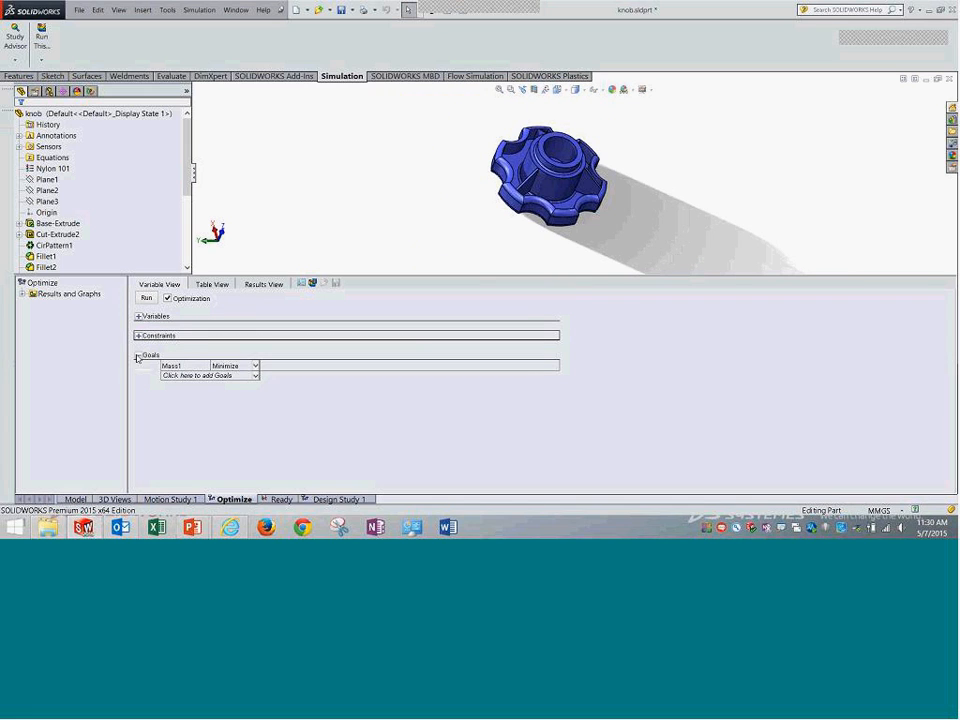
pyautogui.click(170, 368)
pyautogui.moveTo(530, 172); pyautogui.dragTo(612, 202, button='middle')
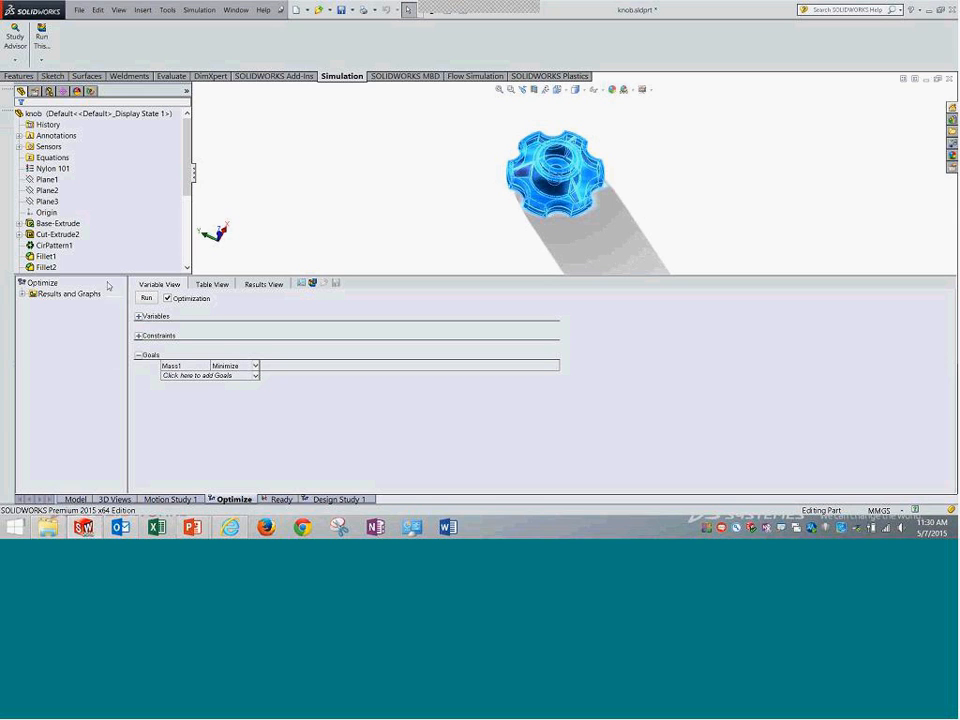
pyautogui.moveTo(111, 274); pyautogui.dragTo(113, 362)
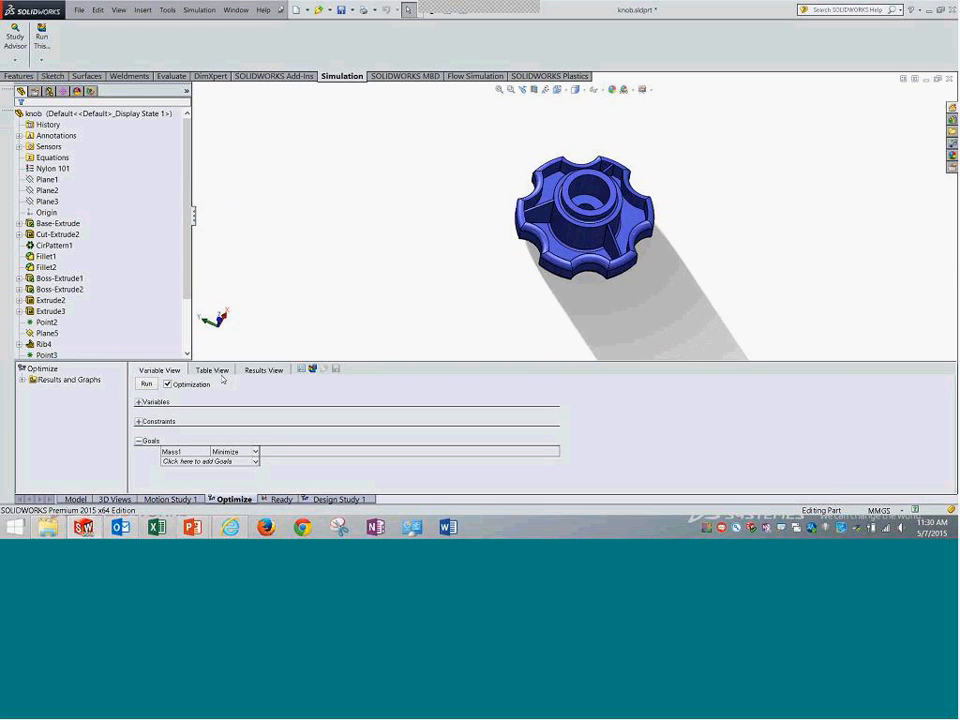
# Review the Optimize study's scenario table and the results for all its iterations.
pyautogui.click(216, 370)
pyautogui.moveTo(106, 363); pyautogui.dragTo(90, 240)
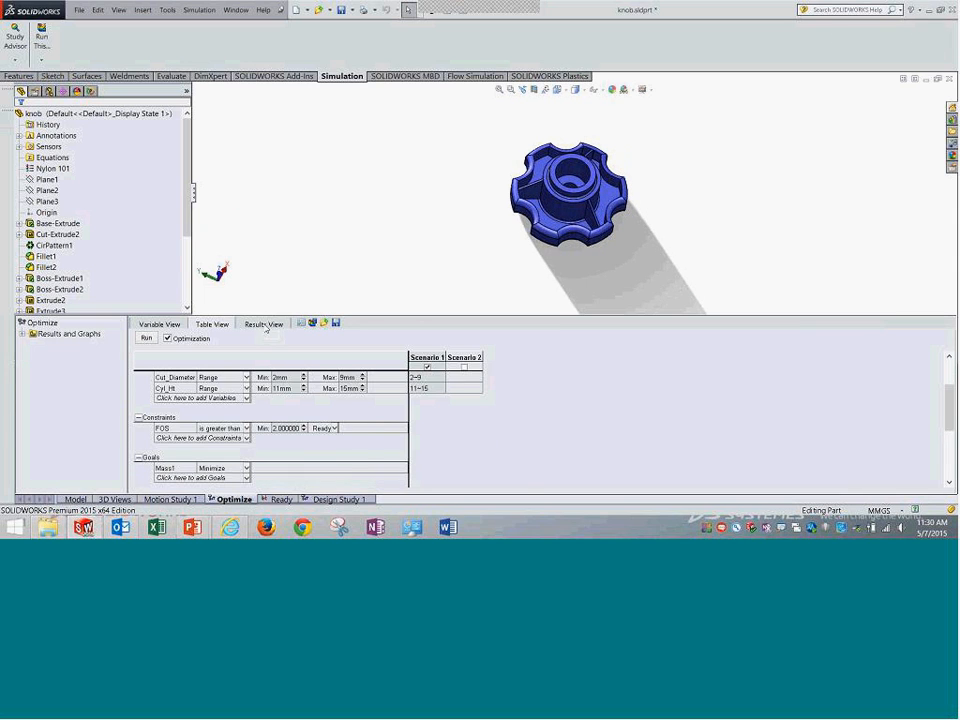
pyautogui.click(265, 326)
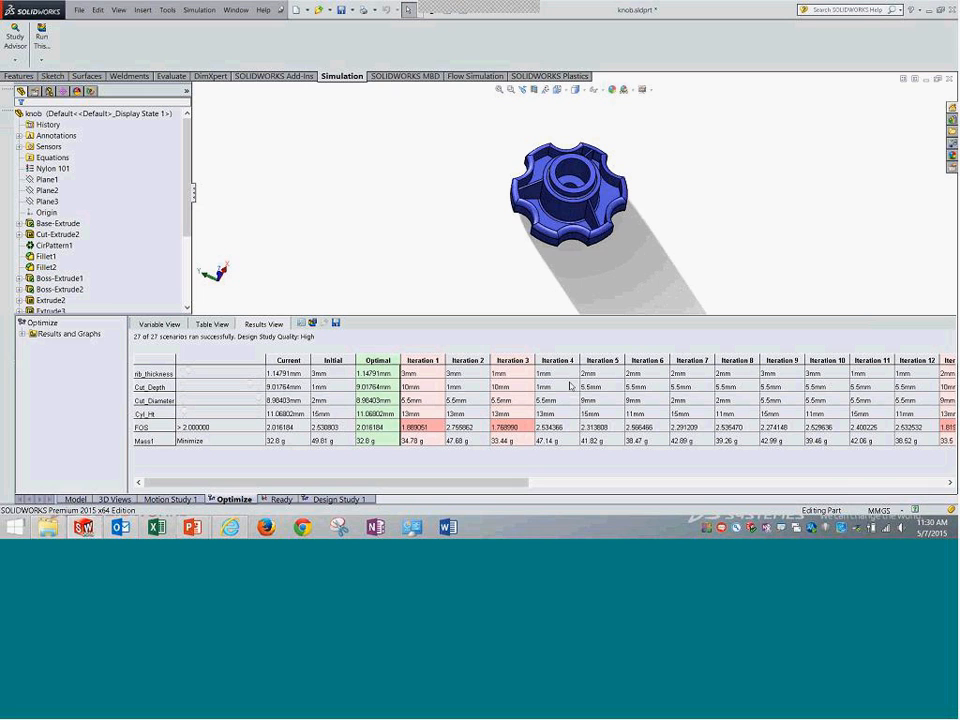
pyautogui.moveTo(482, 483); pyautogui.dragTo(250, 364)
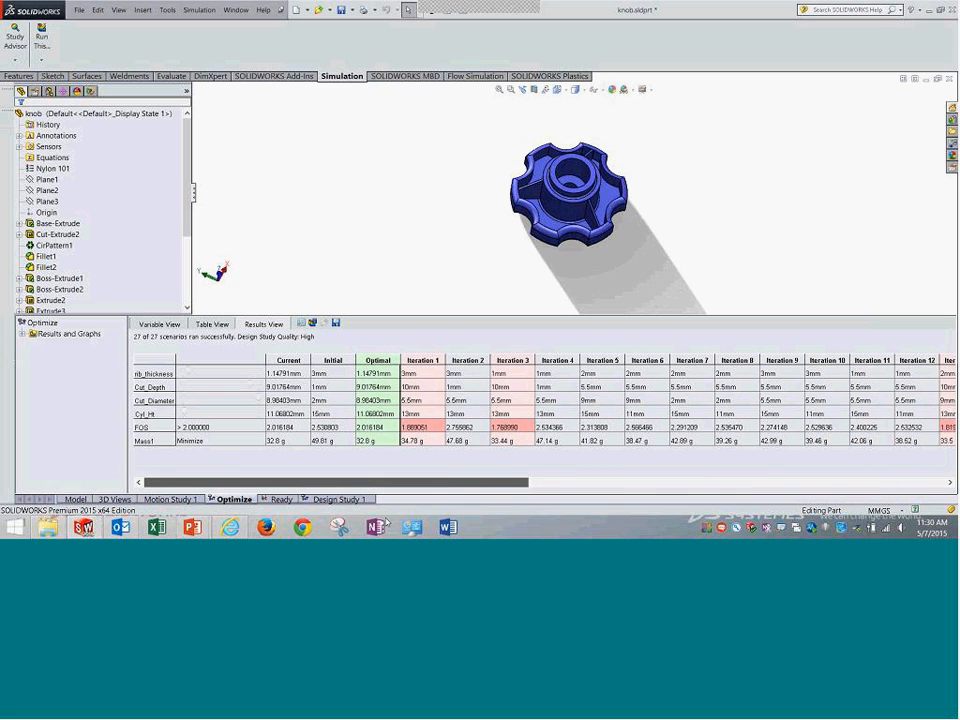
# Compare the knob's Optimal and Initial designs in the model, ending on the Optimal design.
pyautogui.click(372, 360)
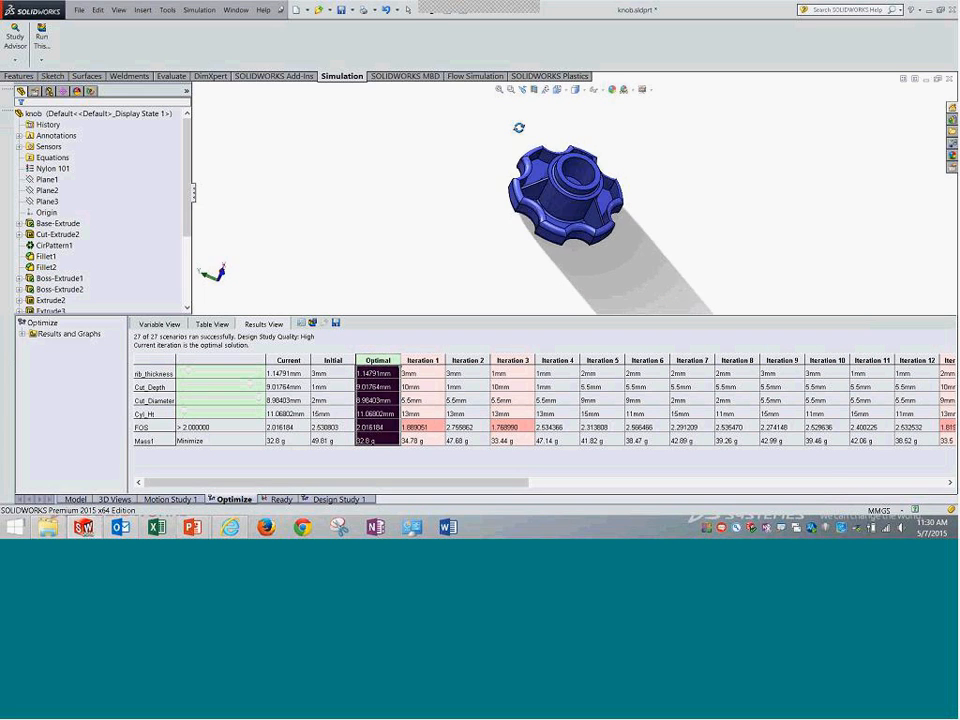
pyautogui.click(499, 89)
pyautogui.moveTo(660, 140); pyautogui.dragTo(699, 209, button='middle')
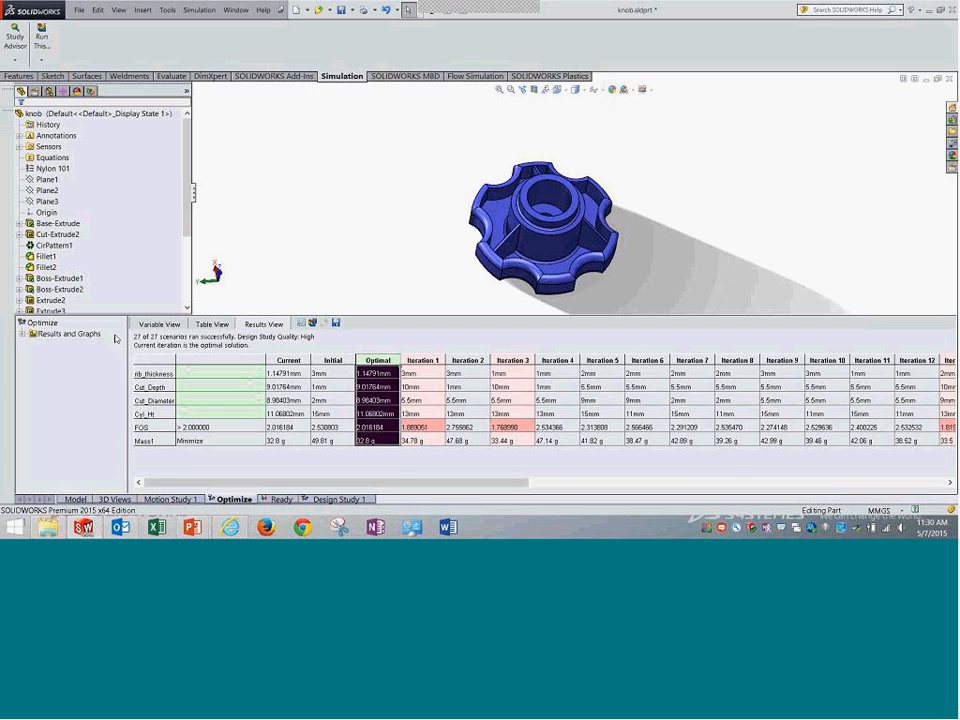
pyautogui.click(340, 394)
pyautogui.moveTo(669, 240); pyautogui.dragTo(647, 245, button='middle')
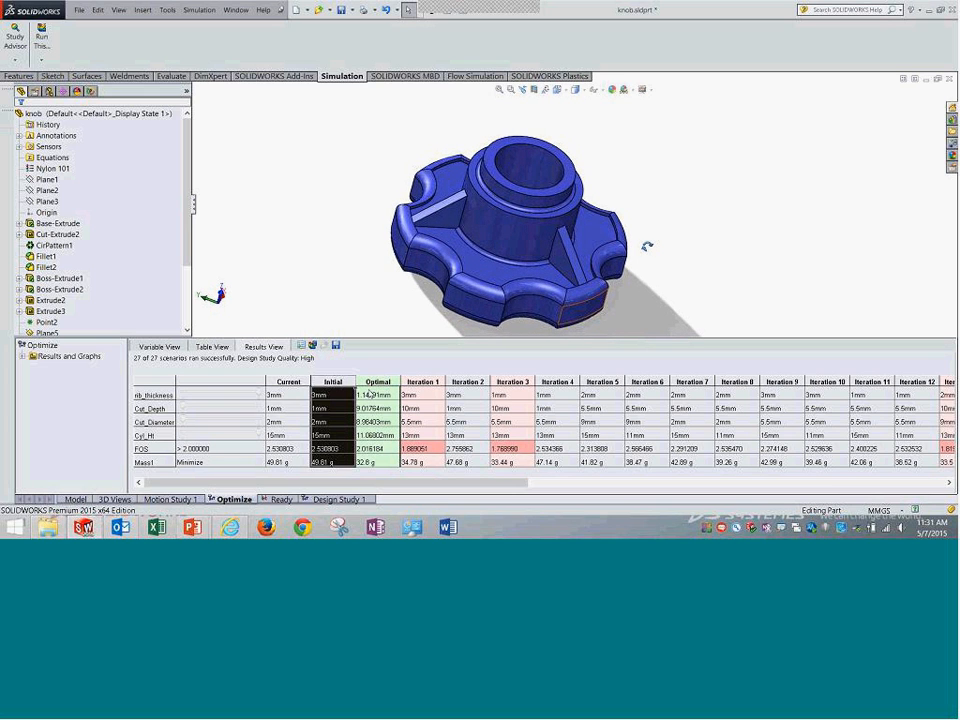
pyautogui.click(378, 381)
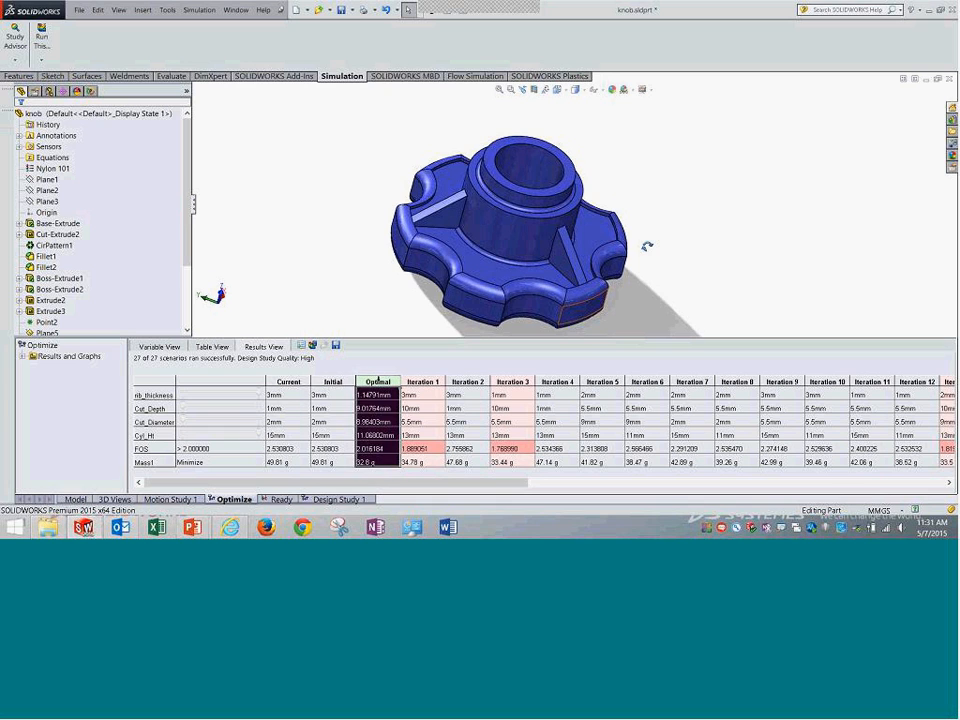
pyautogui.moveTo(360, 257); pyautogui.dragTo(339, 226, button='middle')
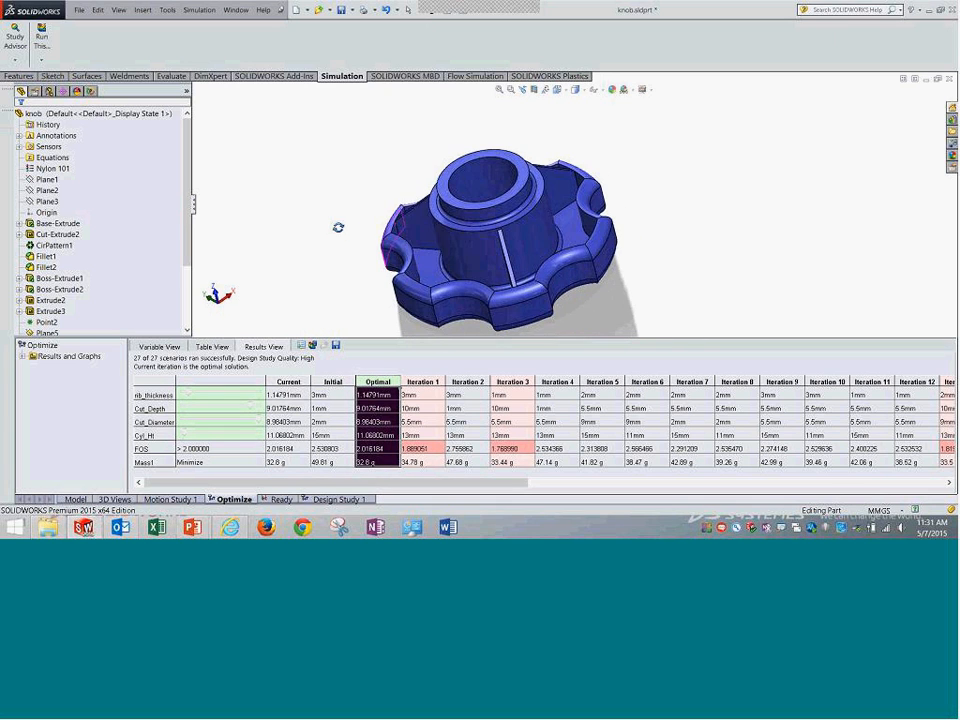
pyautogui.moveTo(606, 296)
pyautogui.mouseDown(button='middle')
pyautogui.moveTo(616, 281)
pyautogui.moveTo(606, 292)
pyautogui.mouseUp(button='middle')
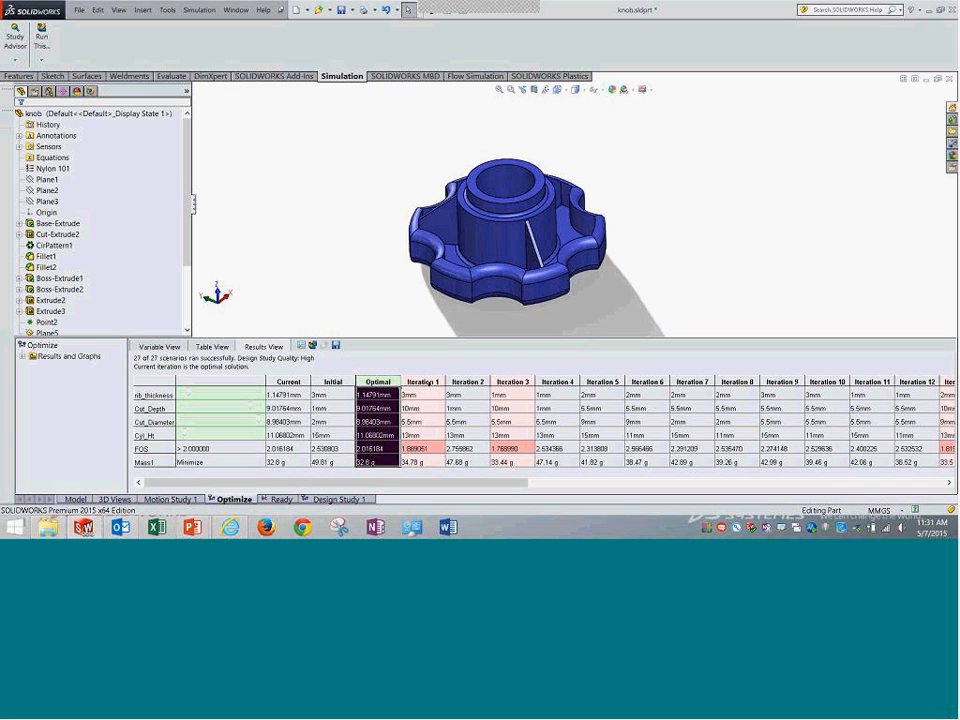
# Preview the knob geometry for iterations 1, 2, 4, 5, 6 and 3, and restore the Optimal design.
pyautogui.click(432, 382)
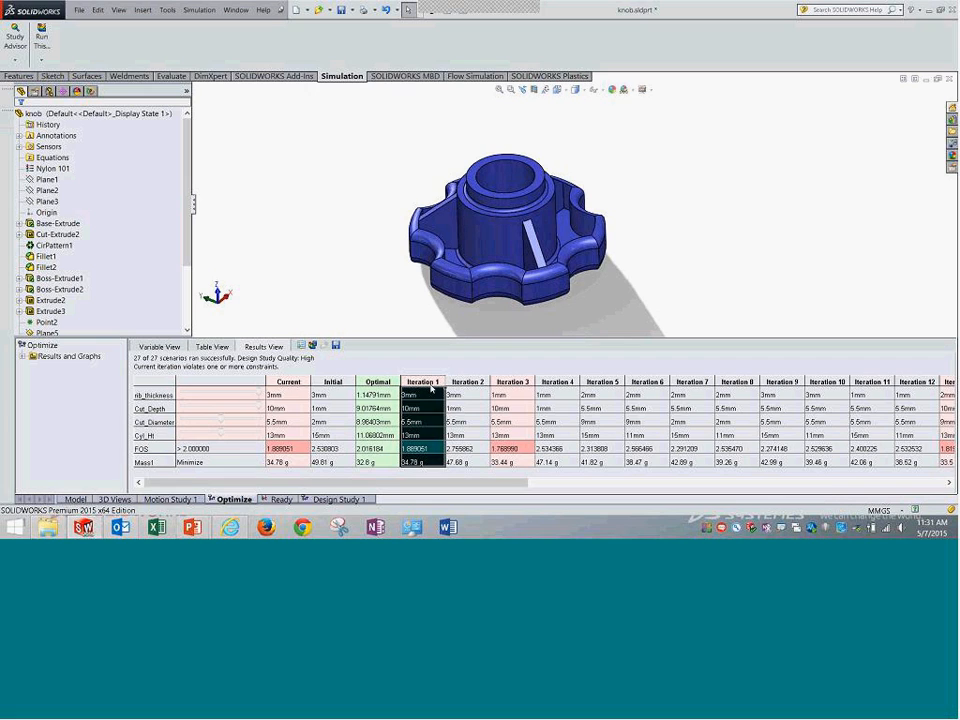
pyautogui.click(467, 382)
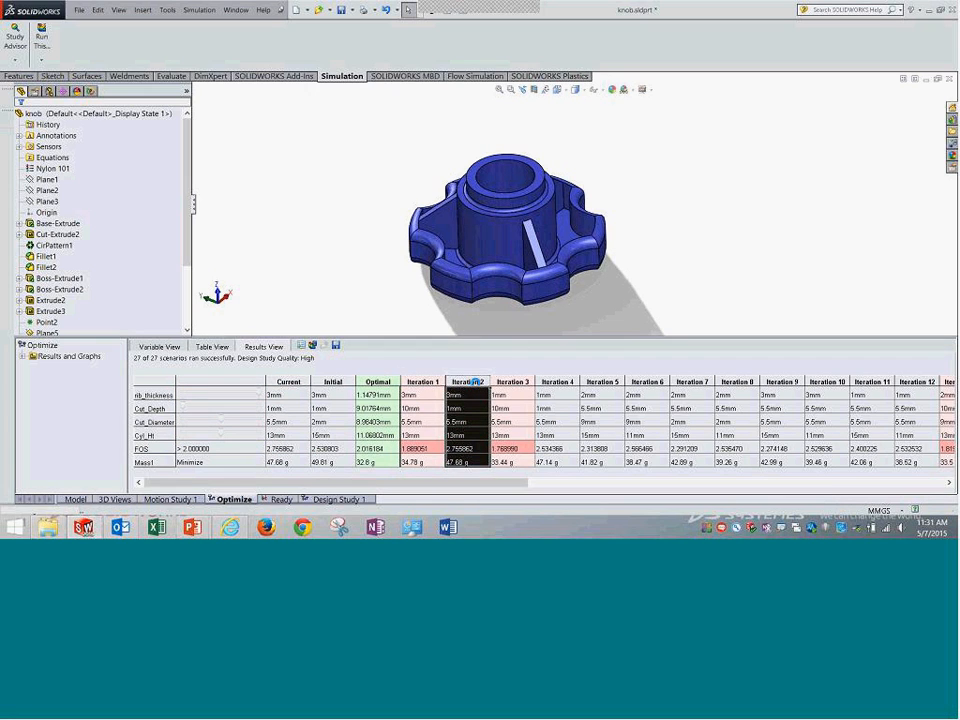
pyautogui.click(548, 381)
pyautogui.click(603, 382)
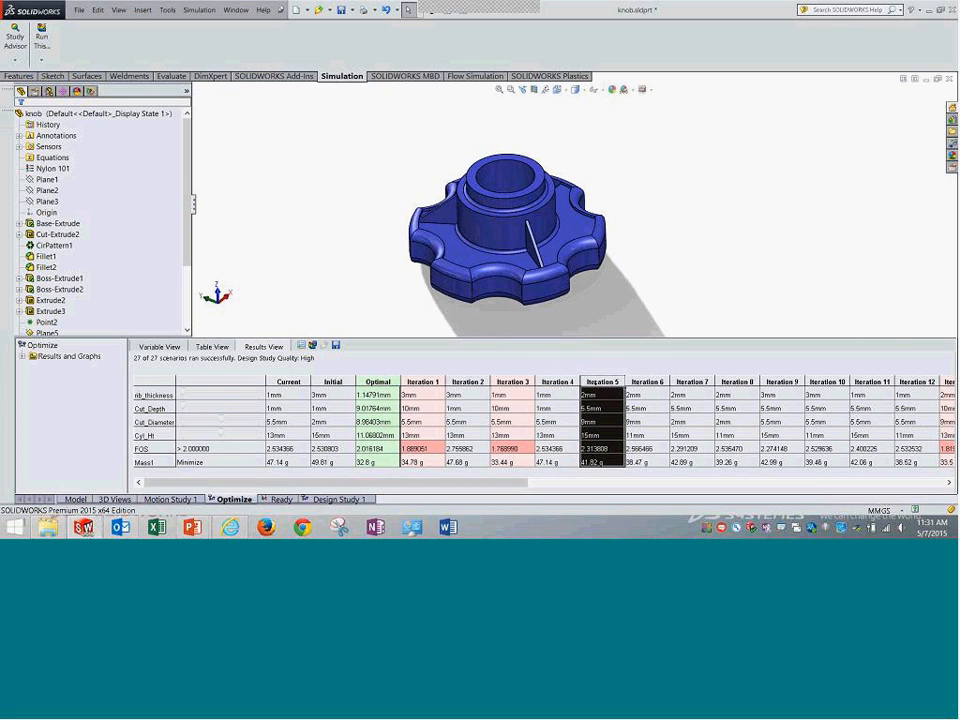
pyautogui.click(647, 382)
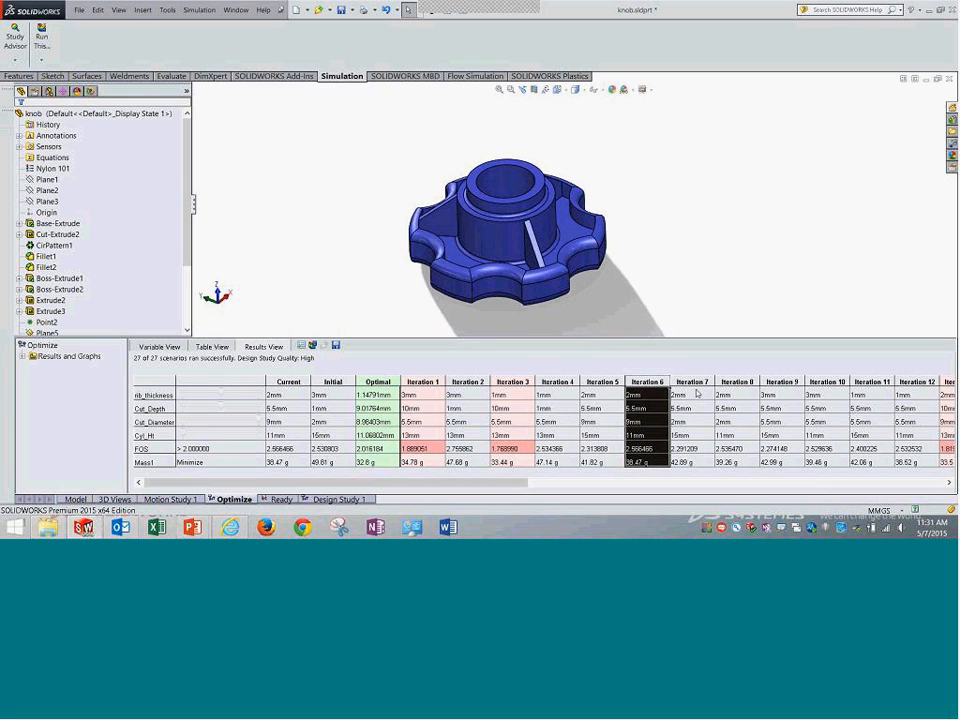
pyautogui.click(513, 382)
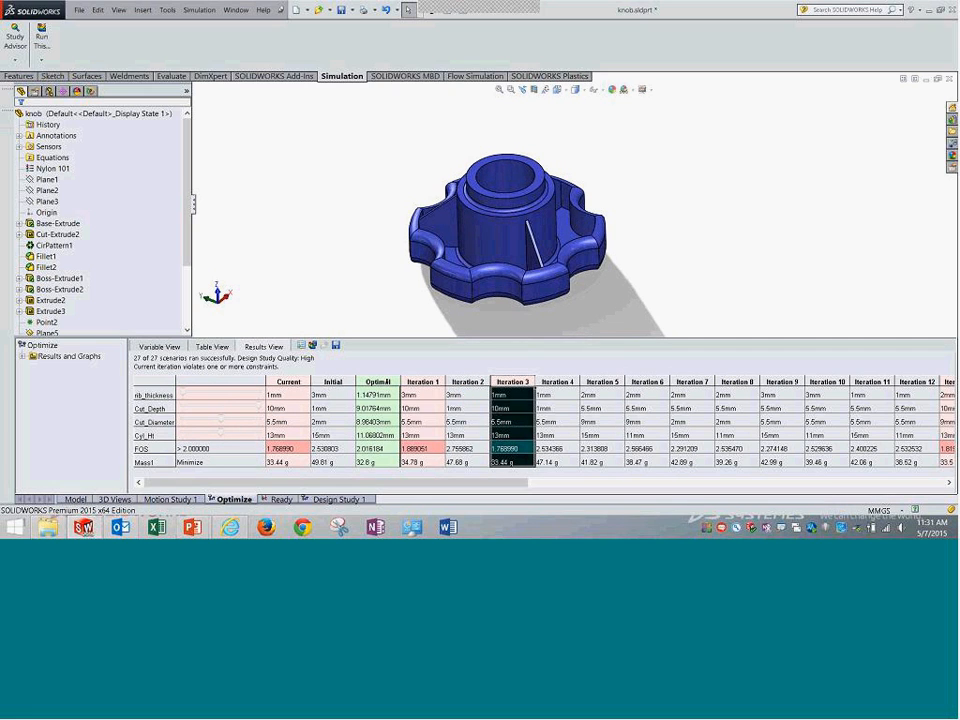
pyautogui.click(385, 381)
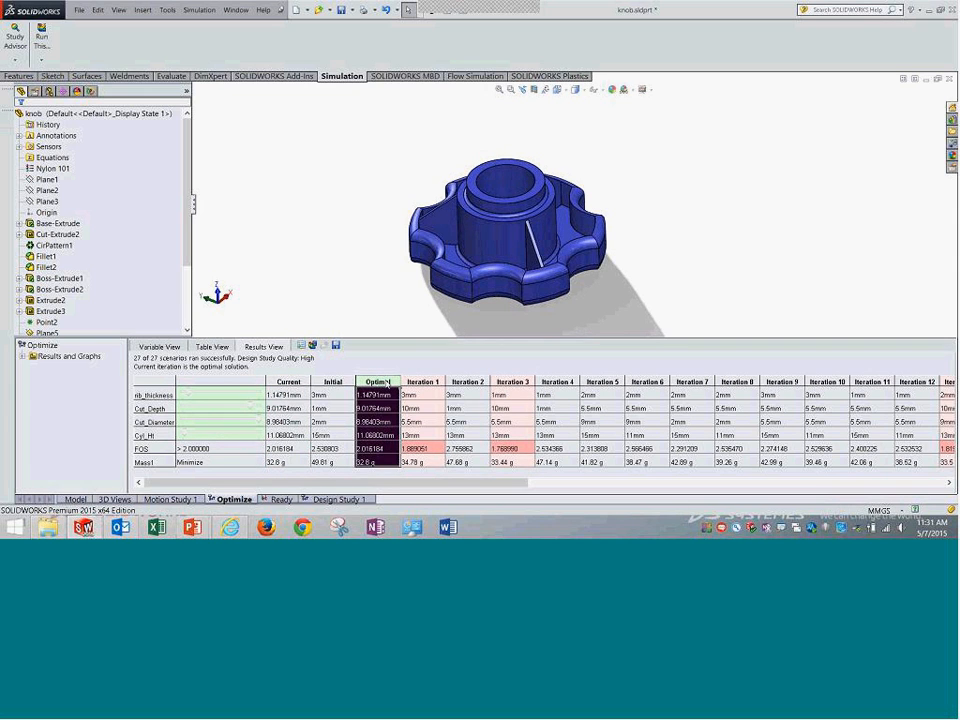
# Inspect the optimized knob from several angles in the Model view, and return to the Optimize study.
pyautogui.moveTo(415, 195); pyautogui.dragTo(450, 291, button='middle')
pyautogui.click(75, 499)
pyautogui.moveTo(310, 270); pyautogui.dragTo(600, 300, button='middle')
pyautogui.moveTo(415, 312); pyautogui.dragTo(489, 257, button='middle')
pyautogui.click(499, 89)
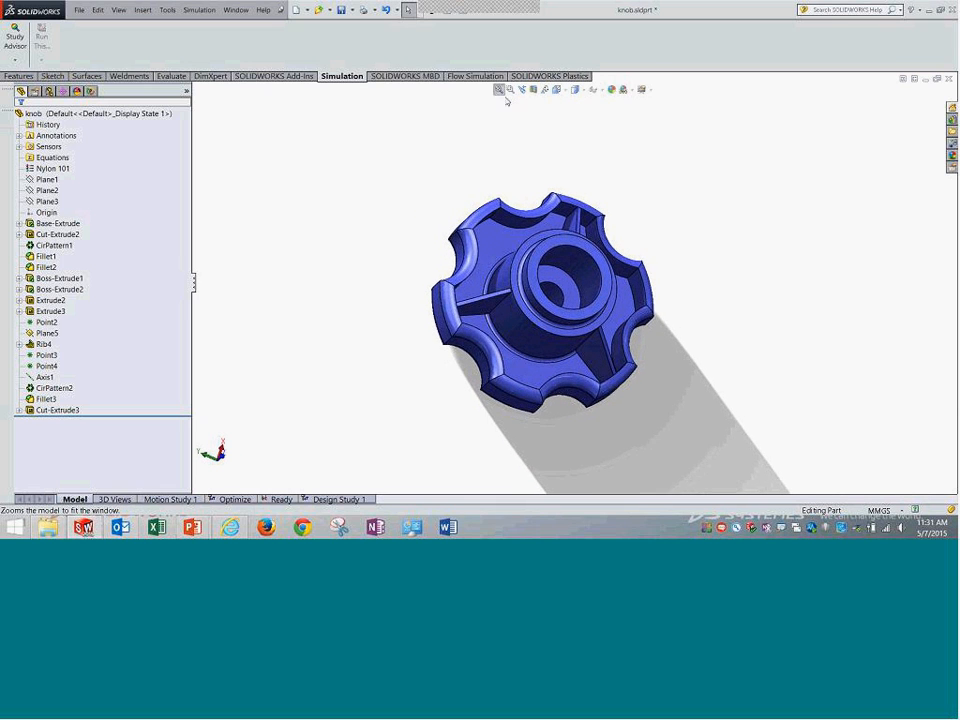
pyautogui.click(231, 499)
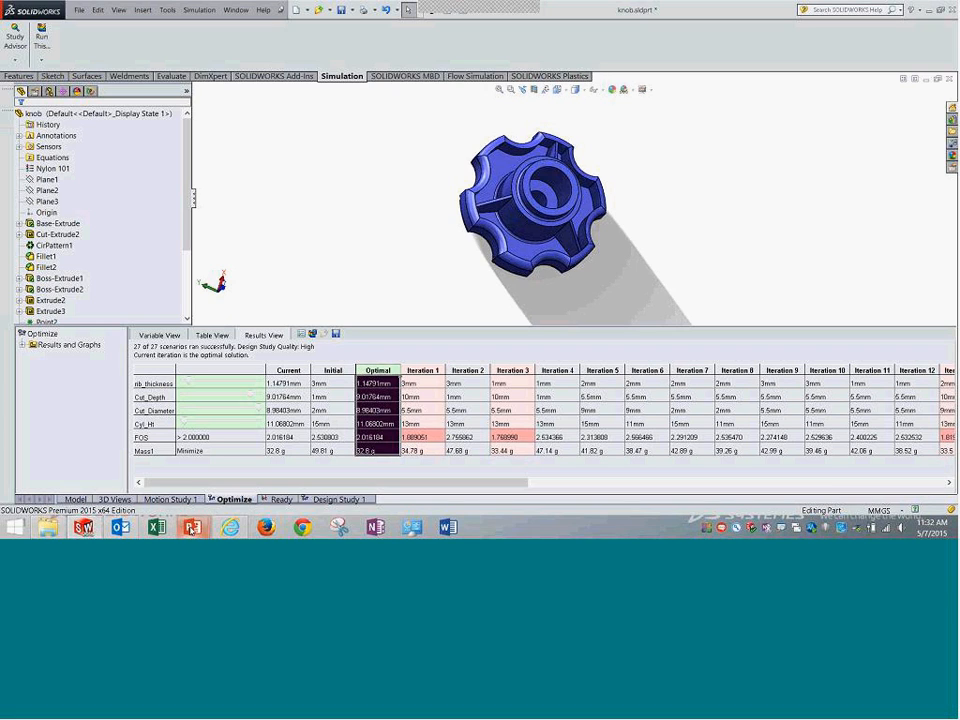
# Switch to the PowerPoint slide show, end it while discarding the ink annotations, and select slide 11, Simulation - Capabilities.
pyautogui.moveTo(191, 529)
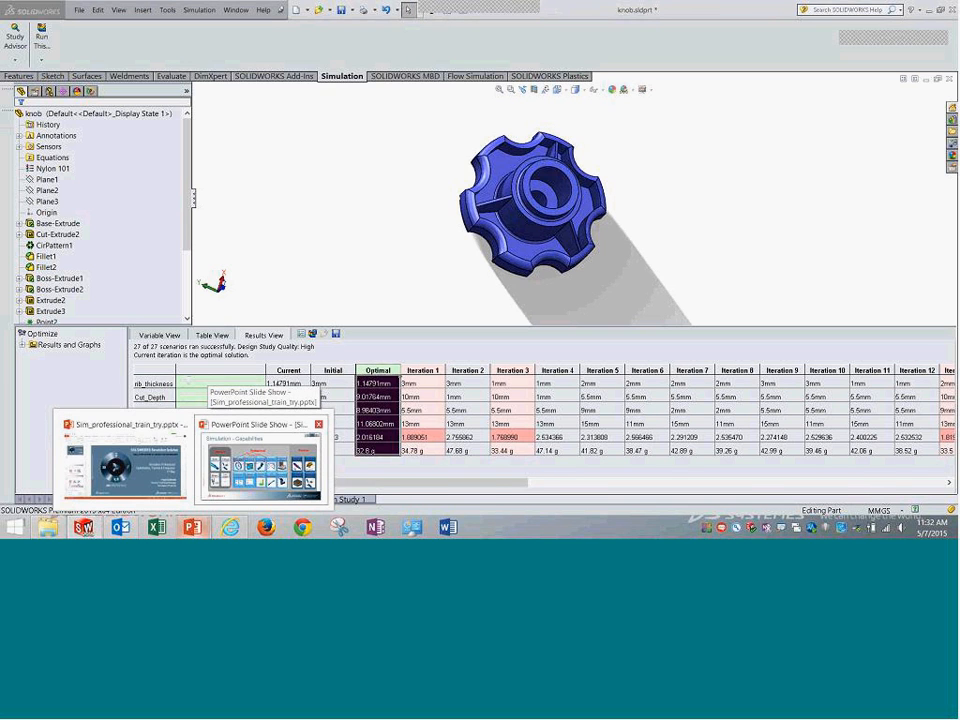
pyautogui.click(262, 460)
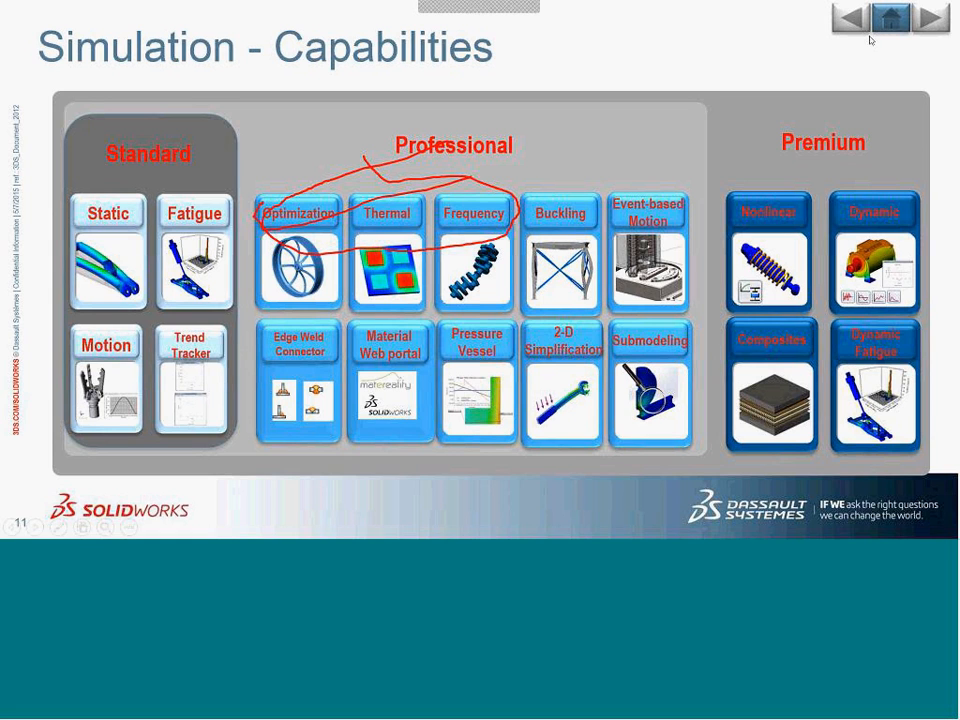
pyautogui.press('Escape')
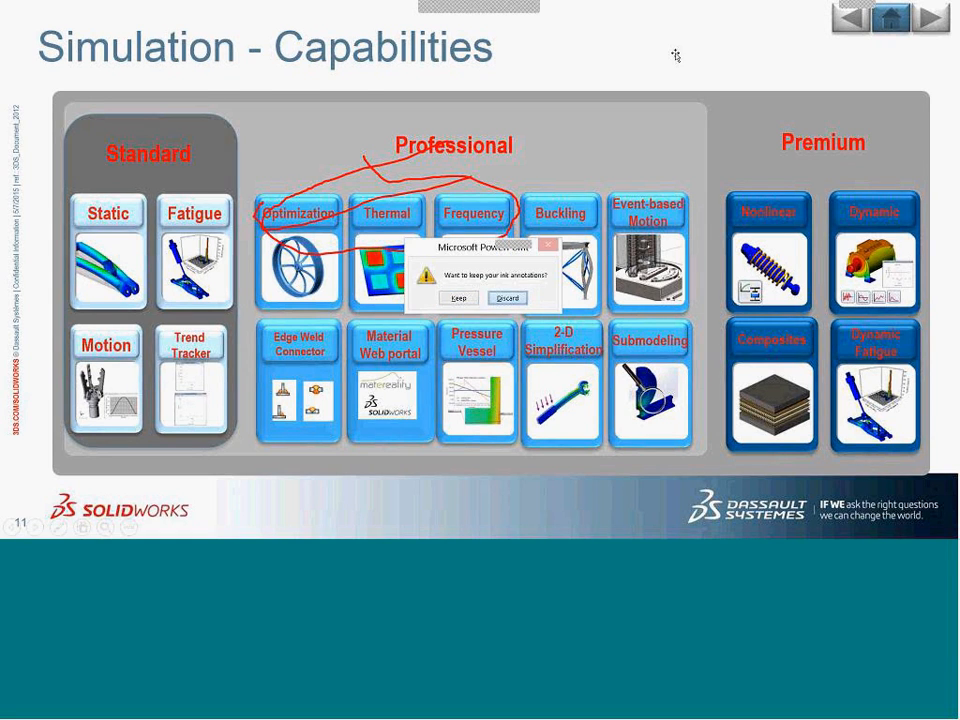
pyautogui.press('Return')
pyautogui.click(110, 378)
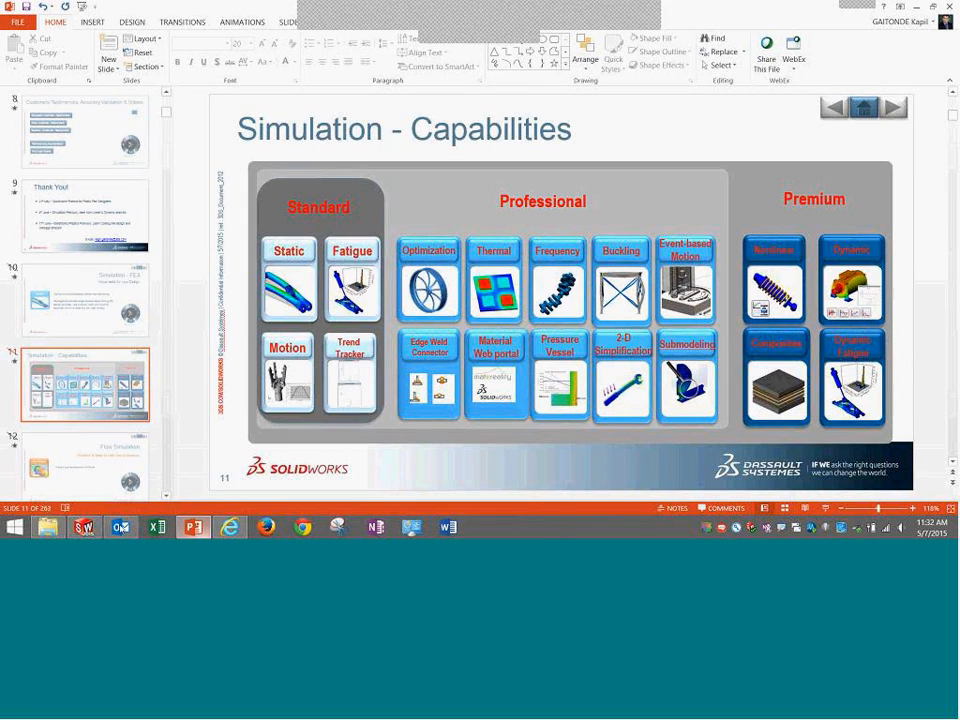
# Switch back to SOLIDWORKS, apply the knob's Initial design from the results, and run the Optimize study again.
pyautogui.click(85, 527)
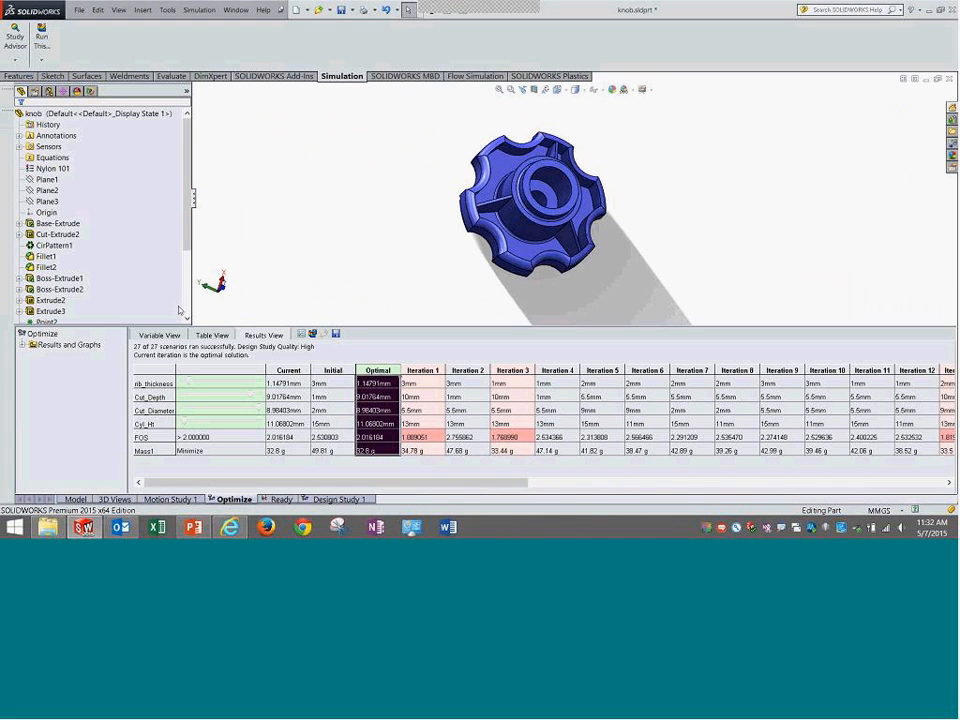
pyautogui.click(159, 335)
pyautogui.click(254, 337)
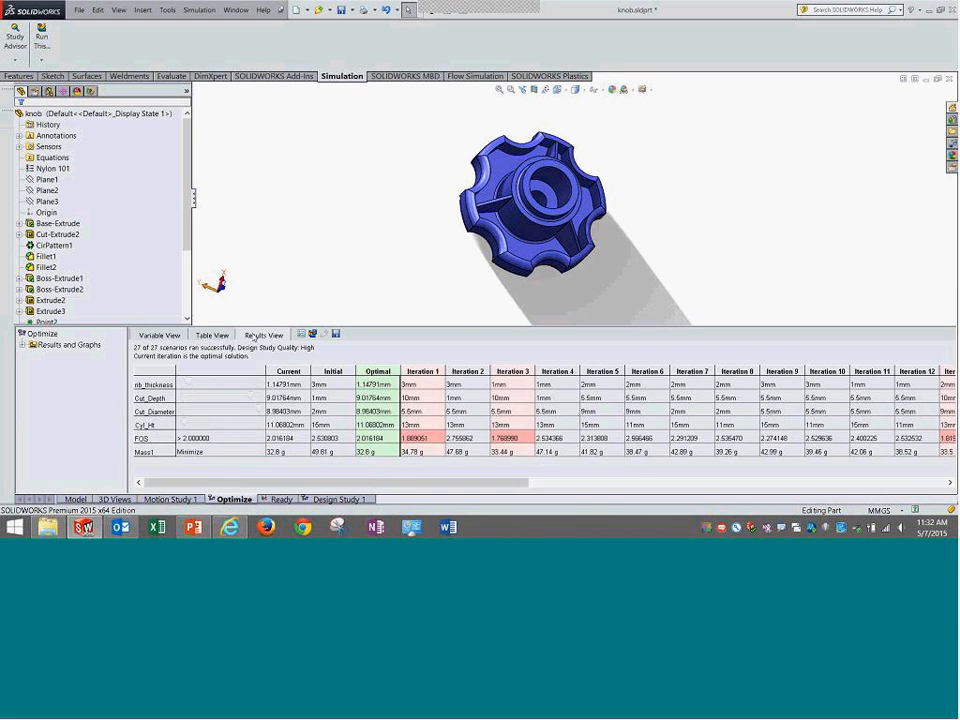
pyautogui.click(330, 371)
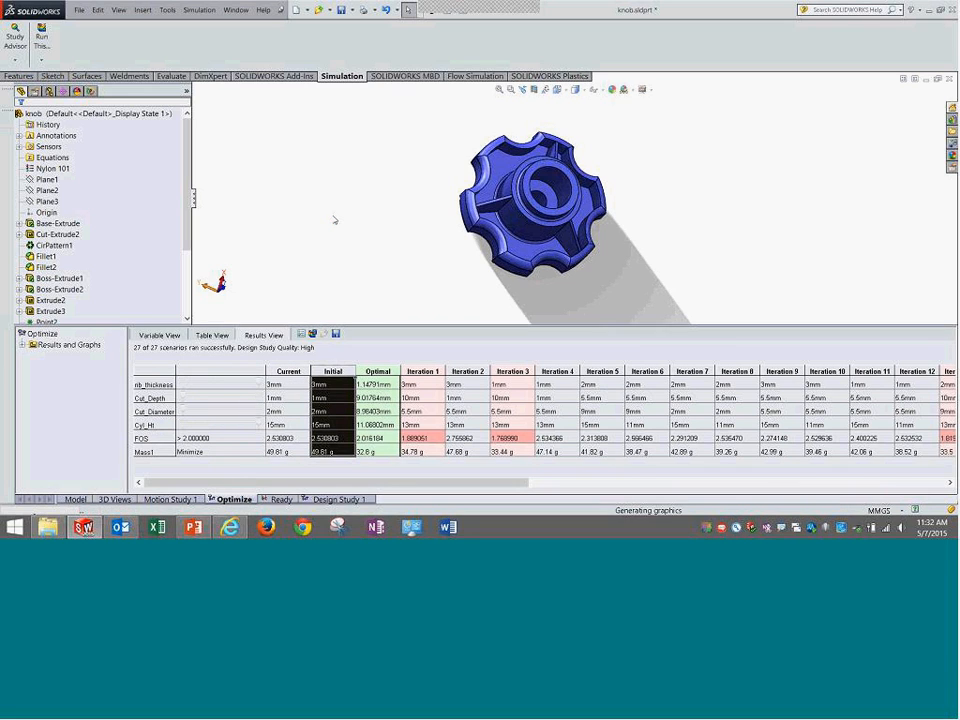
pyautogui.click(156, 335)
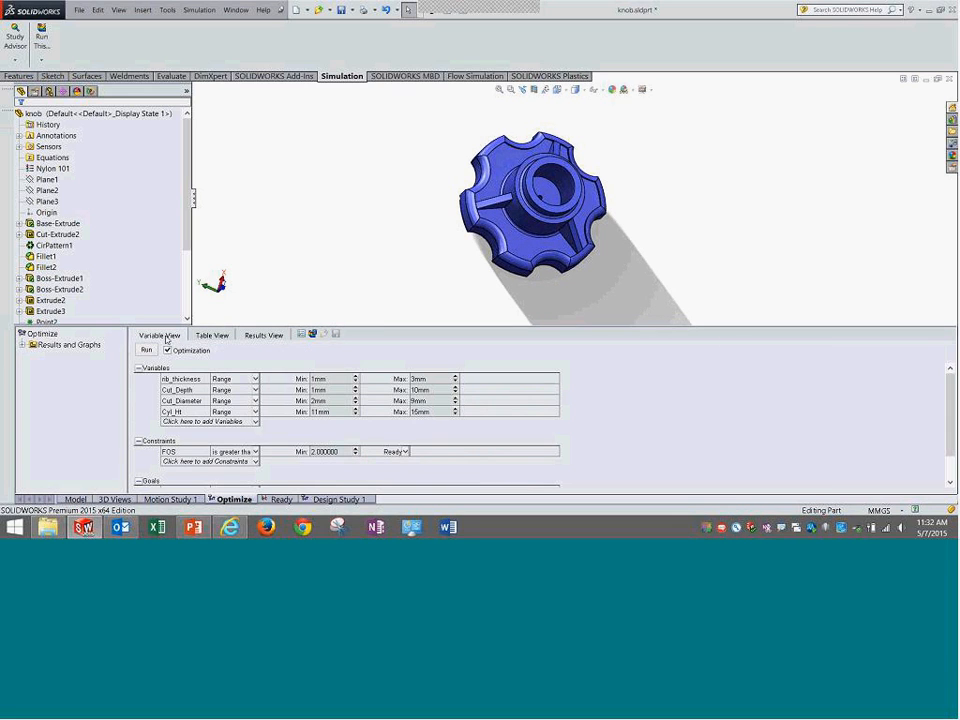
pyautogui.click(147, 350)
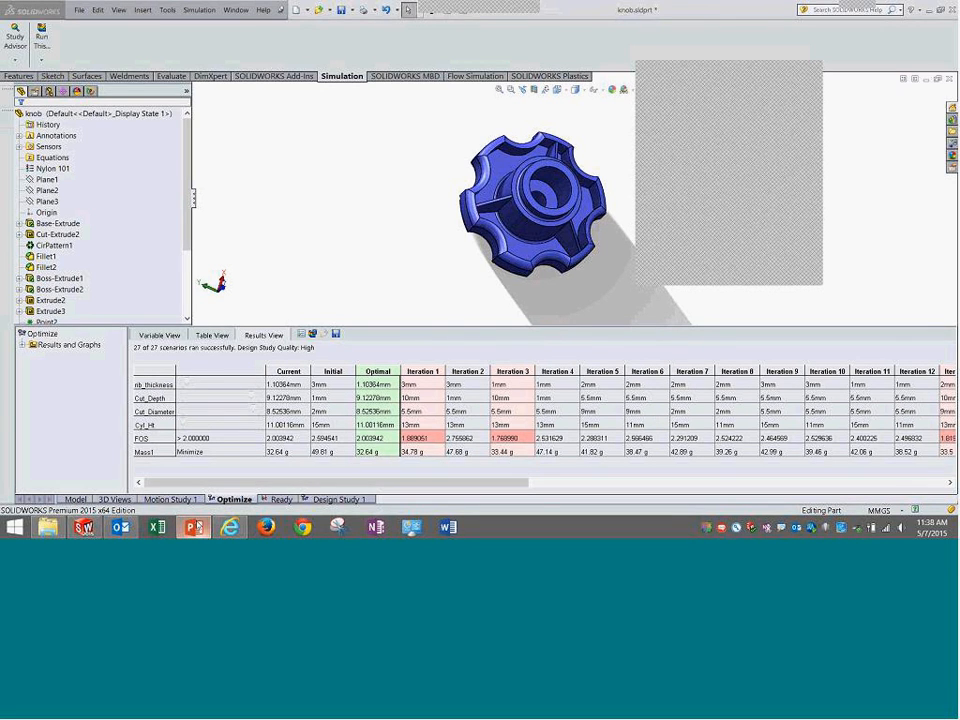
# Switch to PowerPoint, start the slide show from the Simulation - Capabilities slide, and go to the SOLIDWORKS Simulation Solution slide.
pyautogui.click(197, 527)
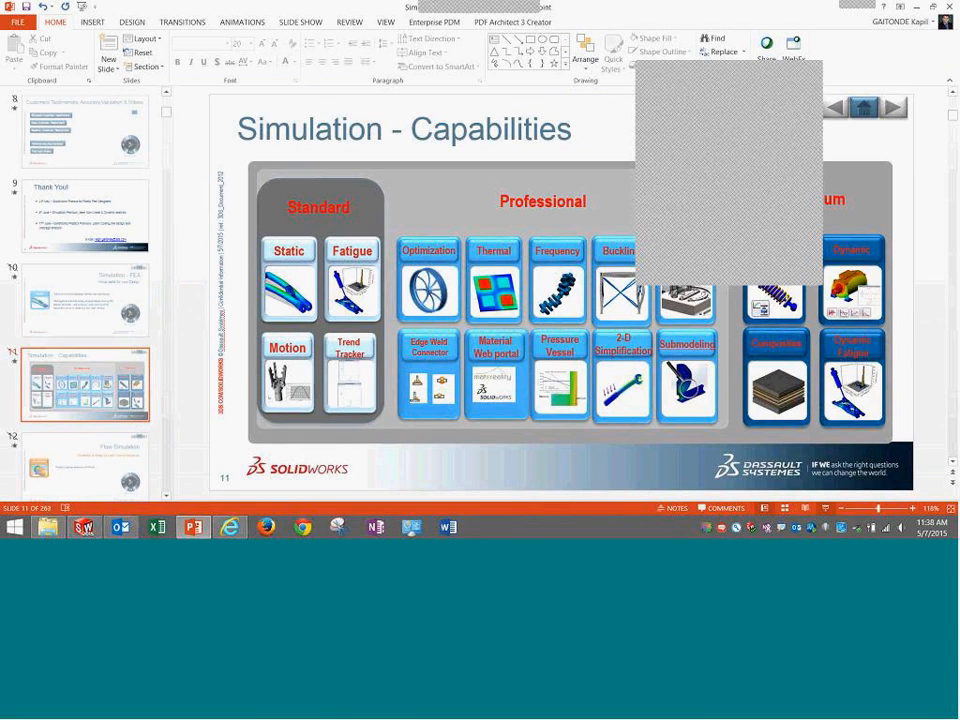
pyautogui.hotkey('shift', 'F5')
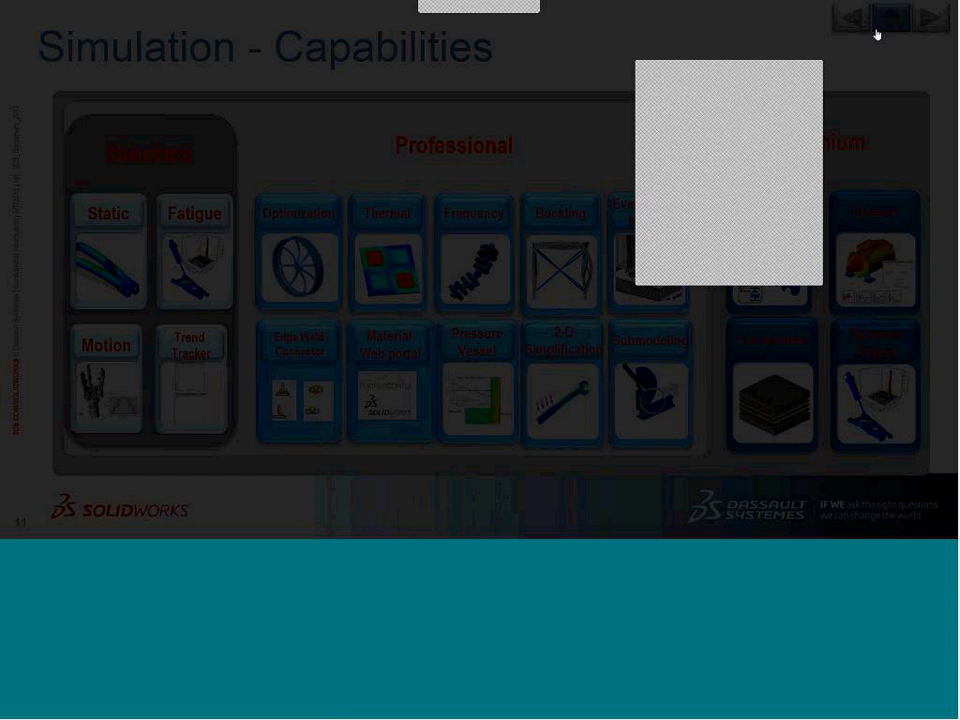
pyautogui.press('Right')
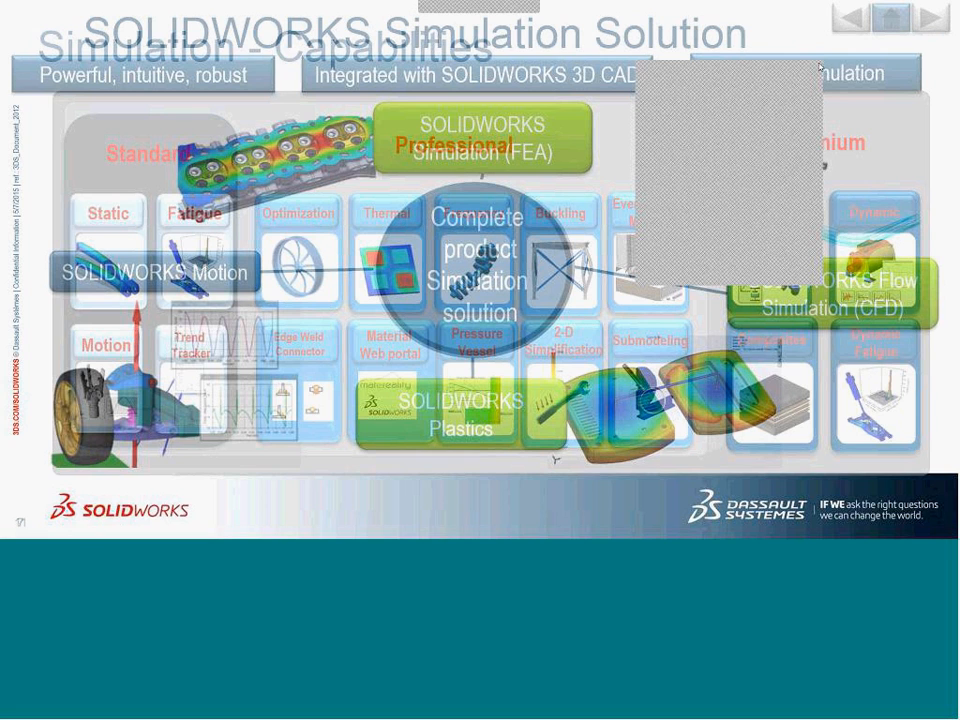